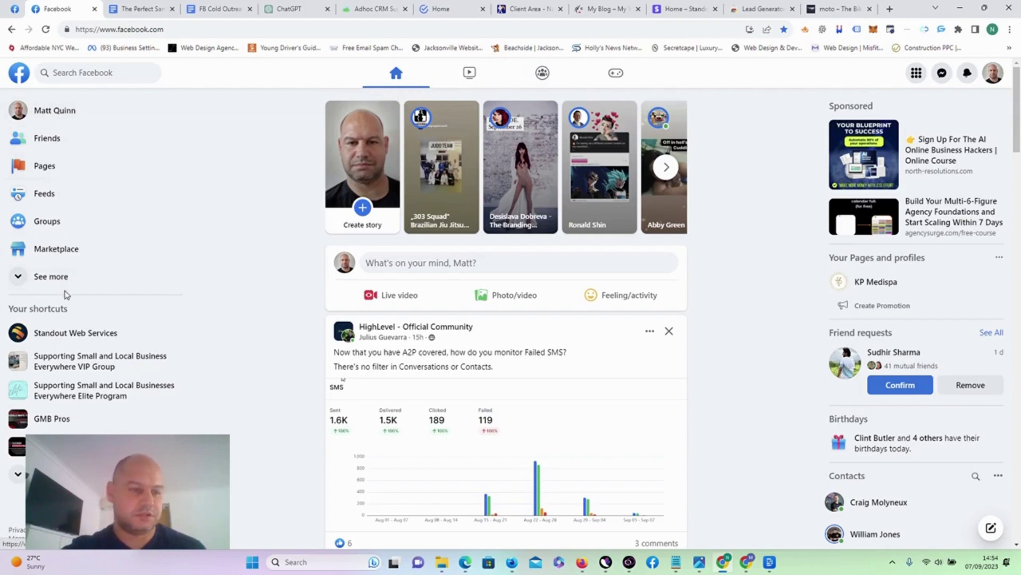
Search Facebook for "profit" and open the group The Profit Machine (Done-For-You Affiliate System).
scroll(66, 294, "down", 2)
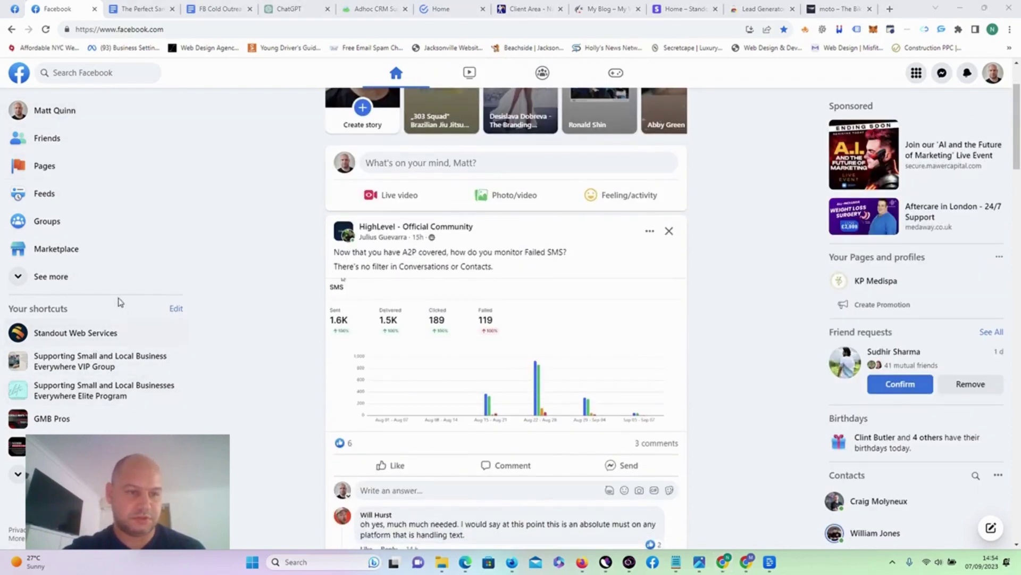
scroll(130, 224, "up", 2)
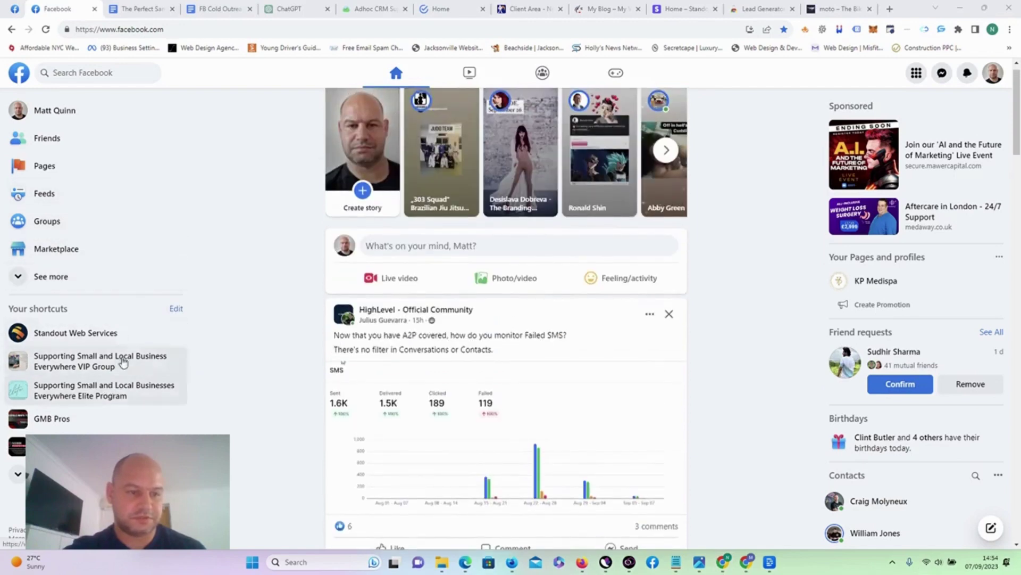
left_click(110, 69)
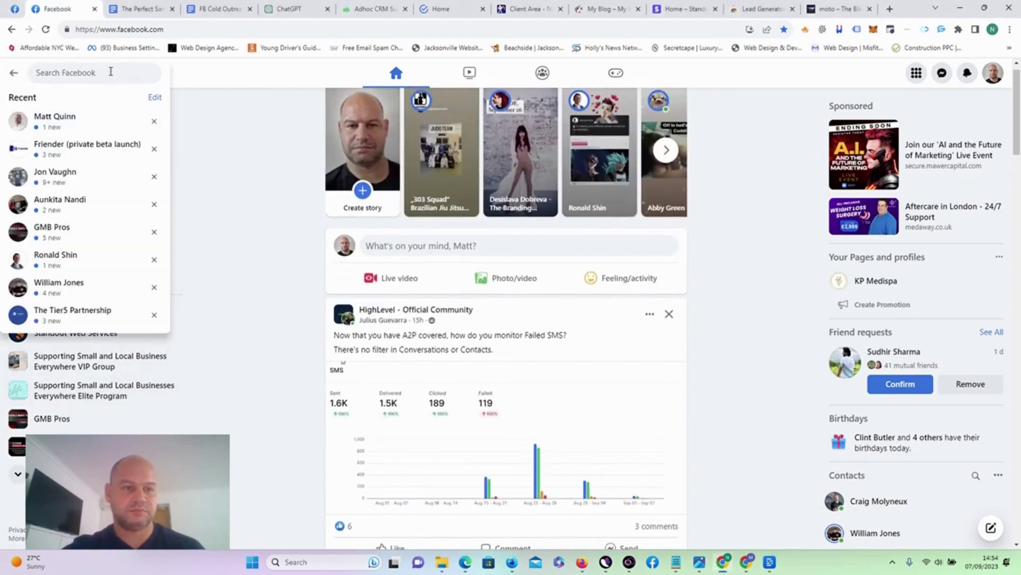
type("p")
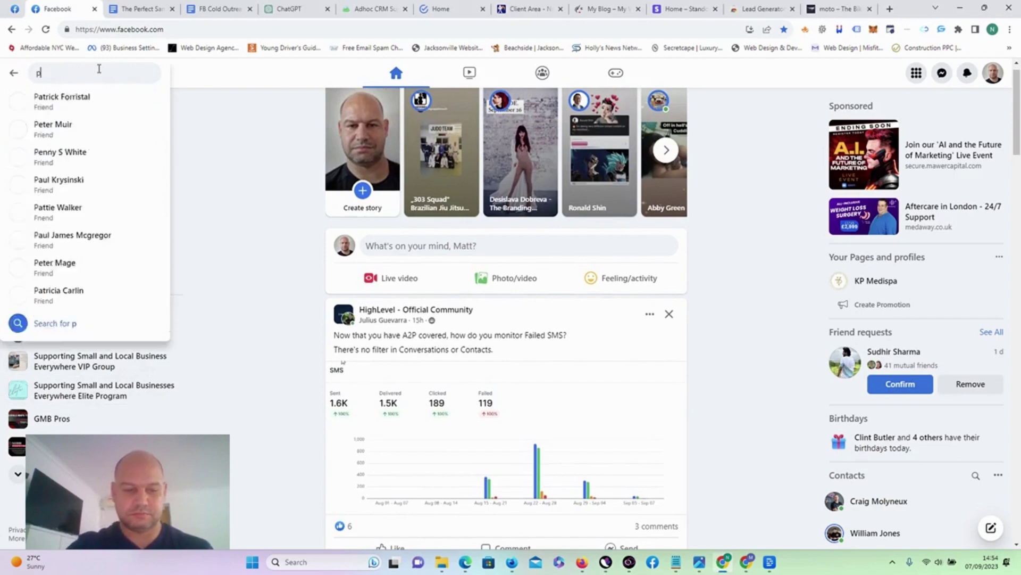
type("rofit")
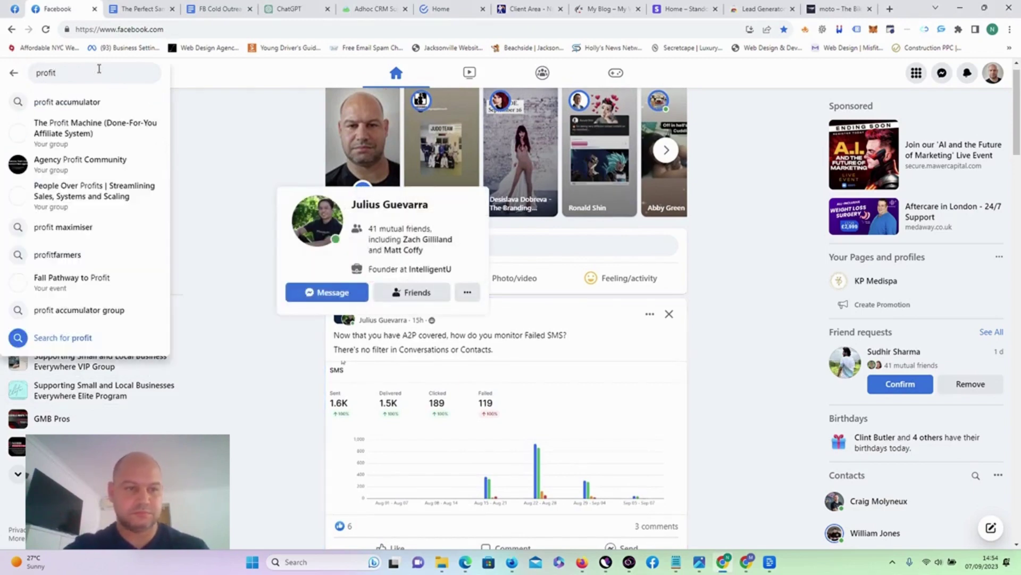
left_click(101, 126)
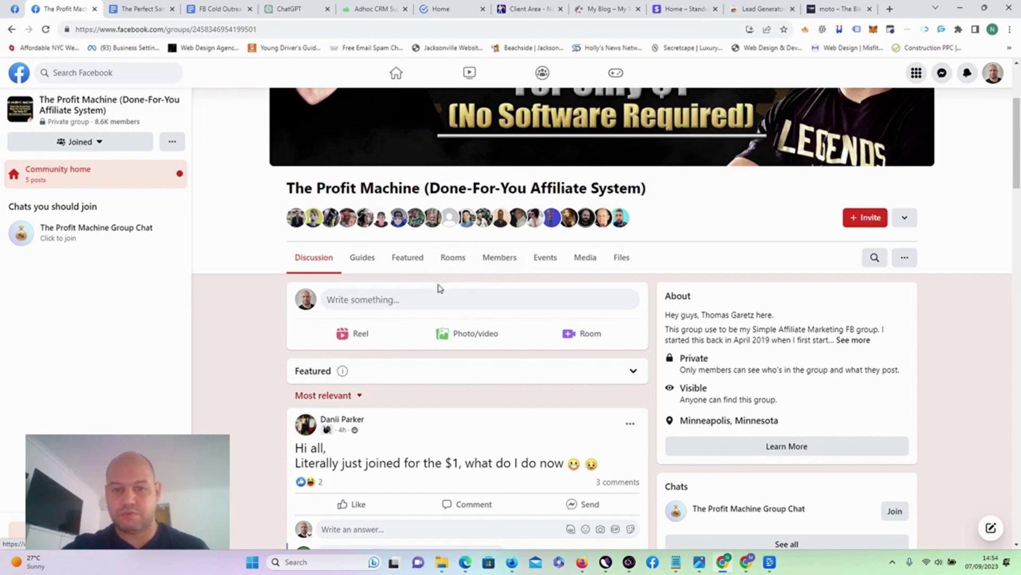
Open the group's member list and look through its sections as far as the people new to the group.
left_click(504, 271)
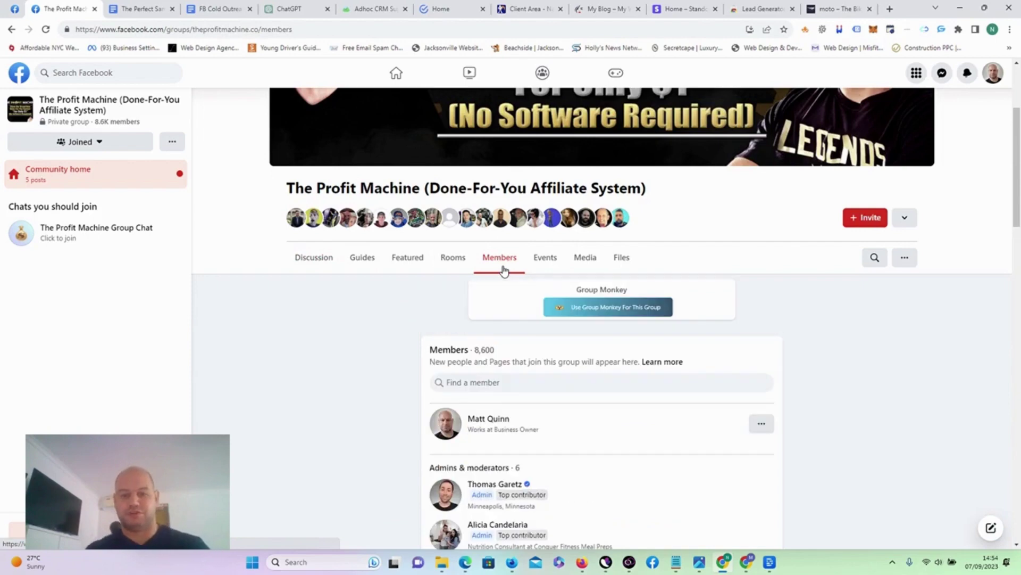
scroll(319, 330, "down", 1)
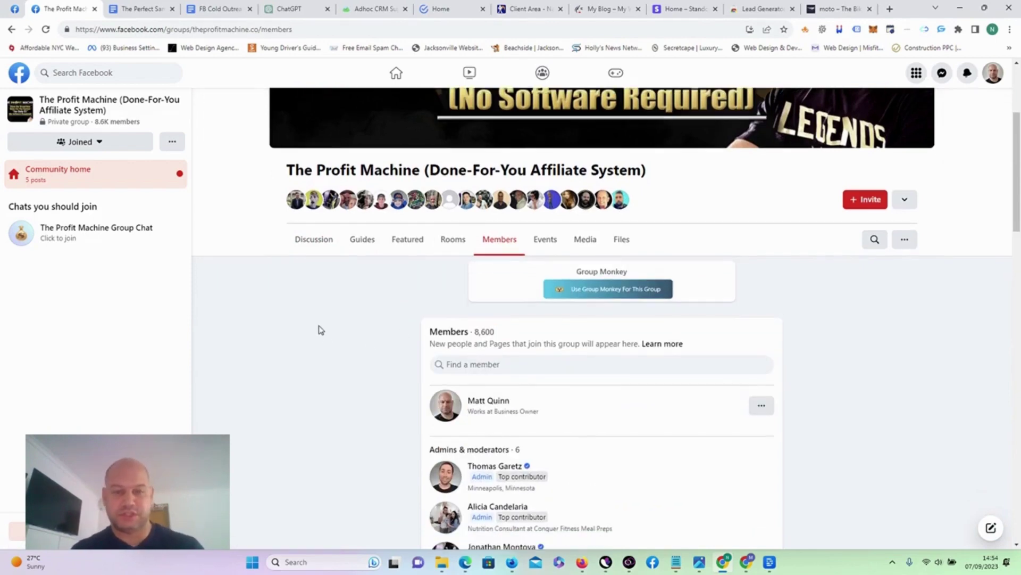
scroll(321, 329, "up", 1)
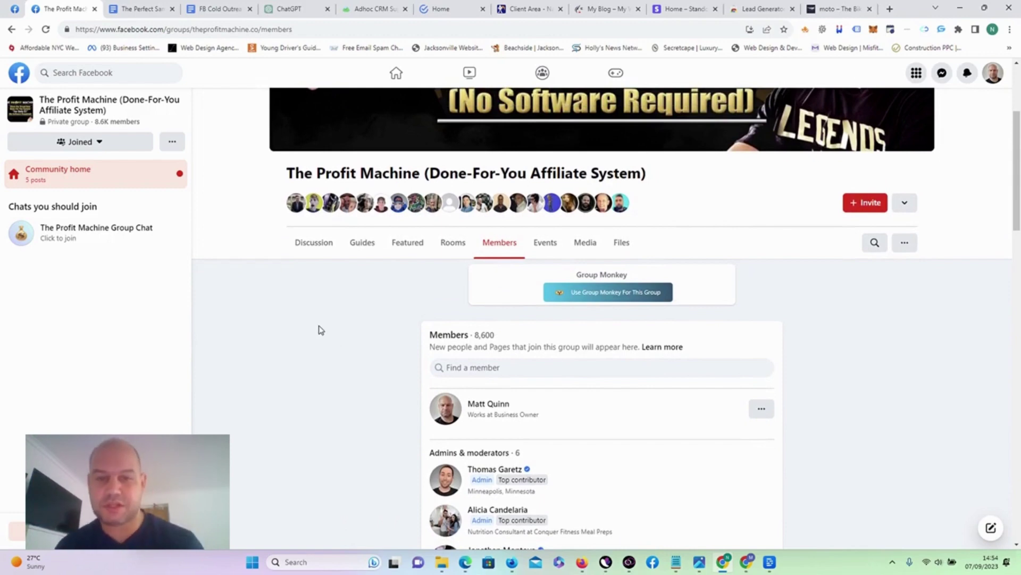
scroll(387, 369, "down", 4)
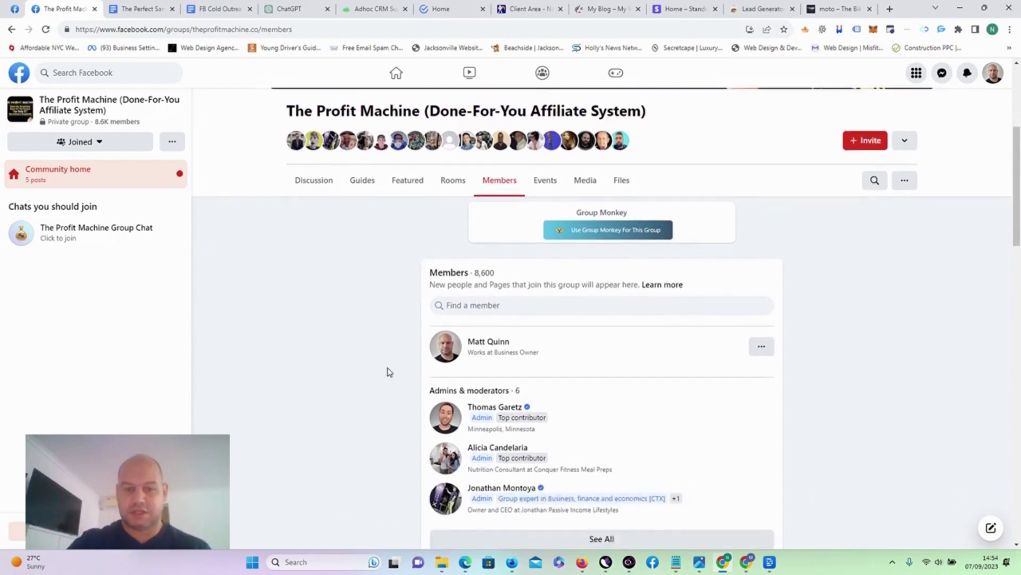
scroll(388, 371, "down", 10)
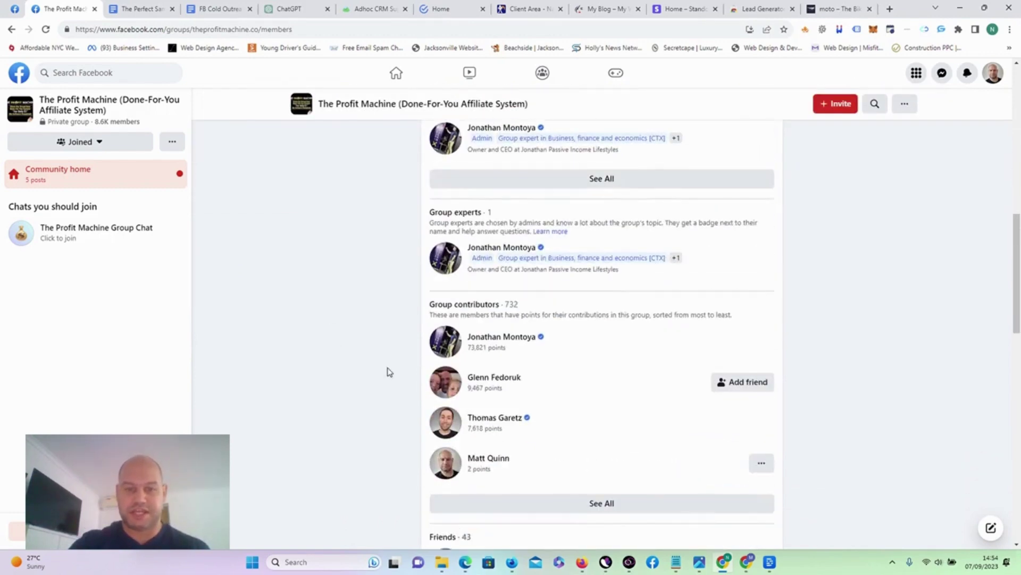
scroll(388, 371, "down", 9)
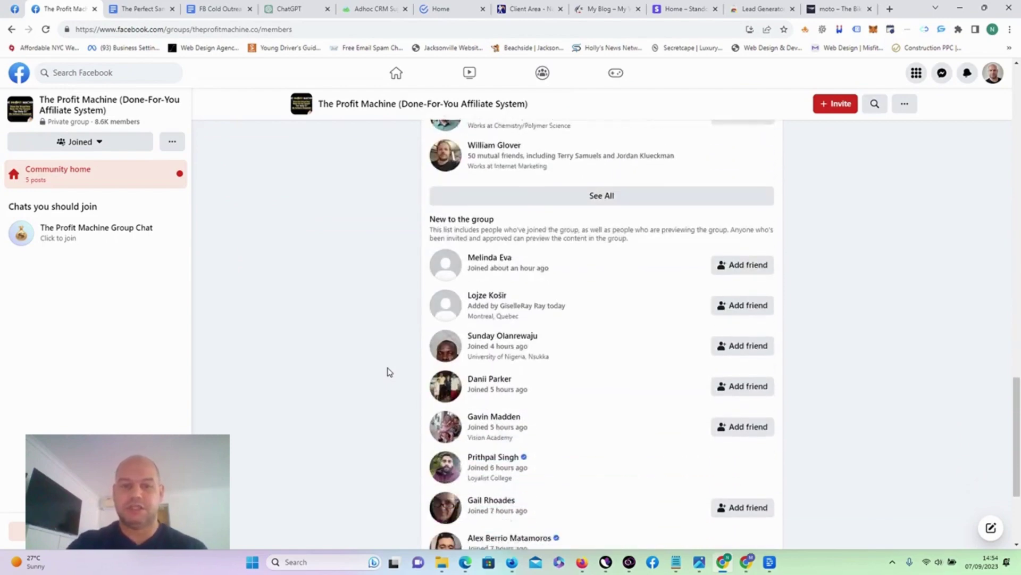
scroll(390, 372, "up", 20)
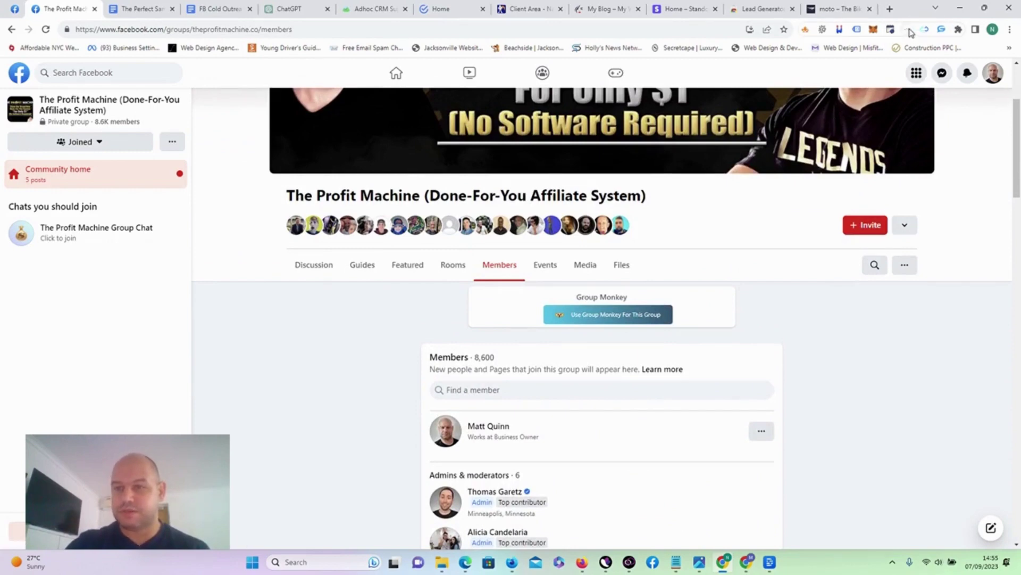
Open the Lead Generator Pro extension and choose Auto (Between 30-60 Seconds) as the look up interval.
left_click(909, 30)
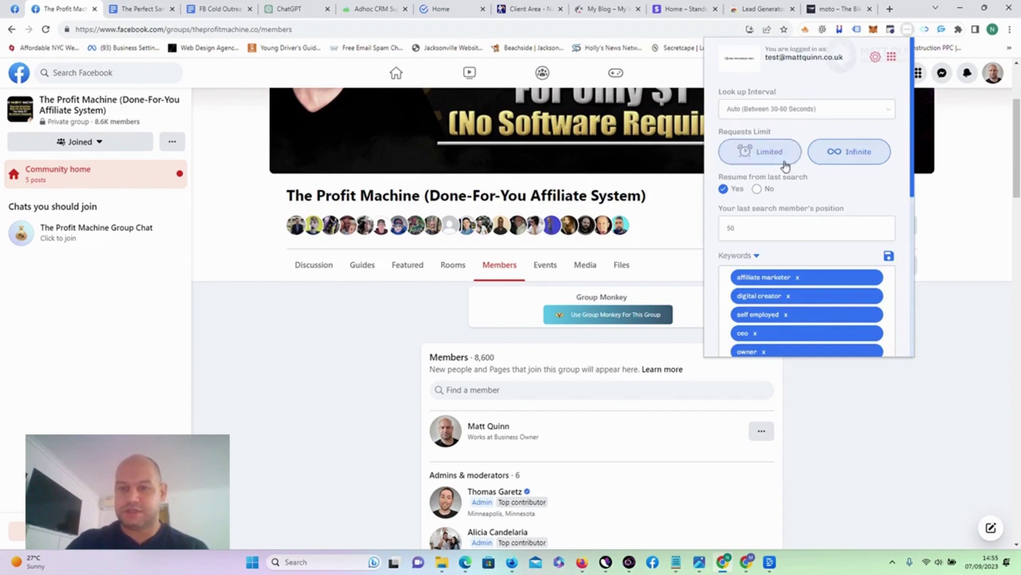
scroll(804, 268, "down", 4)
scroll(802, 264, "down", 3)
scroll(802, 271, "up", 10)
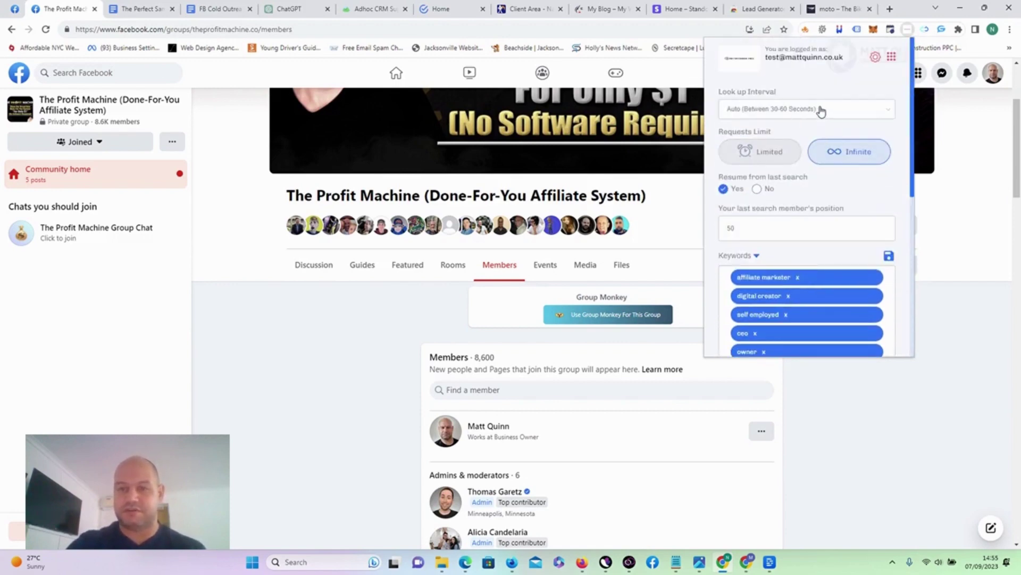
left_click(781, 111)
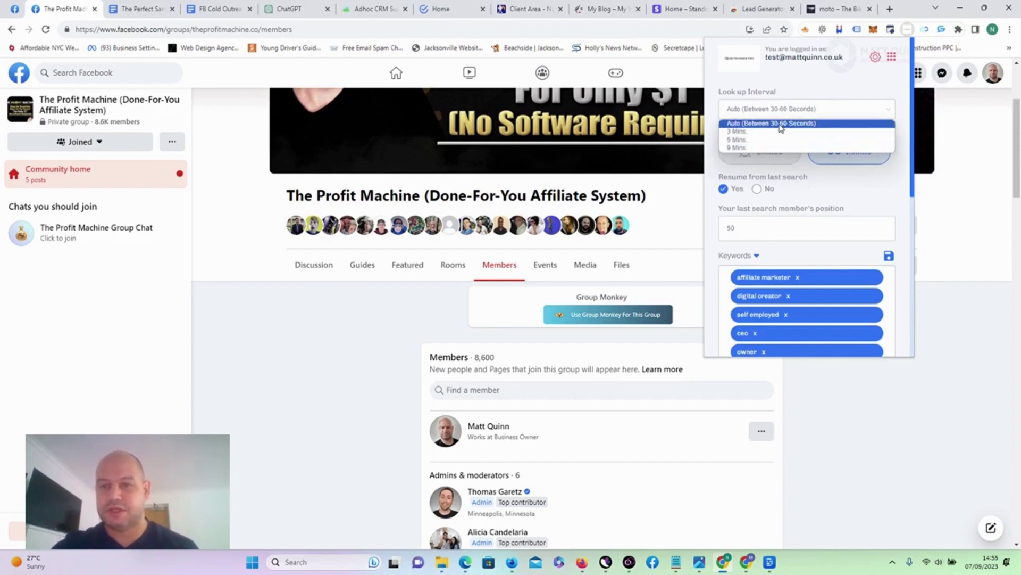
left_click(780, 127)
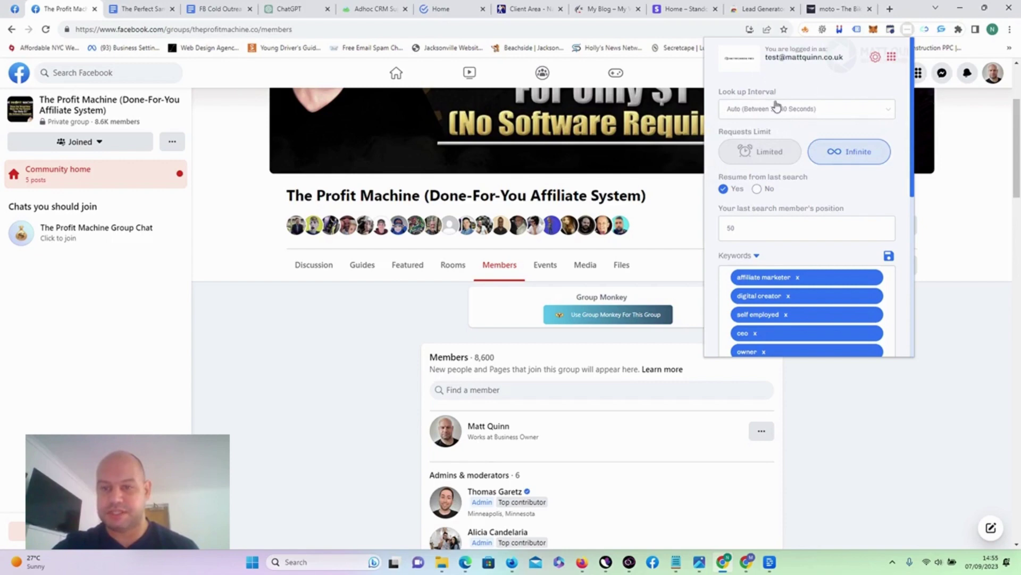
Set the requests limit to Limited with 50 as the number of requests.
left_click(769, 155)
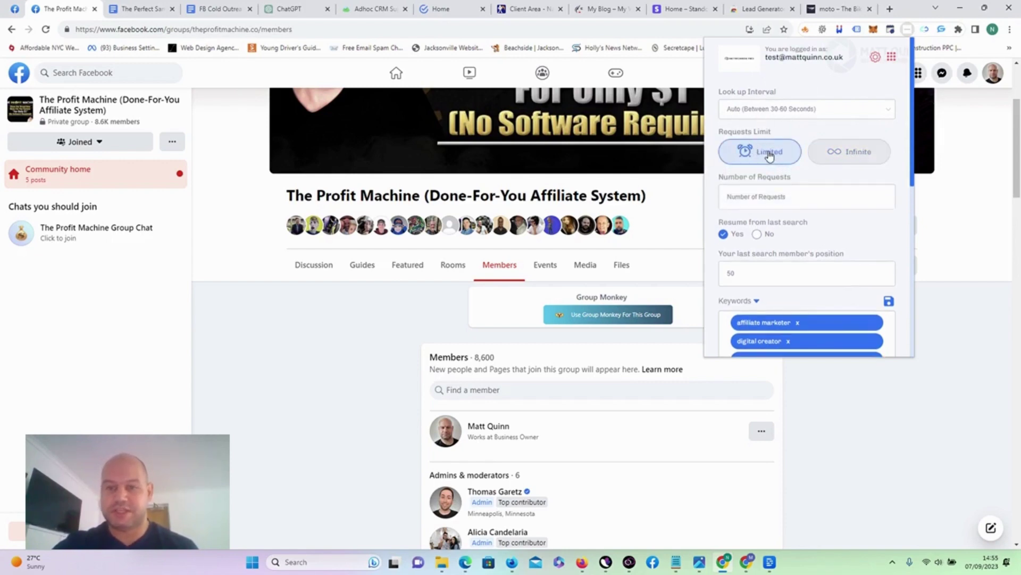
left_click(825, 156)
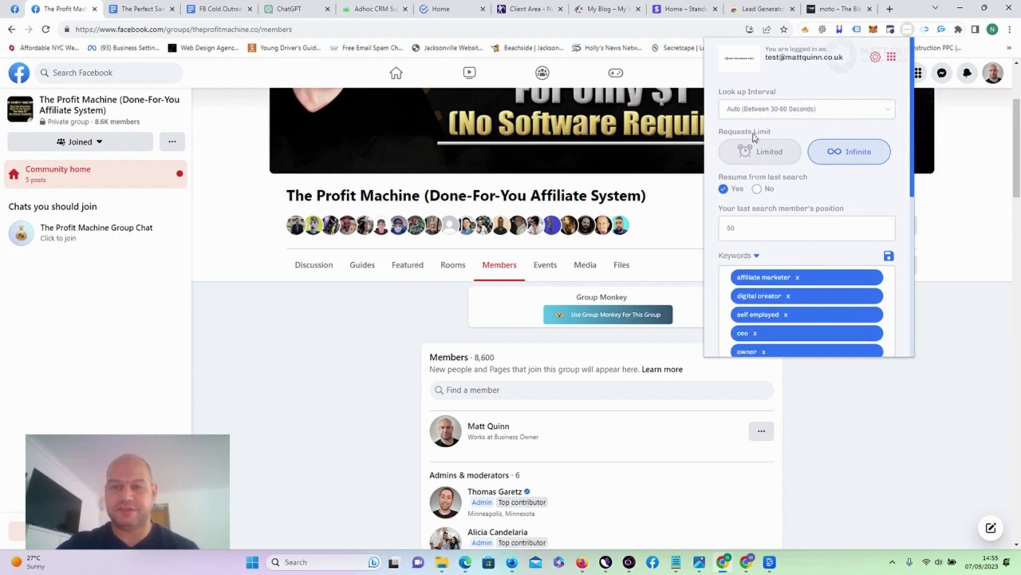
left_click(748, 152)
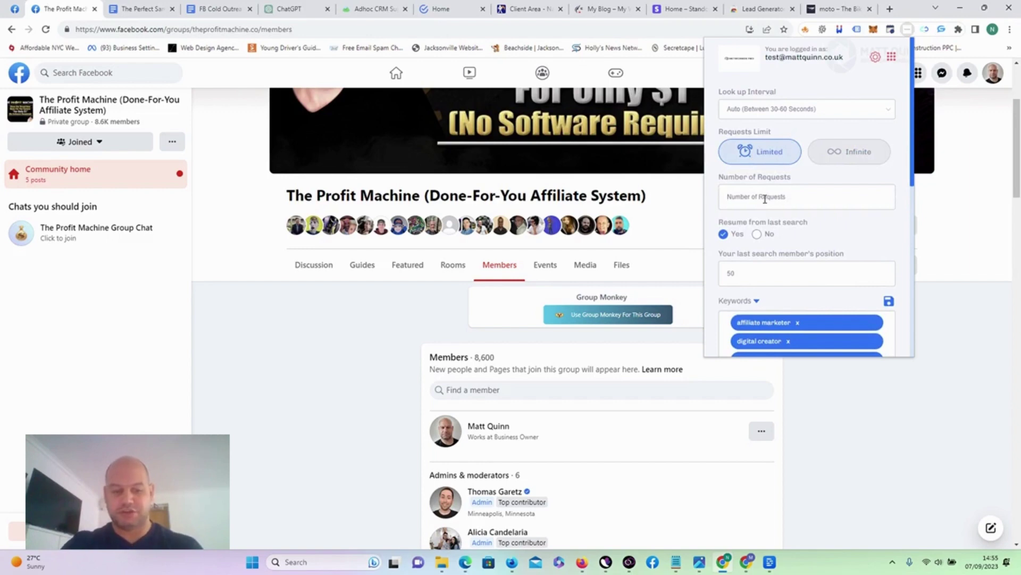
type("50")
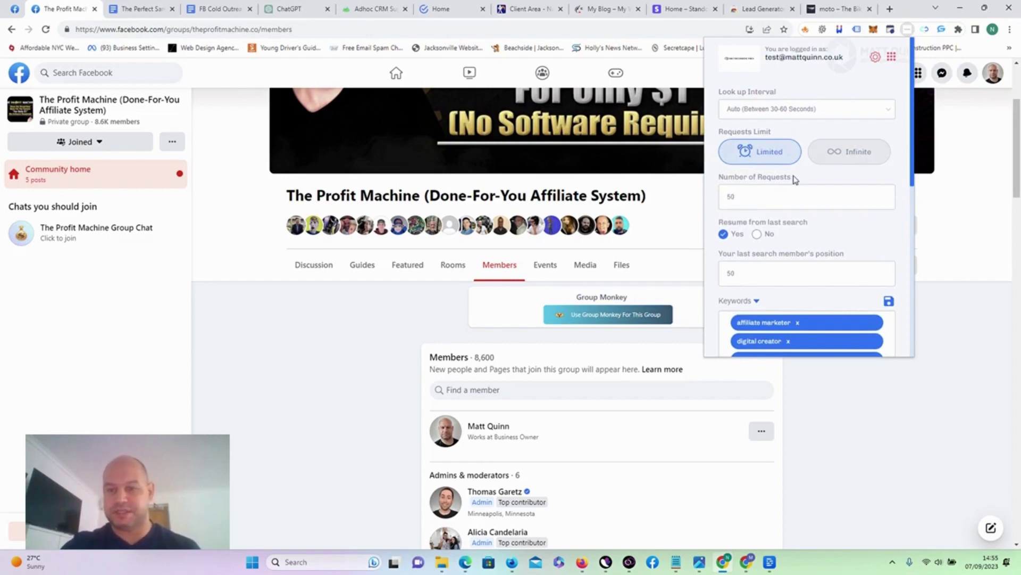
Set resuming from the last search to Yes and the last search member's position to 200.
left_click(769, 235)
left_click(725, 234)
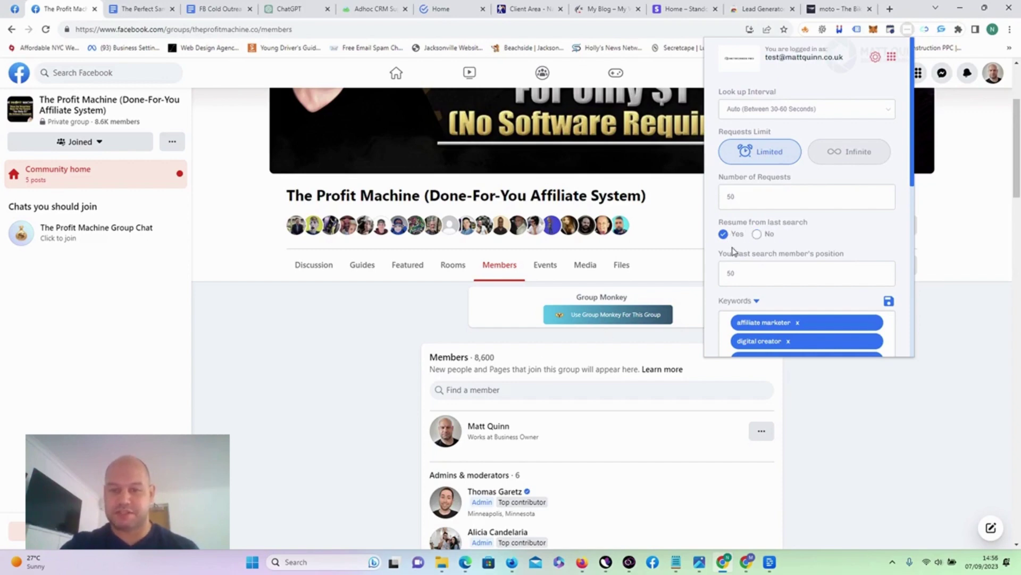
left_click(754, 268)
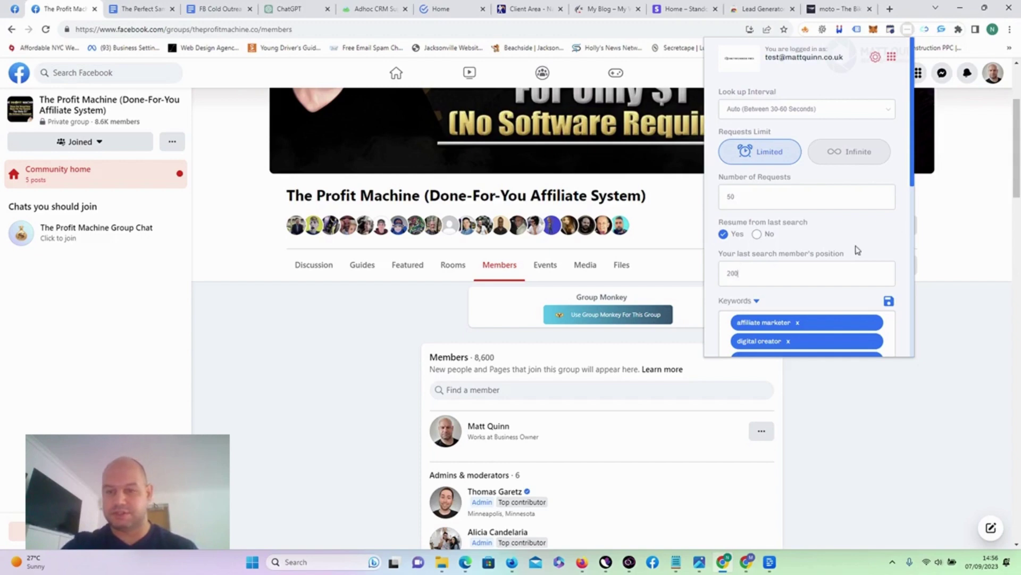
Review the extension's keywords, negative keywords and message group setting, comparing the keywords with the job details in the group's member list.
scroll(813, 259, "down", 1)
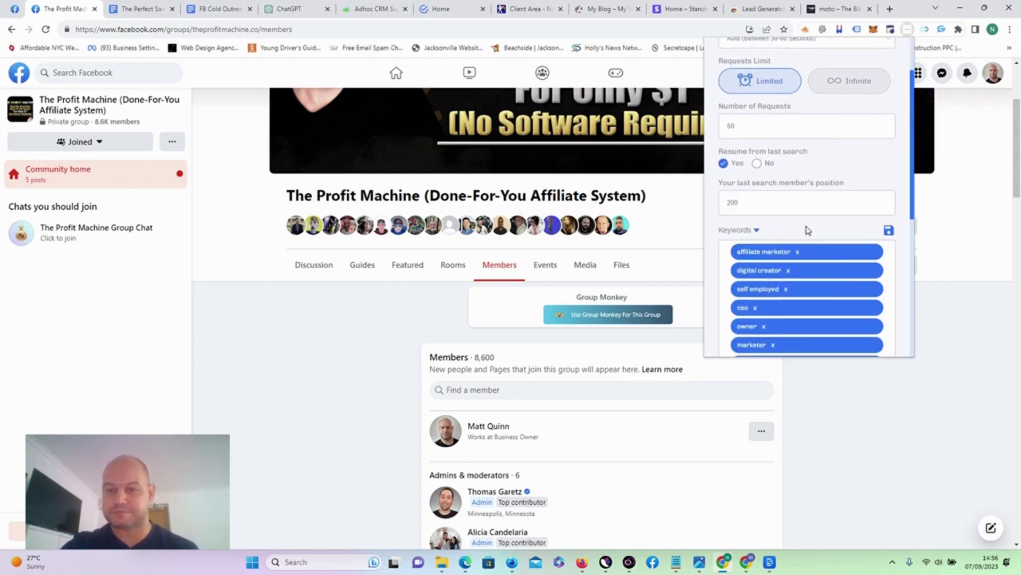
scroll(781, 203, "down", 1)
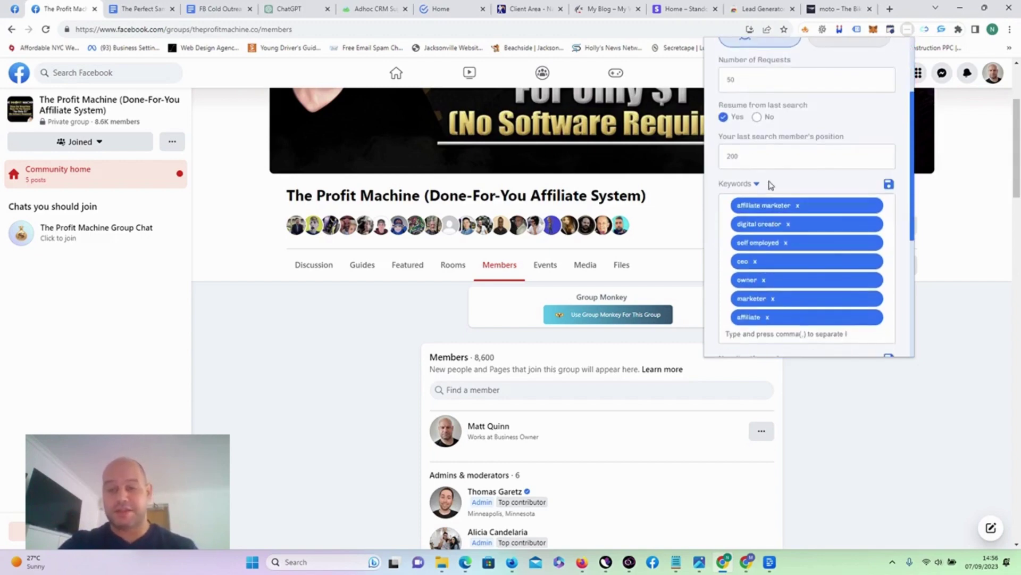
scroll(767, 206, "down", 1)
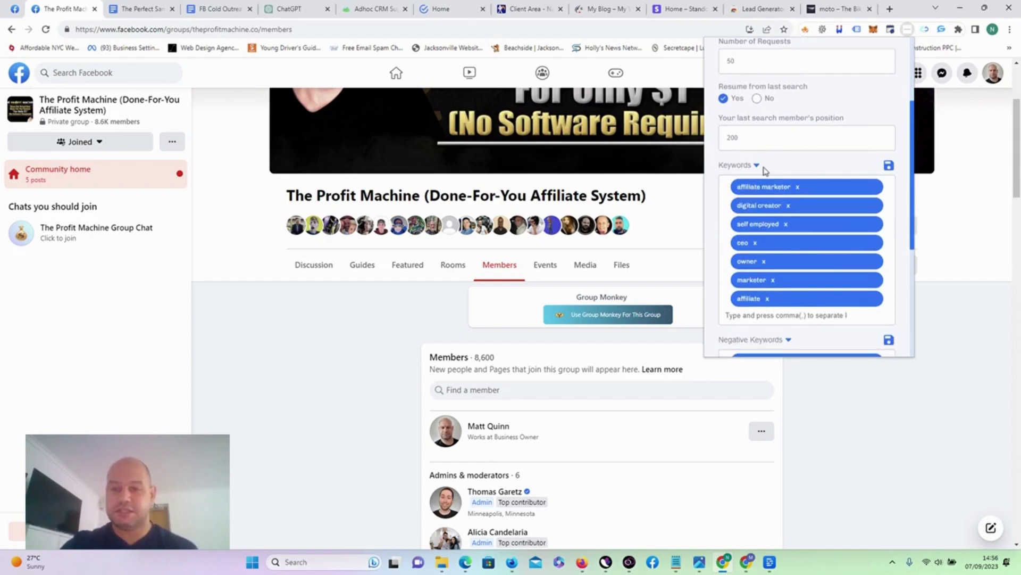
scroll(766, 223, "down", 1)
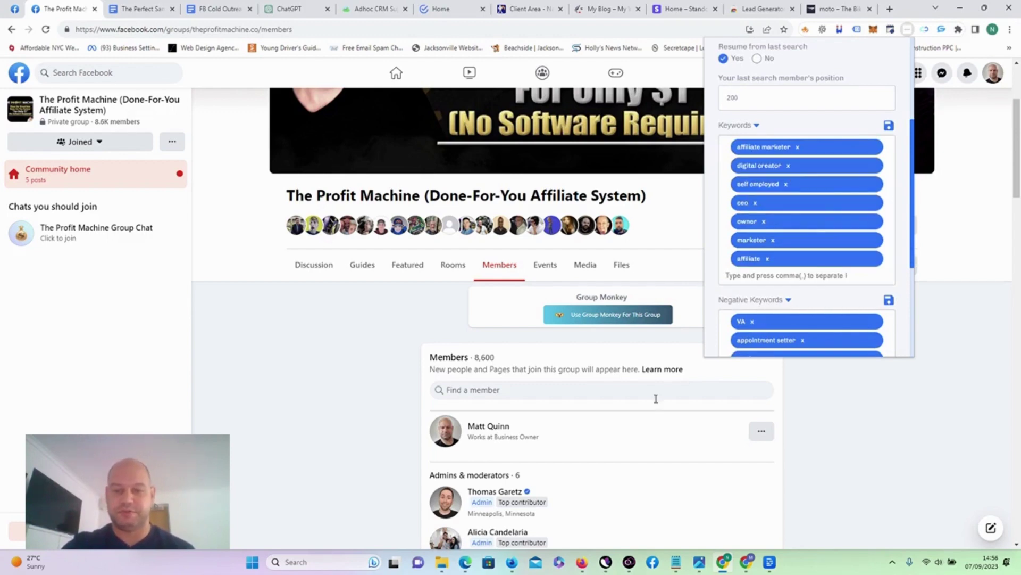
scroll(634, 398, "down", 8)
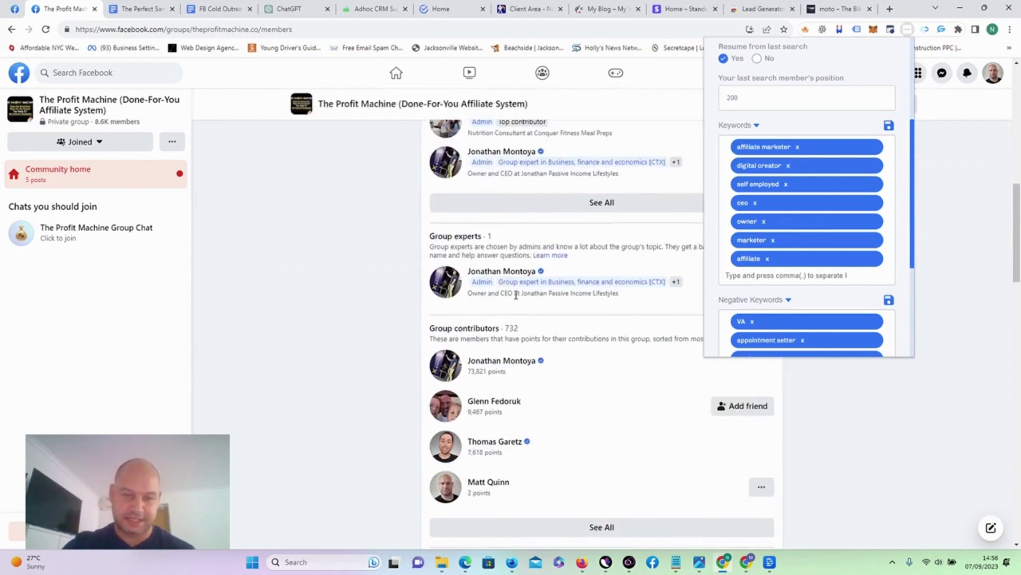
scroll(534, 365, "down", 6)
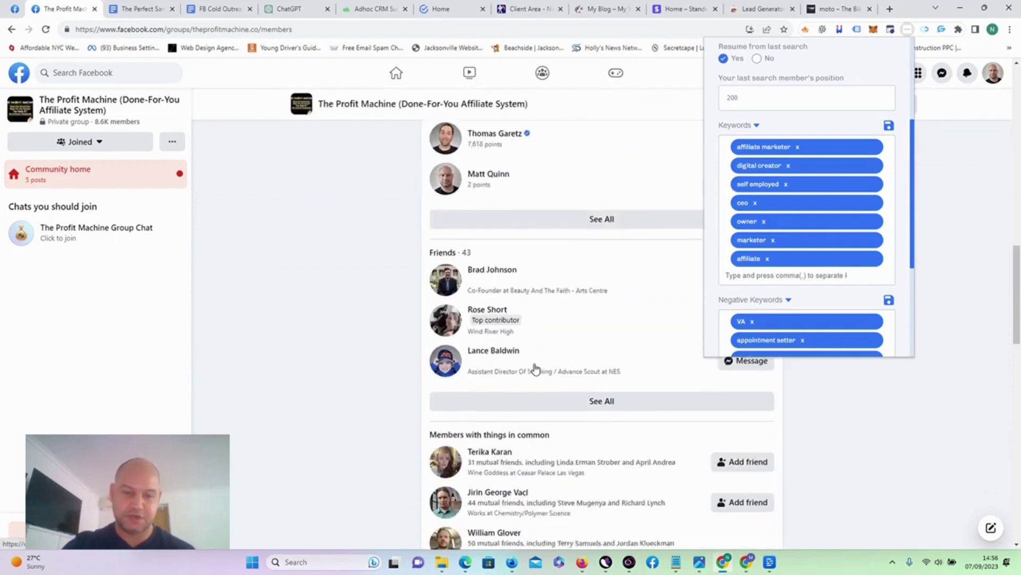
scroll(612, 348, "up", 12)
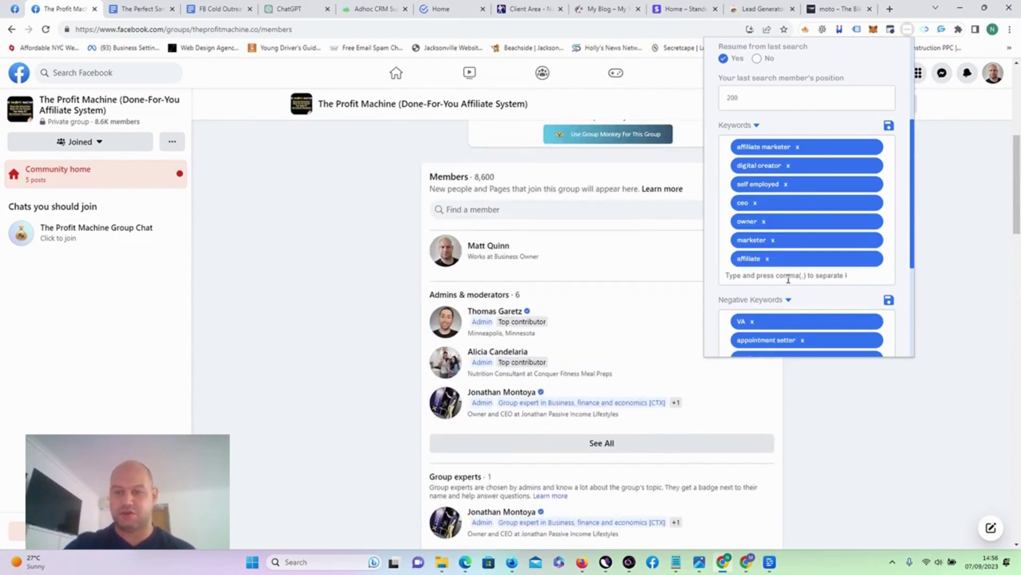
scroll(758, 234, "down", 3)
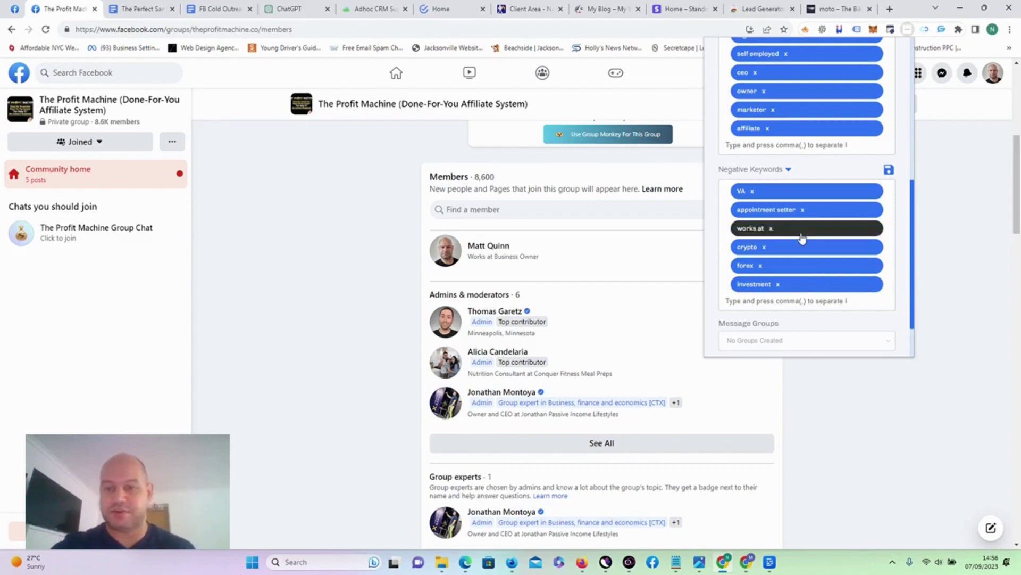
scroll(800, 235, "down", 3)
scroll(799, 260, "up", 10)
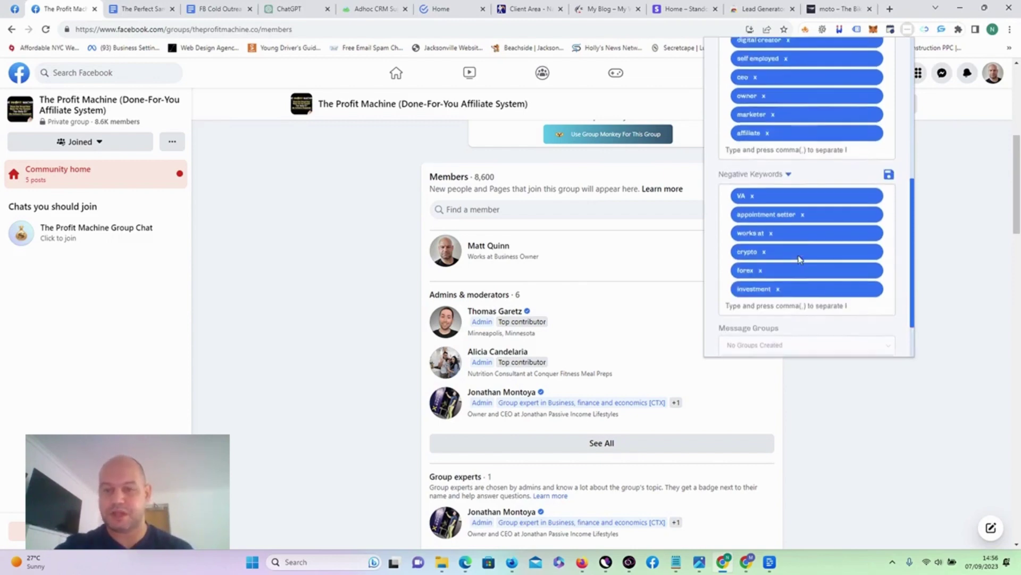
scroll(800, 261, "down", 8)
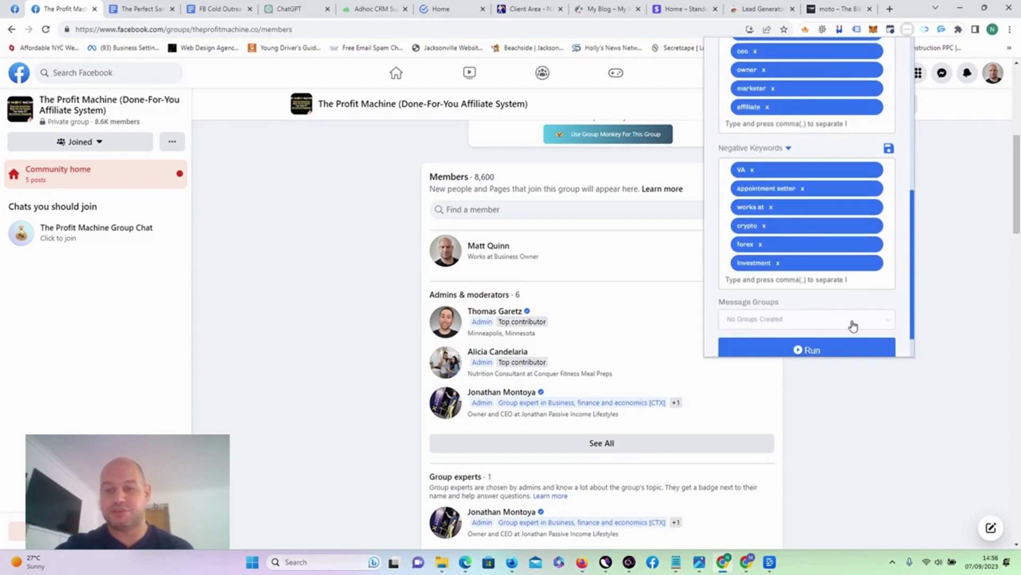
View the options in the Lead Generator Pro account menu and close it.
scroll(799, 276, "up", 7)
scroll(799, 278, "up", 5)
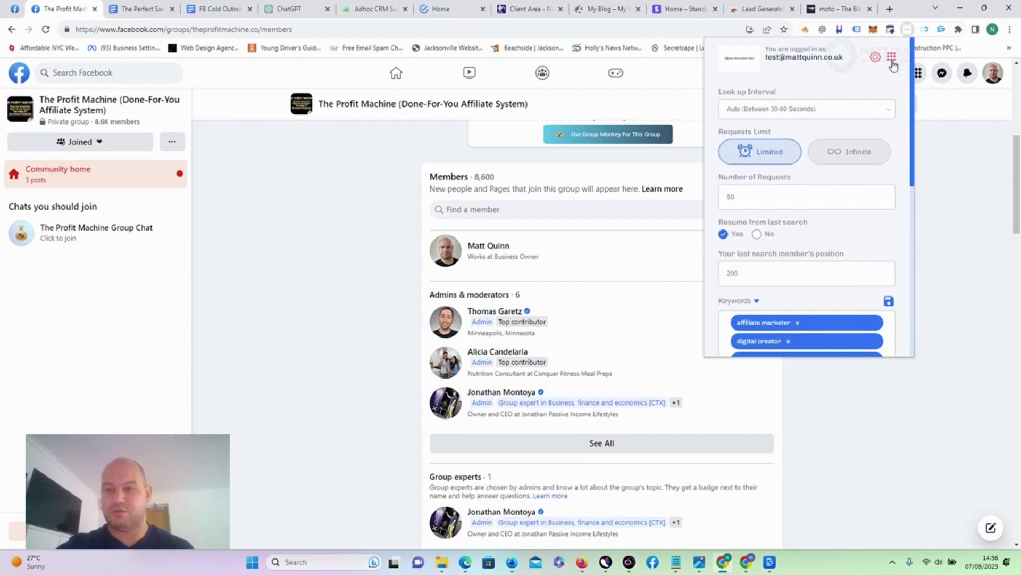
left_click(892, 62)
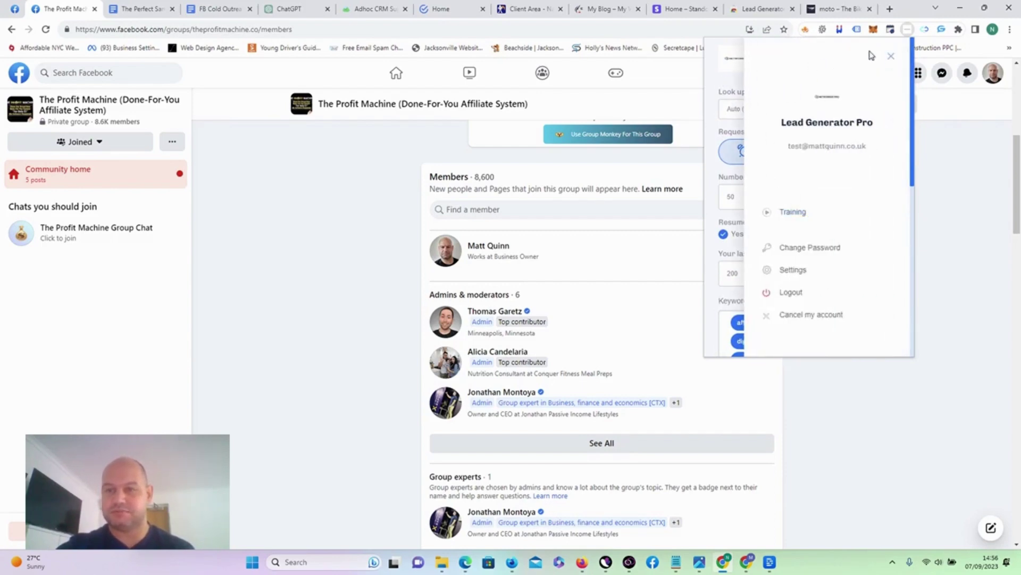
left_click(891, 57)
Examine the hello message segment's blocks and the message groups in the extension's message settings, and close the extension.
left_click(876, 58)
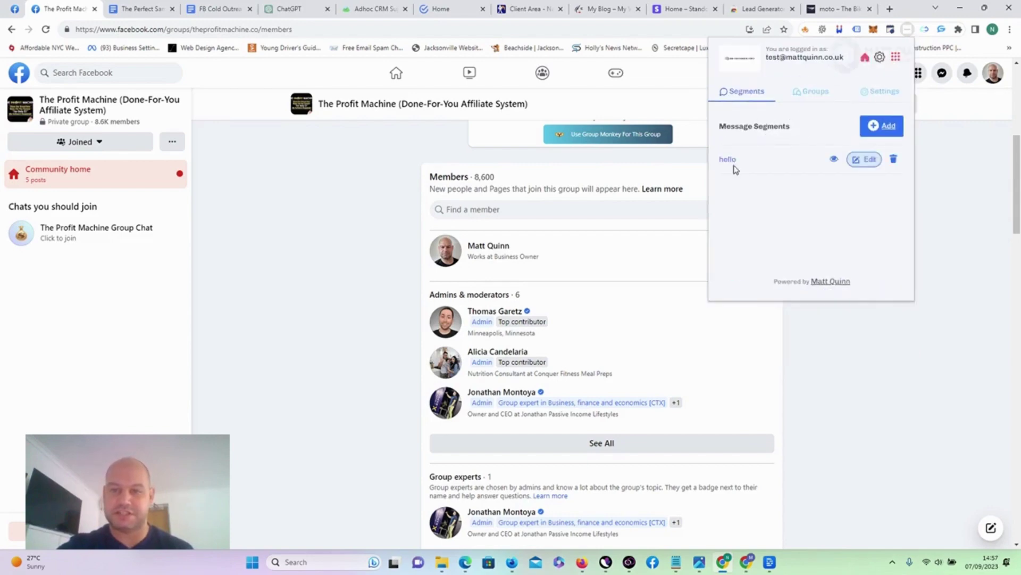
left_click(869, 160)
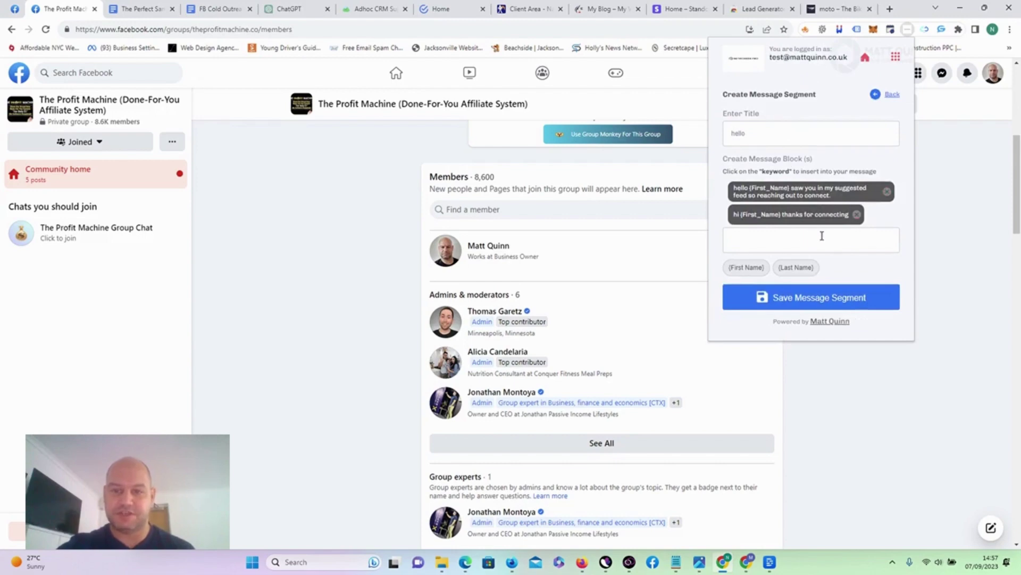
left_click(874, 100)
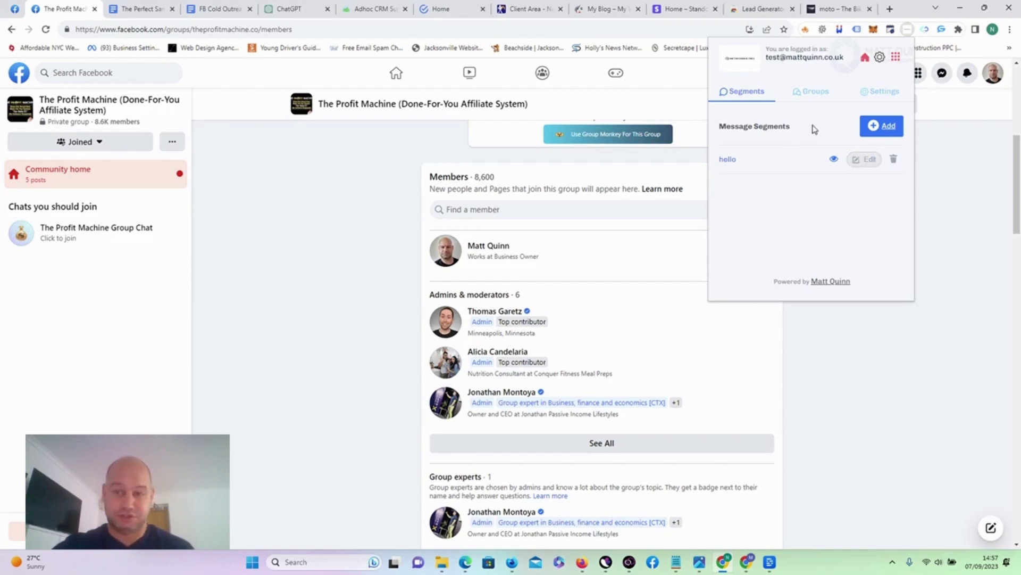
left_click(811, 92)
left_click(749, 91)
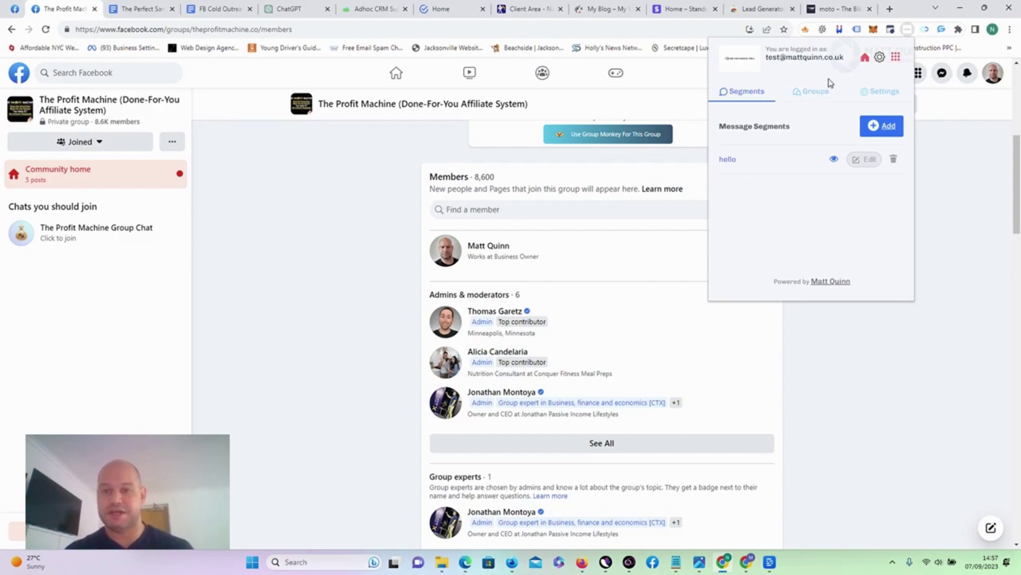
left_click(897, 62)
left_click(960, 137)
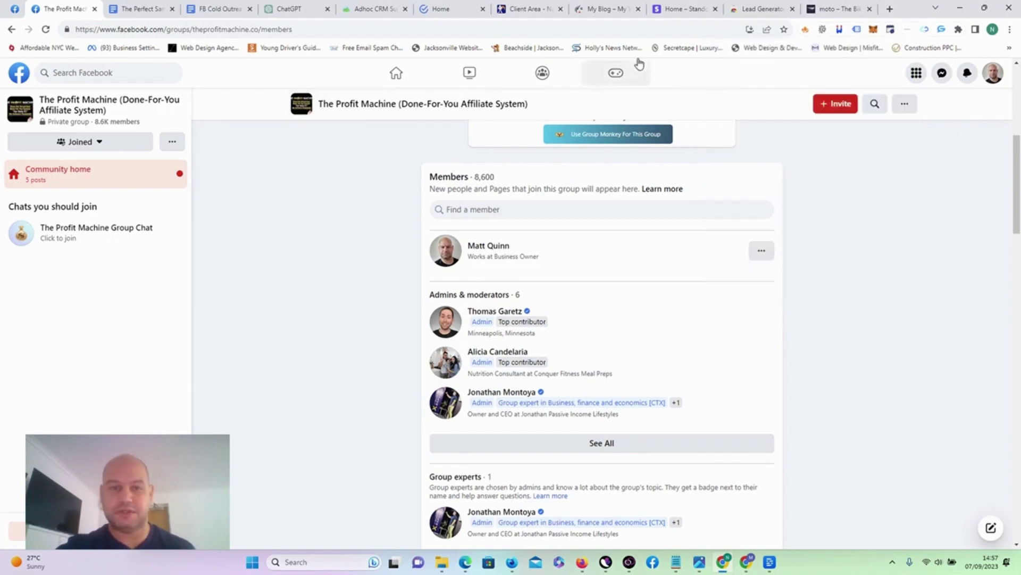
Reload the group's members page and reopen the Lead Generator Pro extension.
left_click(45, 28)
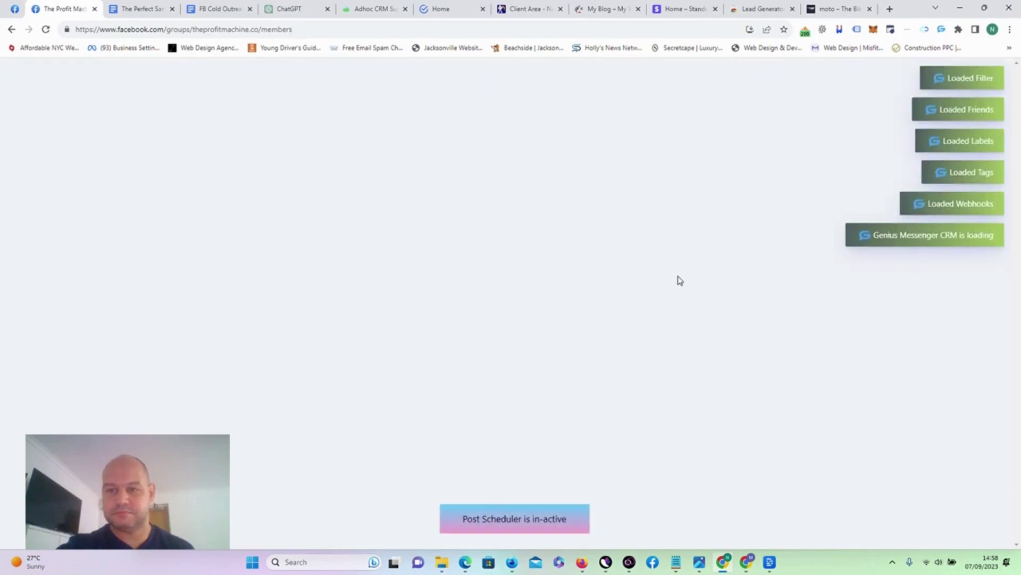
scroll(678, 280, "down", 4)
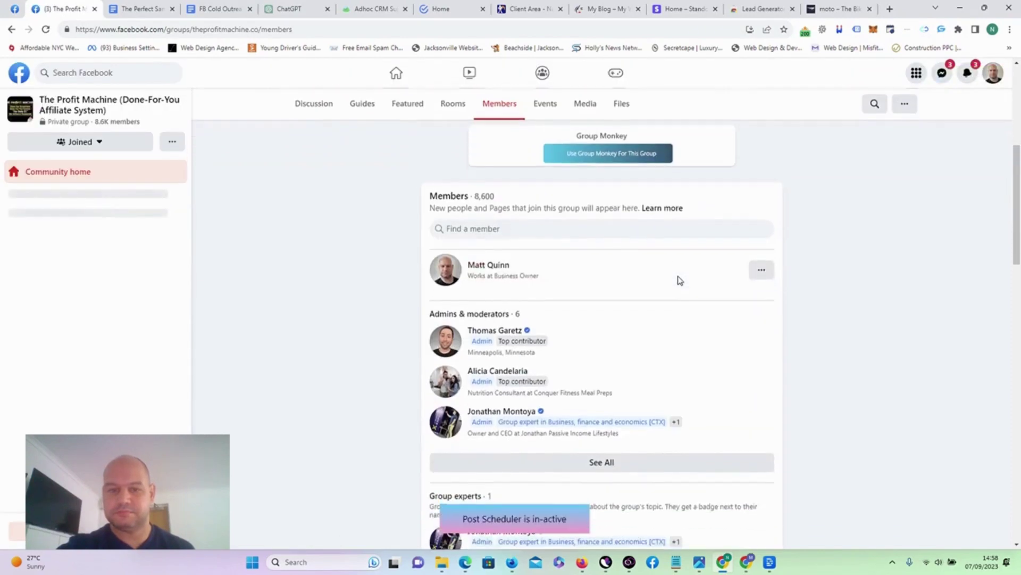
scroll(679, 280, "down", 4)
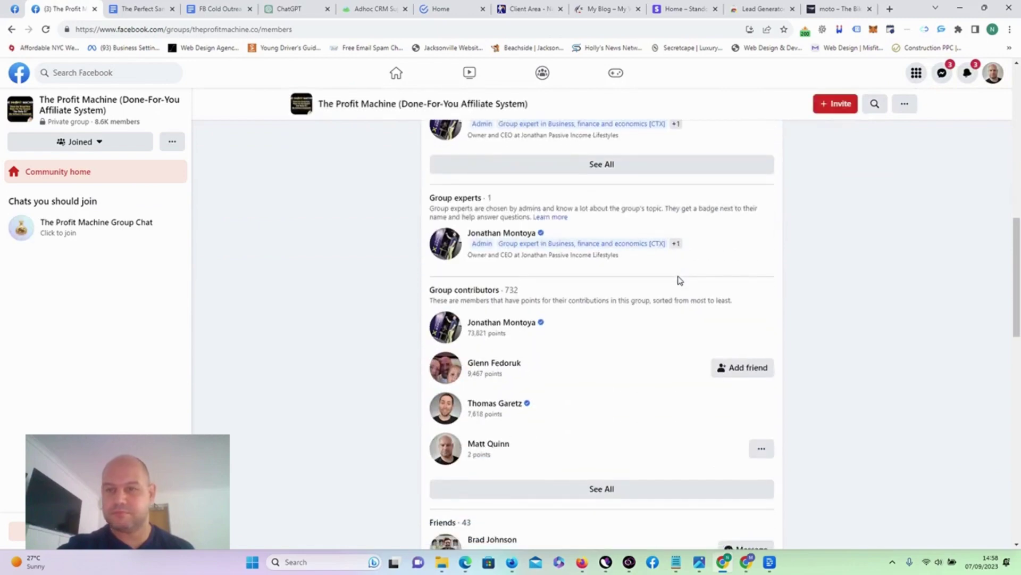
left_click(908, 31)
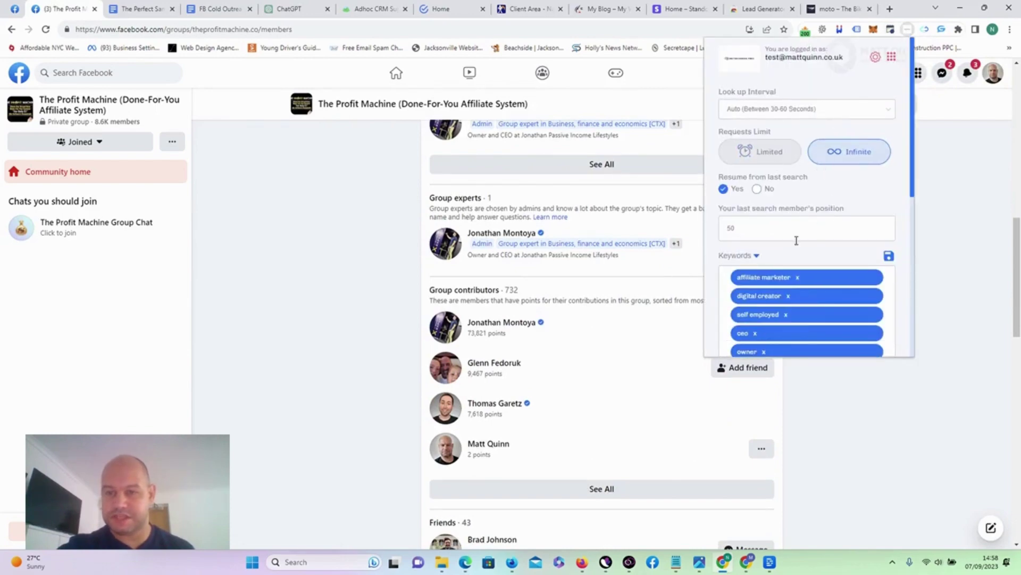
Set the requests limit to Limited with 50 as the number of requests and run the friend request search.
scroll(790, 192, "down", 1)
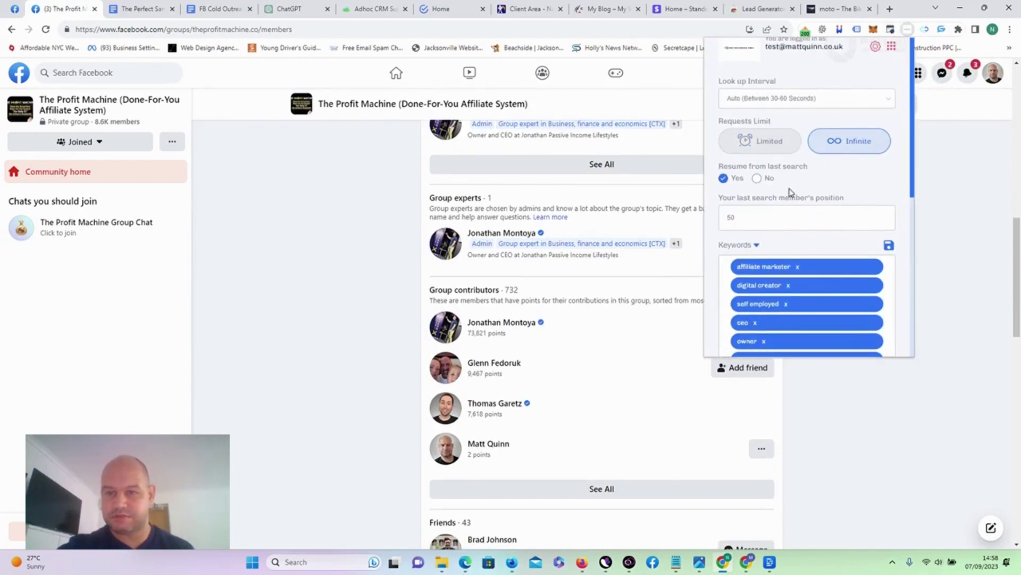
scroll(791, 192, "down", 1)
scroll(788, 122, "down", 2)
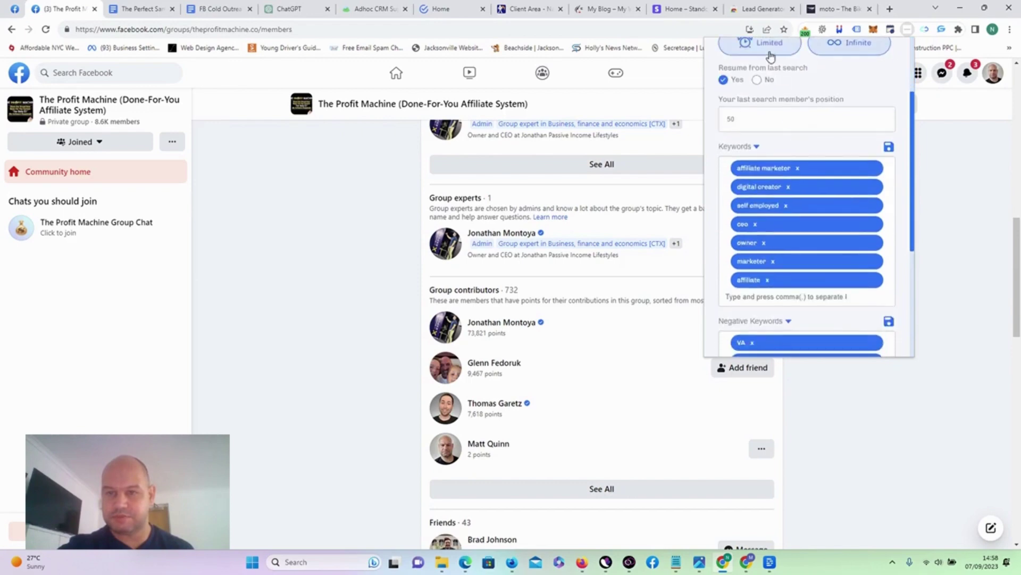
scroll(771, 57, "up", 1)
left_click(778, 85)
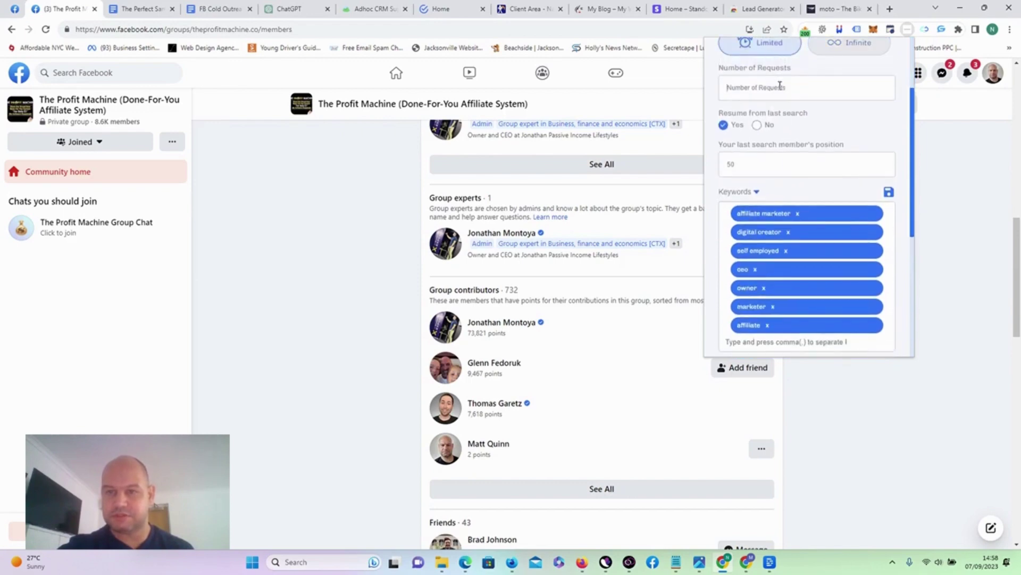
type("50")
scroll(838, 205, "down", 5)
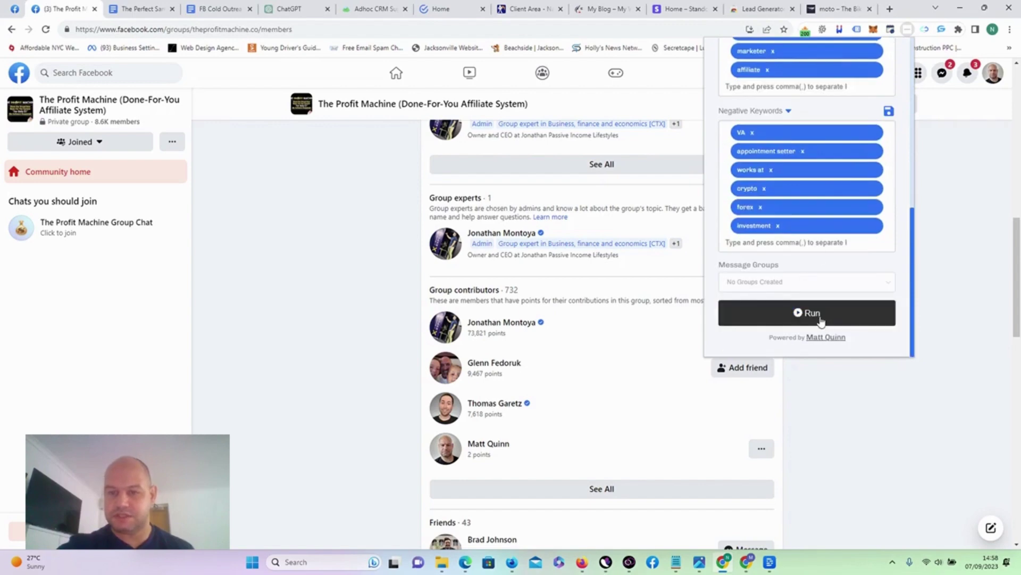
left_click(821, 318)
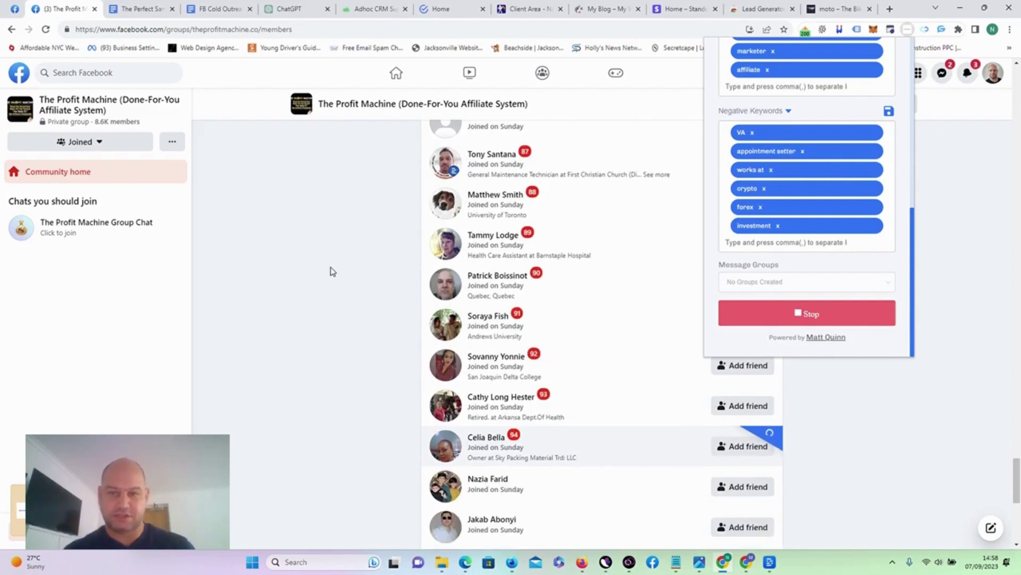
Check the extension's keywords against the highlighted group member and stop the running search.
scroll(848, 179, "up", 3)
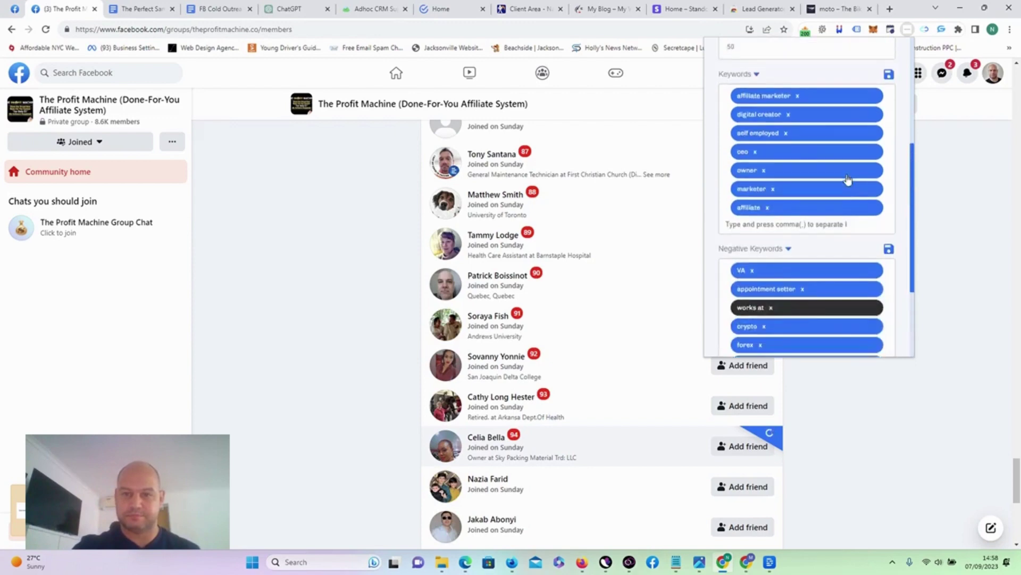
scroll(848, 178, "up", 1)
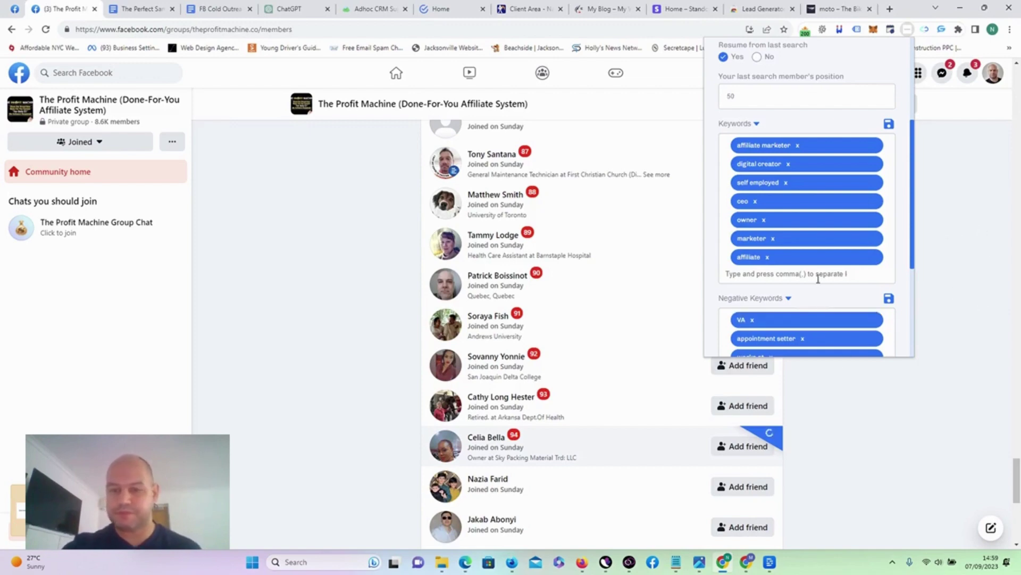
scroll(819, 276, "down", 4)
left_click(800, 311)
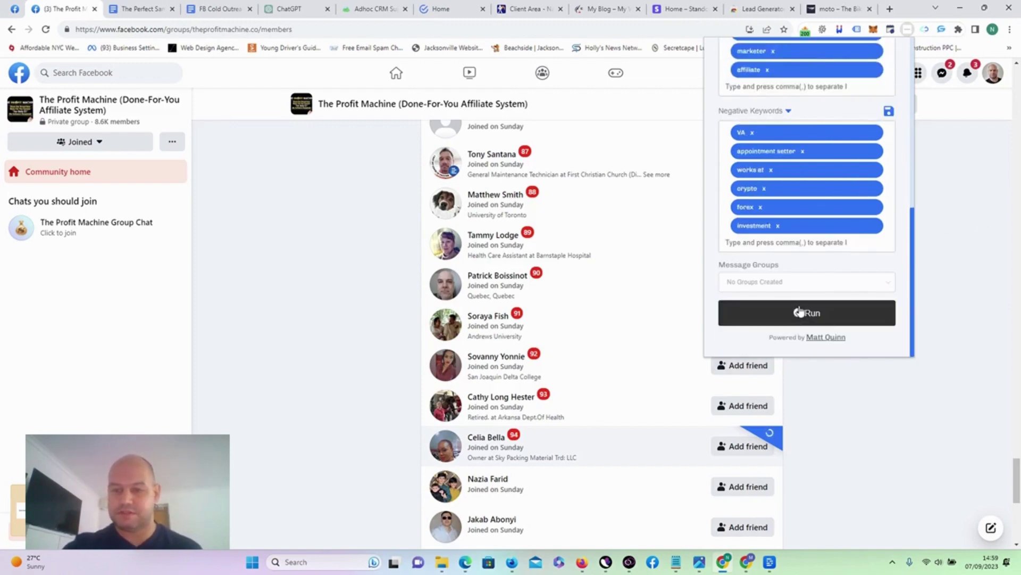
Check the request settings and the numbered entries in the group's member list, and reload the members page.
scroll(805, 215, "up", 8)
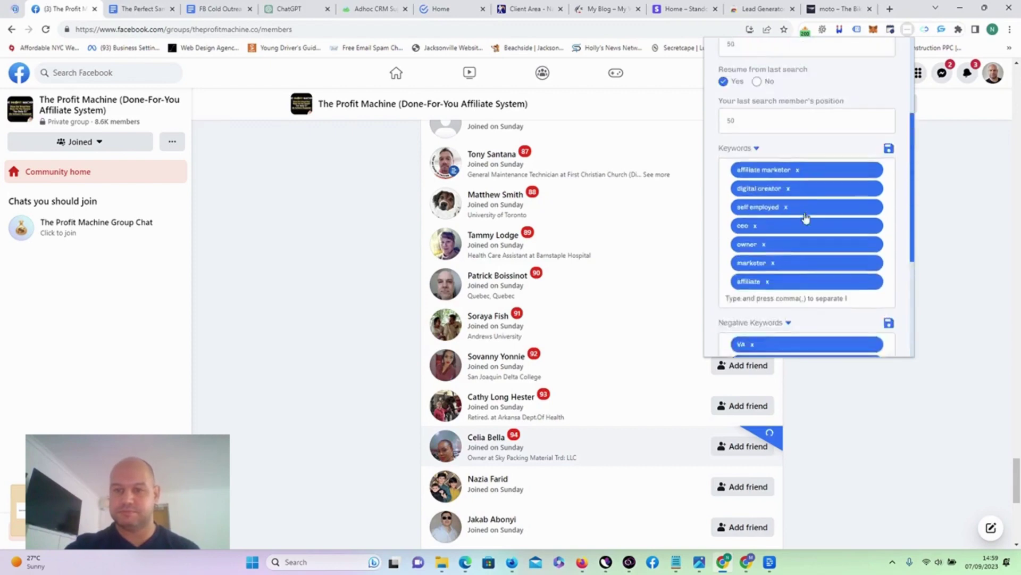
scroll(806, 218, "up", 1)
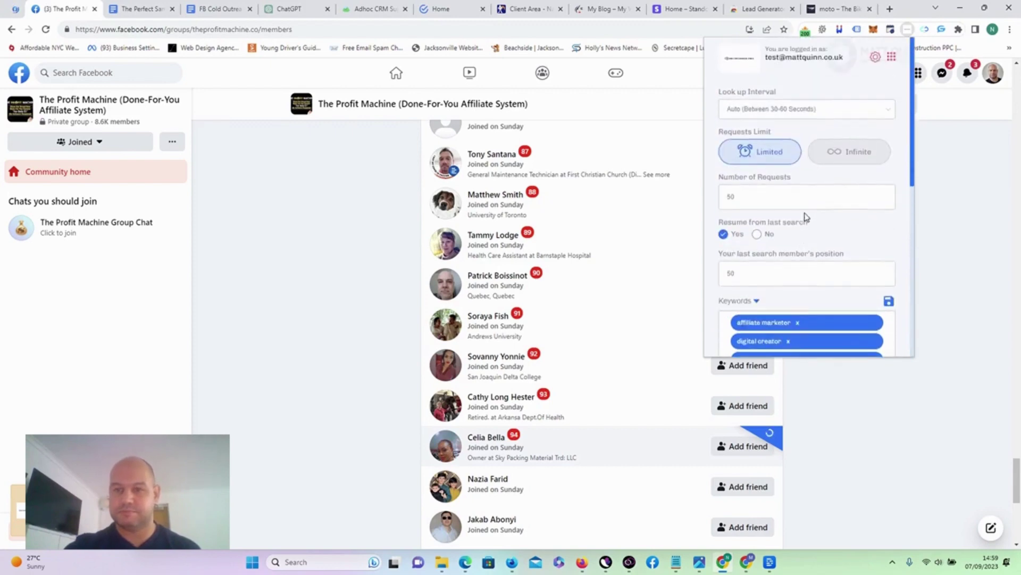
left_click(952, 194)
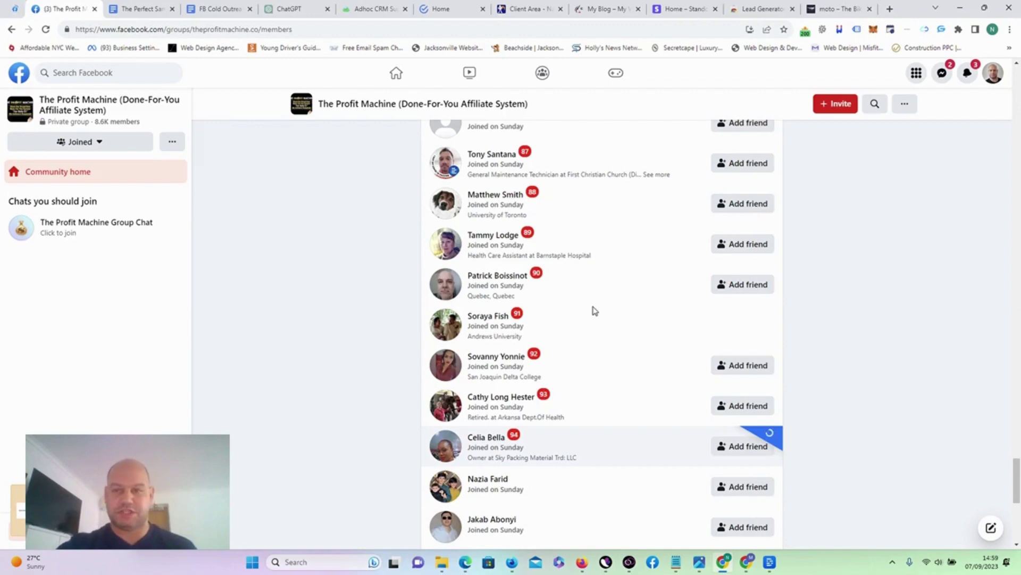
scroll(578, 208, "up", 20)
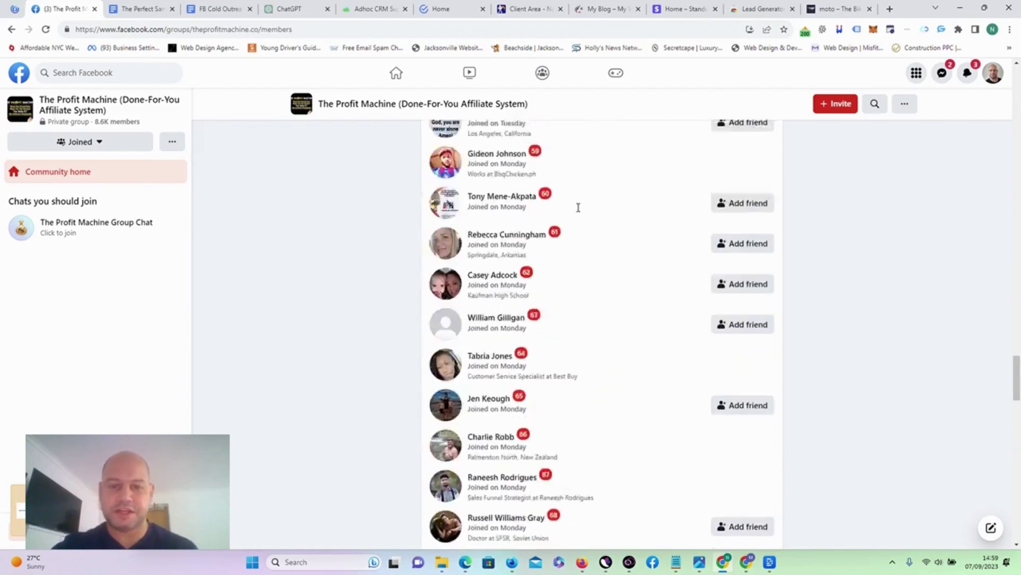
scroll(578, 207, "up", 15)
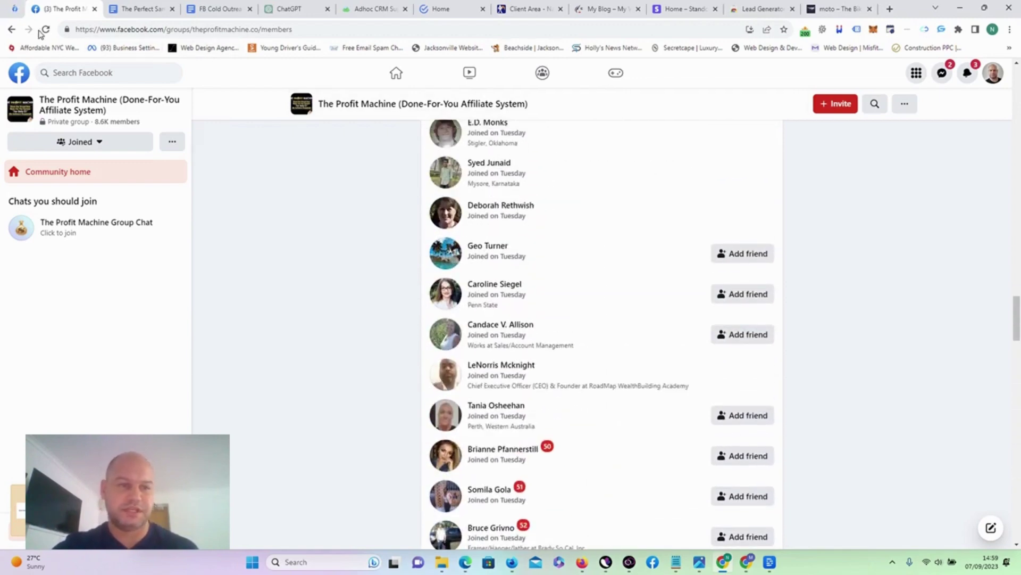
left_click(39, 32)
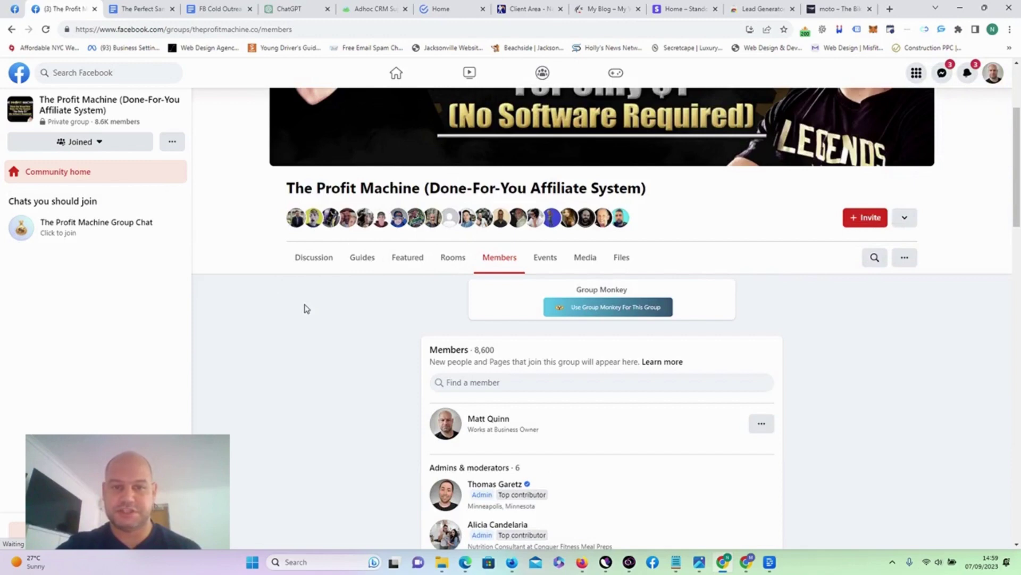
Go to the Facebook home feed and locate the sponsored post from Ampika's Aesthetics.
left_click(397, 84)
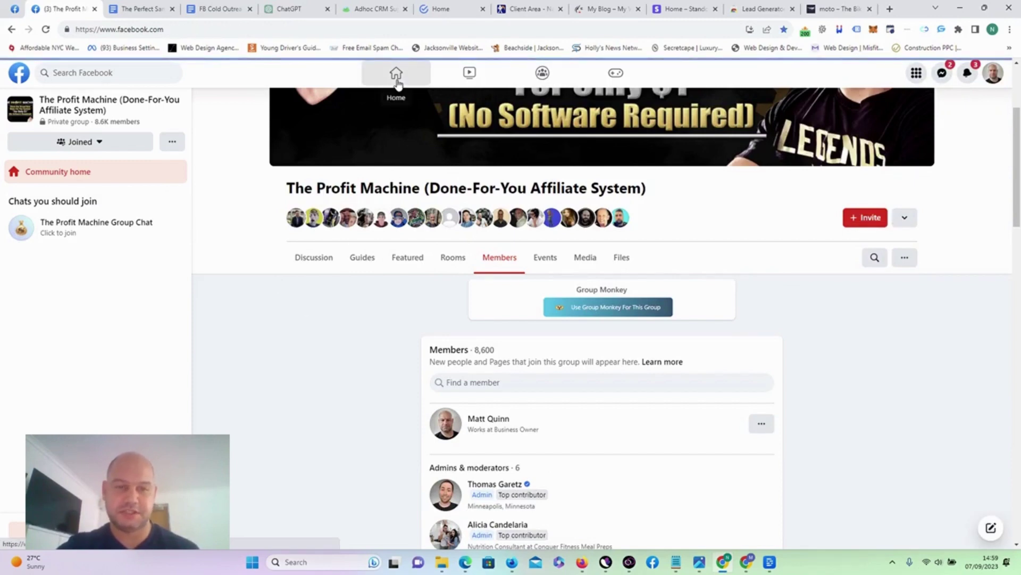
scroll(292, 290, "down", 4)
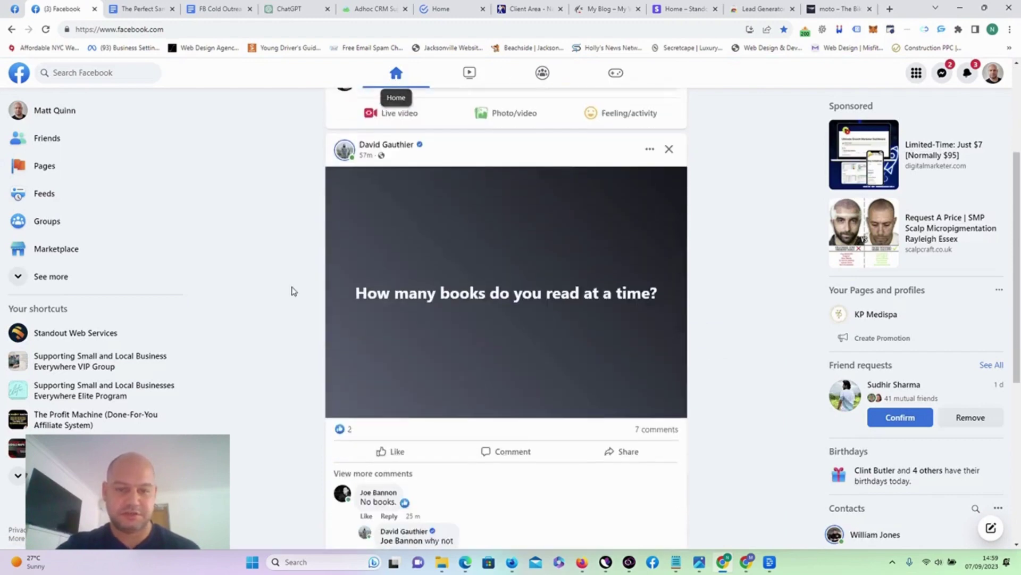
scroll(293, 290, "down", 5)
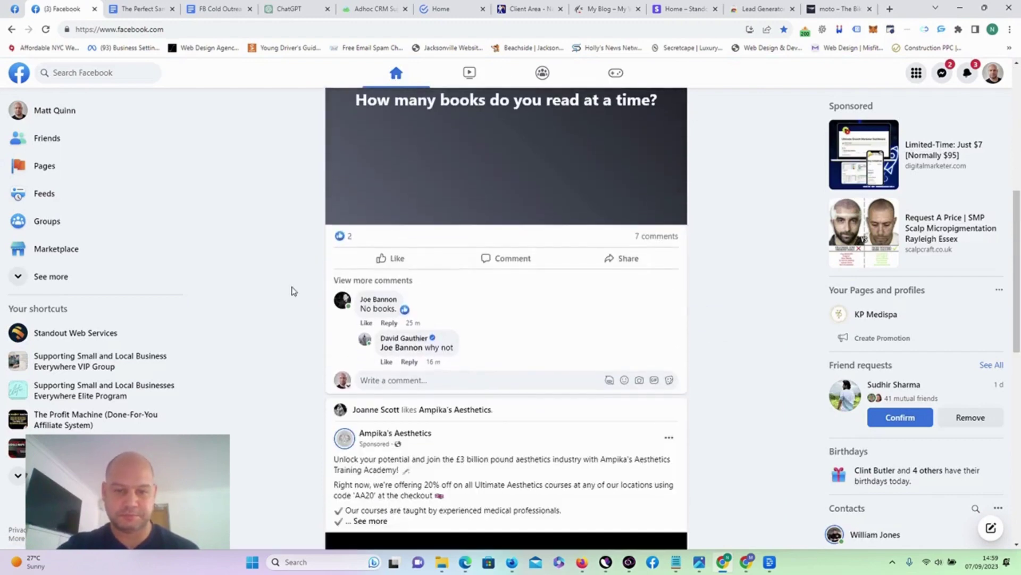
scroll(288, 359, "down", 4)
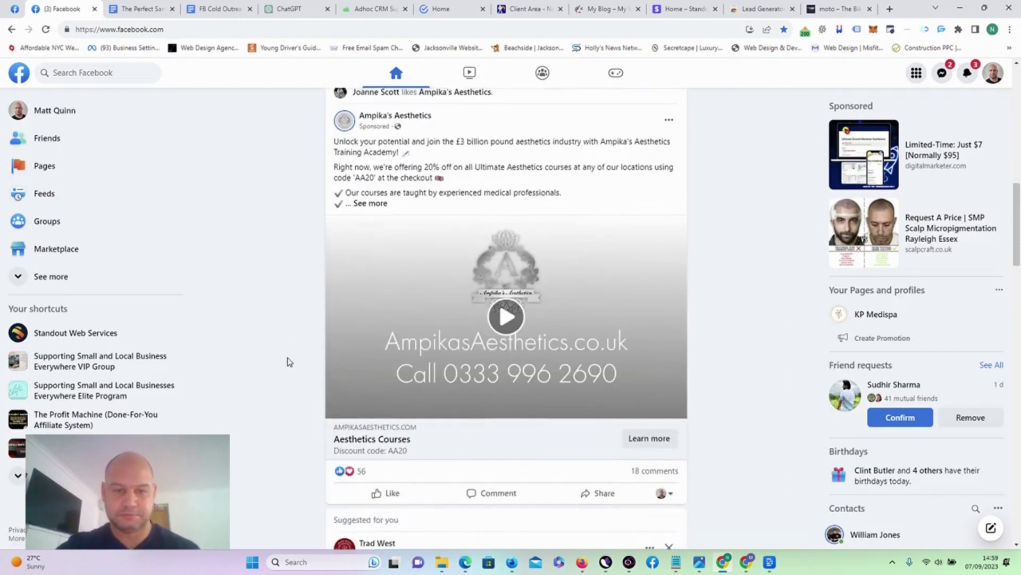
scroll(287, 360, "up", 2)
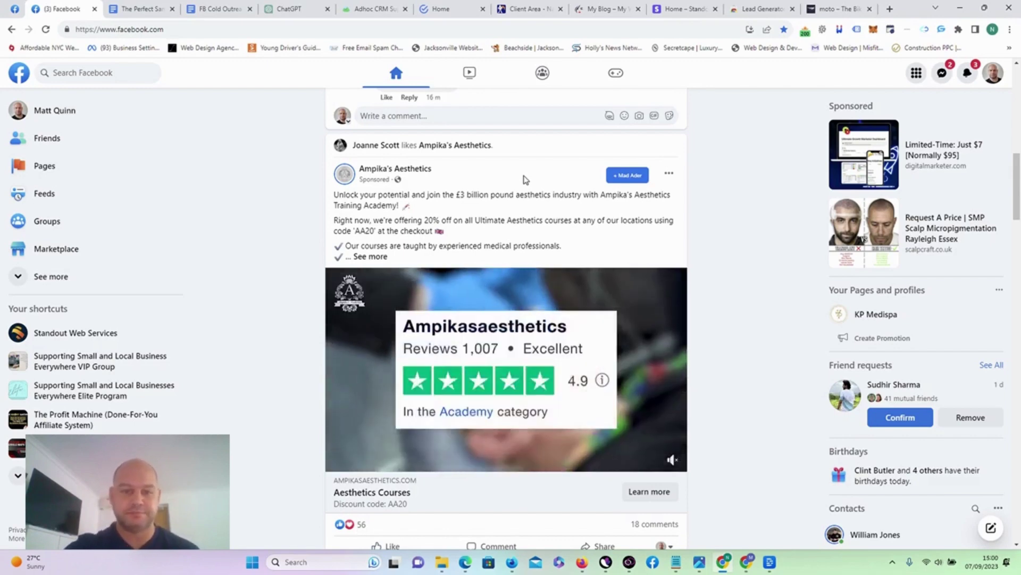
scroll(462, 211, "down", 1)
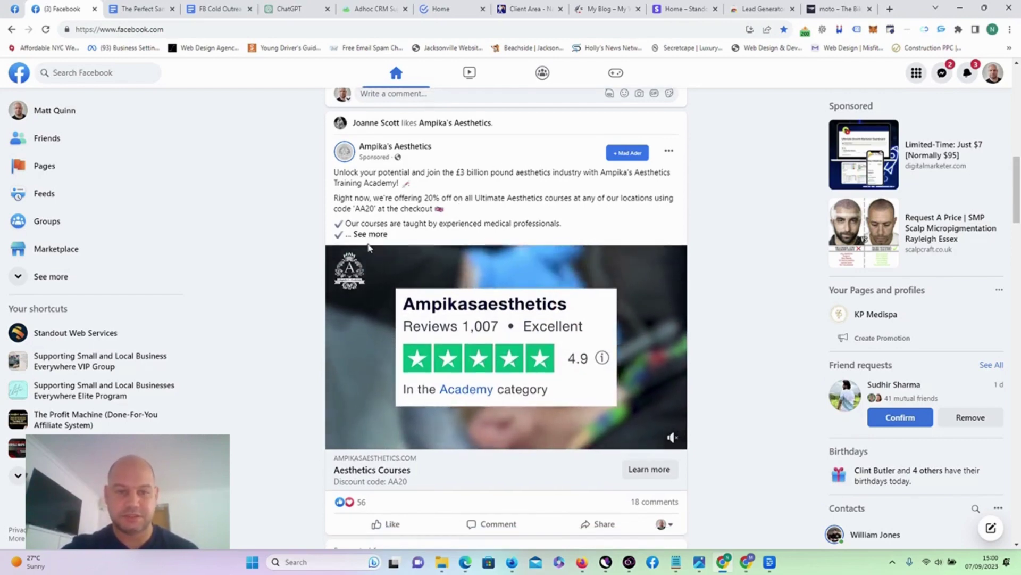
Expand the full text of the Ampika's Aesthetics ad and review the post down to its comments link.
left_click(370, 234)
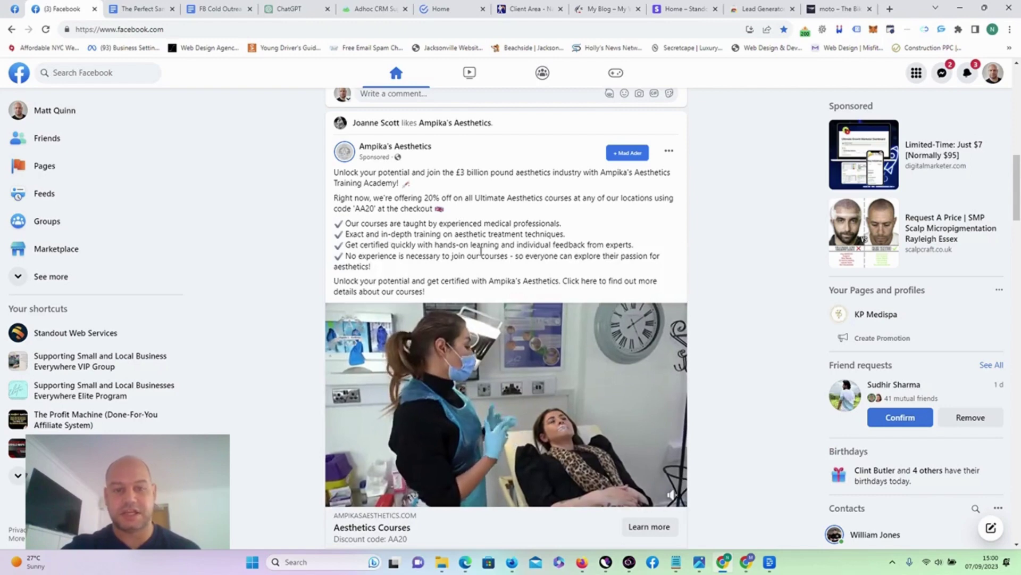
scroll(481, 255, "down", 1)
scroll(479, 250, "up", 1)
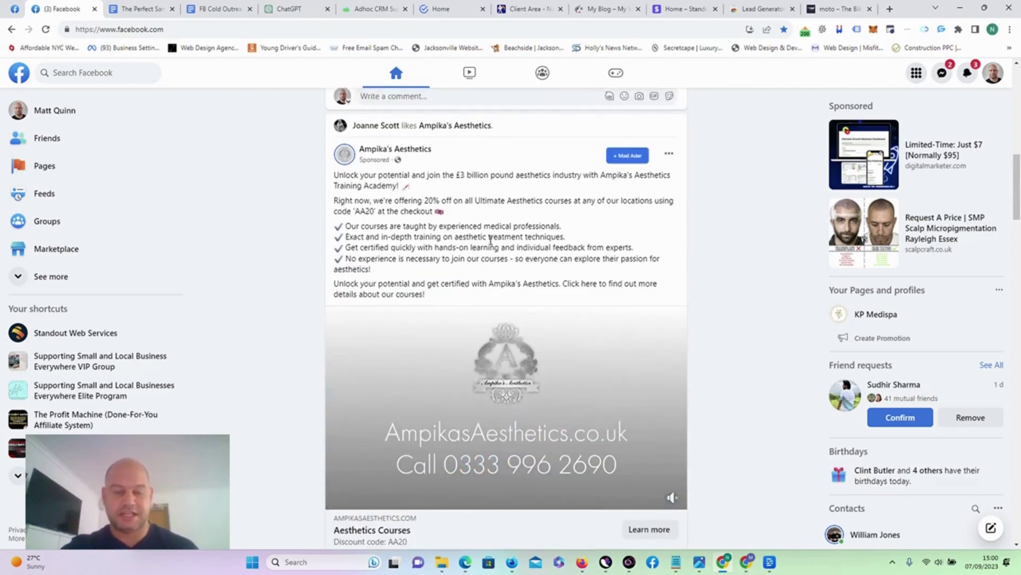
scroll(490, 240, "down", 2)
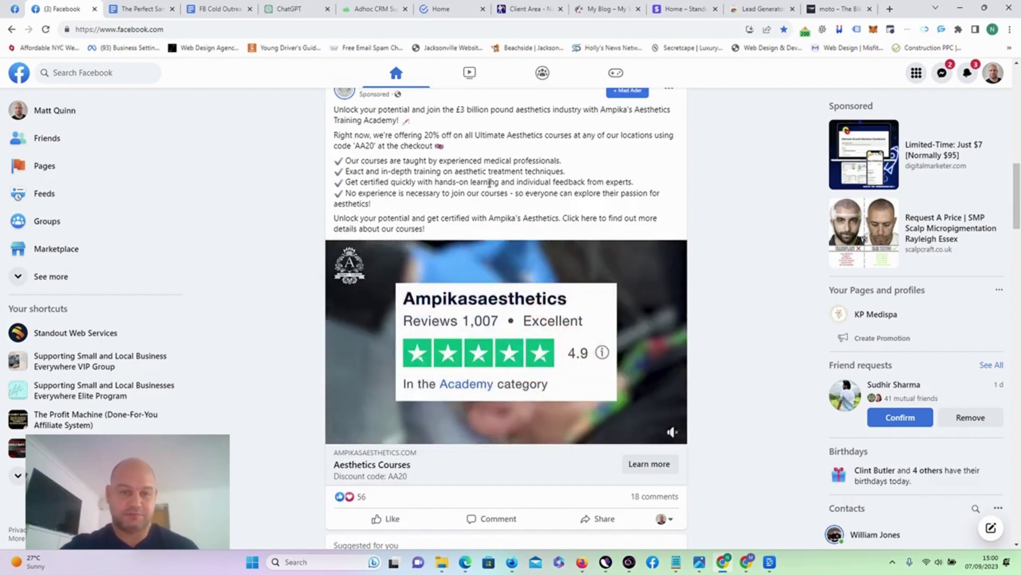
scroll(467, 223, "down", 3)
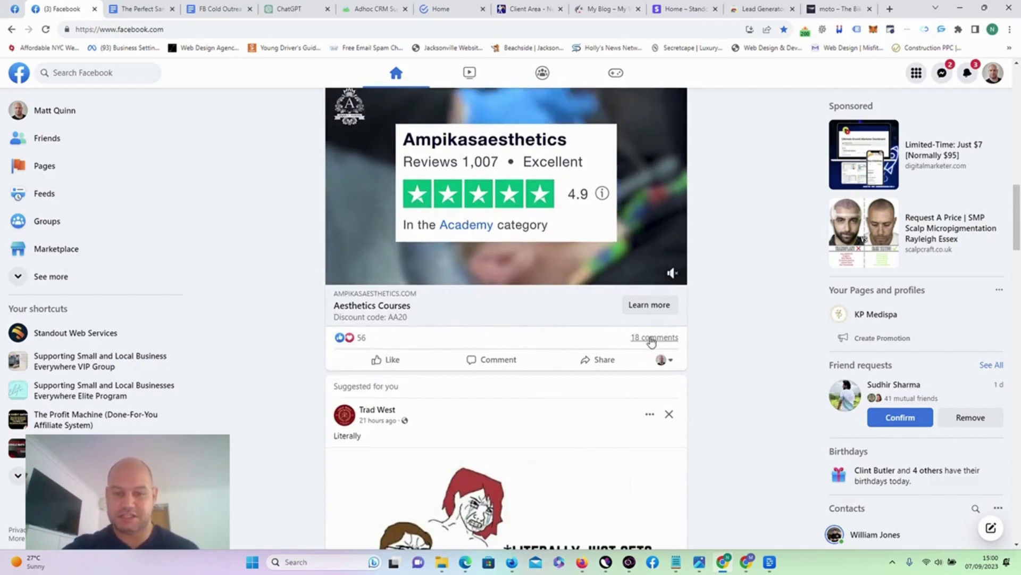
Open the Lead Generator Pro settings for the Ampika's Aesthetics ad and keep Reactions as the lookup type.
scroll(475, 239, "up", 3)
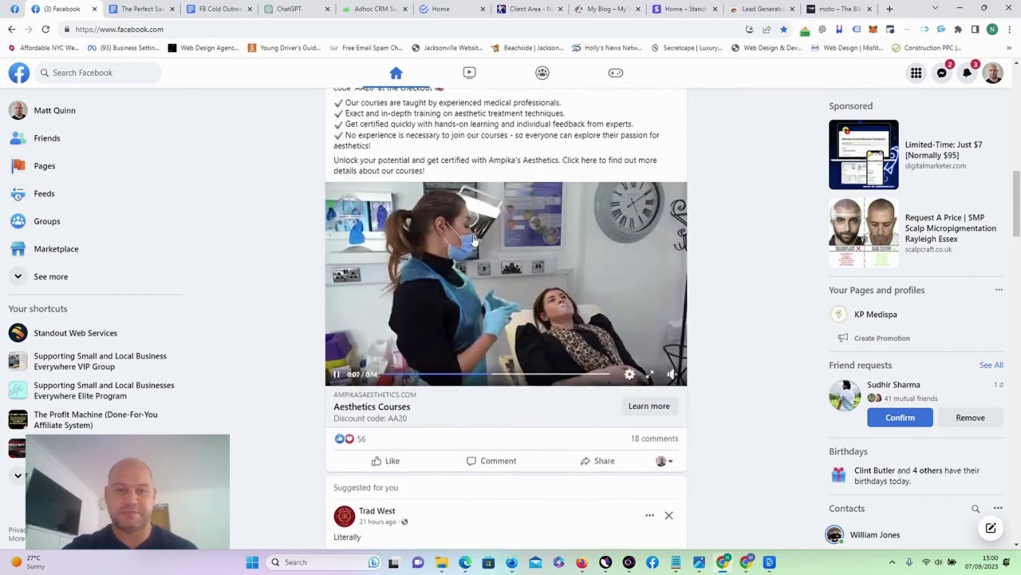
scroll(545, 167, "up", 1)
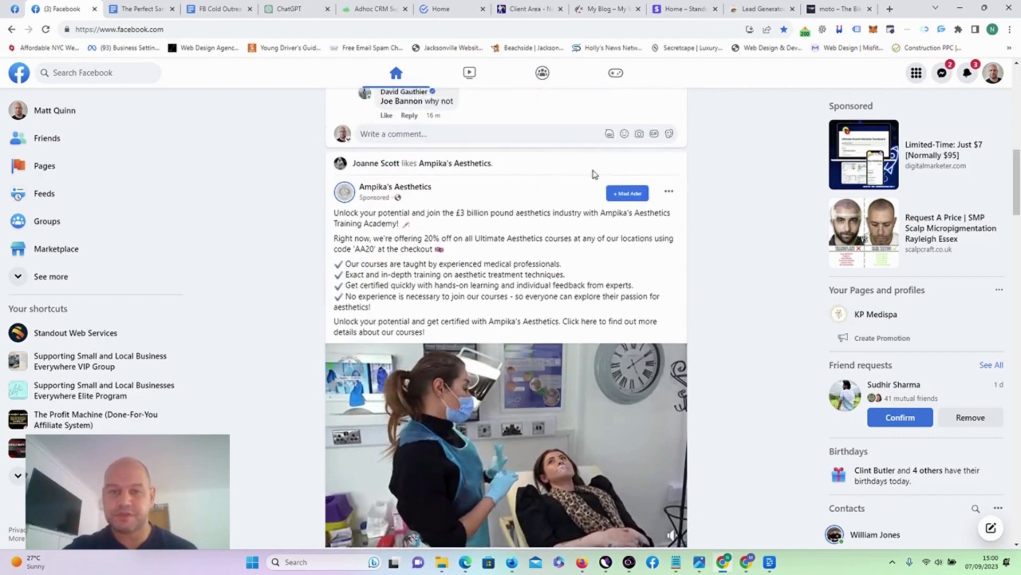
left_click(668, 194)
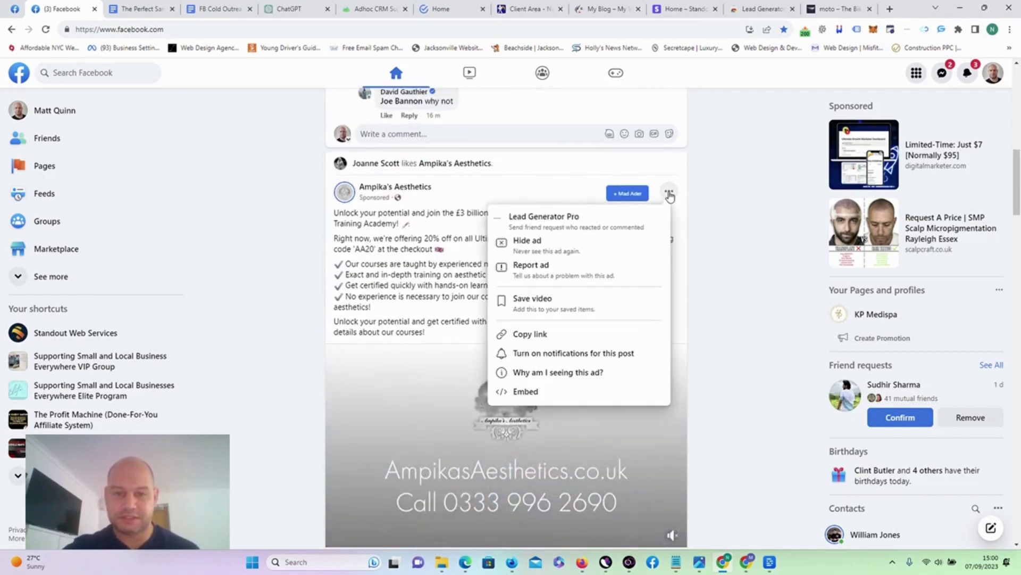
left_click(570, 226)
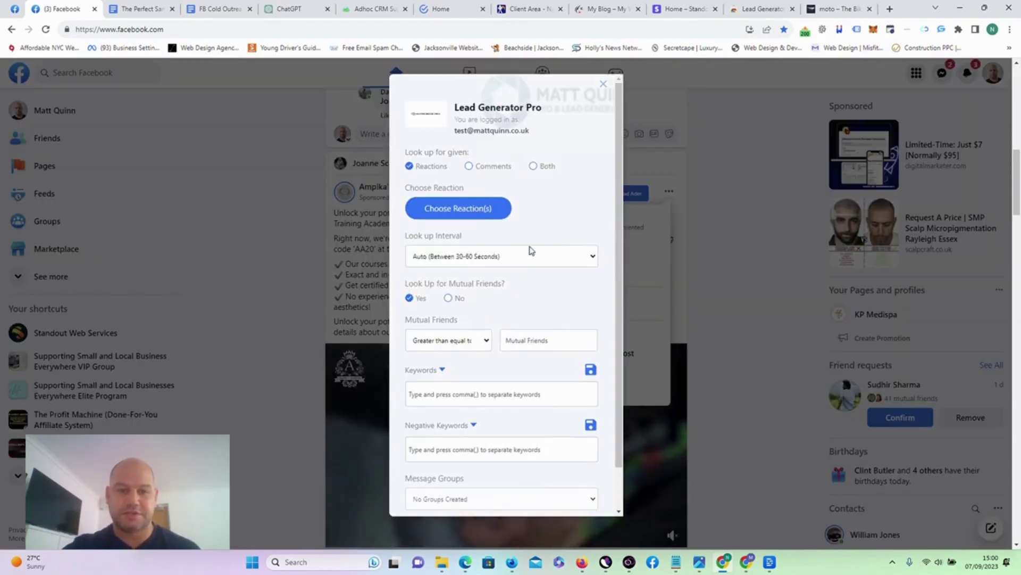
scroll(531, 251, "up", 2)
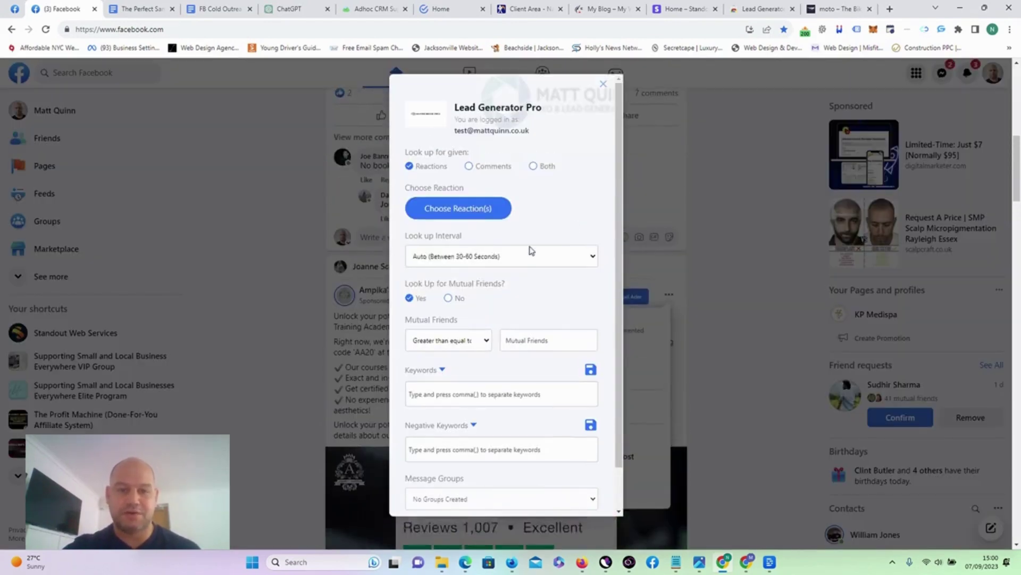
left_click(476, 167)
left_click(534, 166)
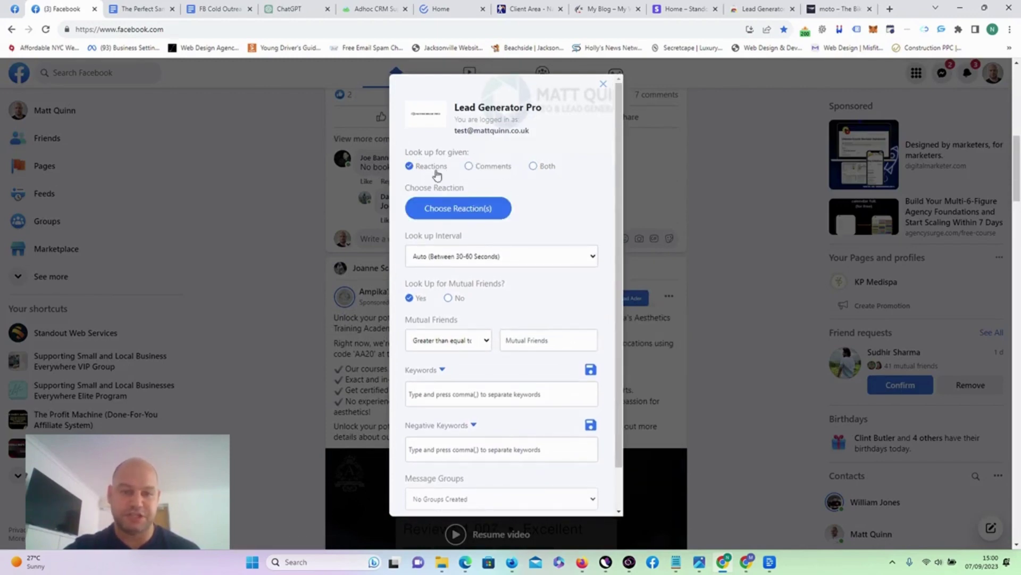
Choose the Like and Love reactions of the Ampika's Aesthetics ad as the lookup targets.
left_click(475, 214)
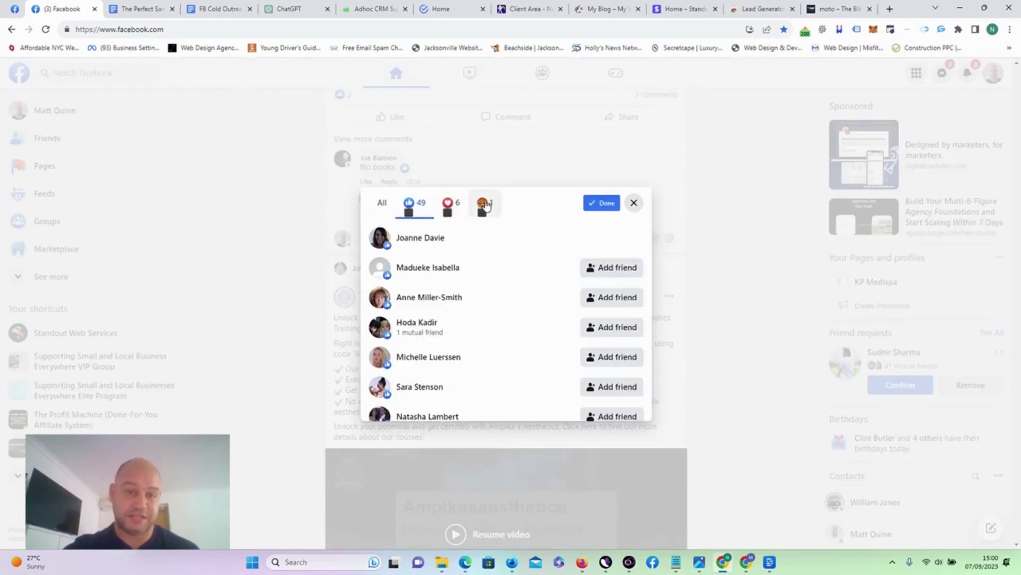
left_click(409, 212)
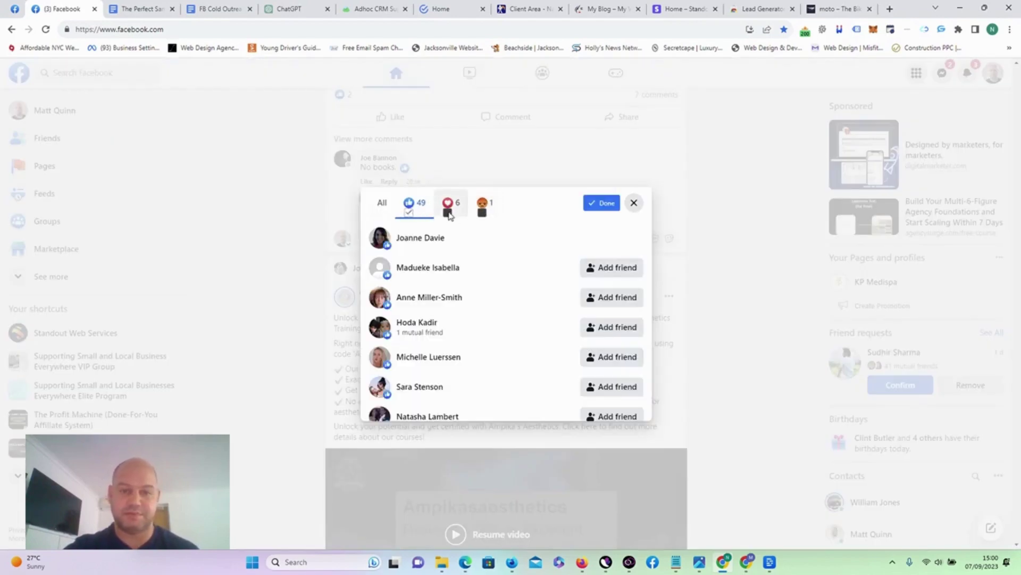
left_click(448, 203)
left_click(448, 213)
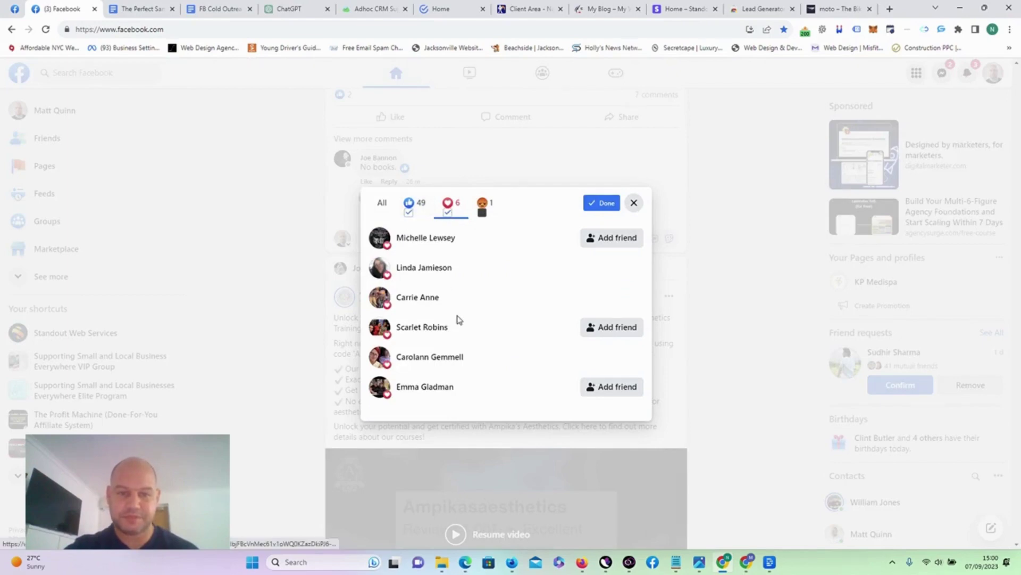
left_click(601, 206)
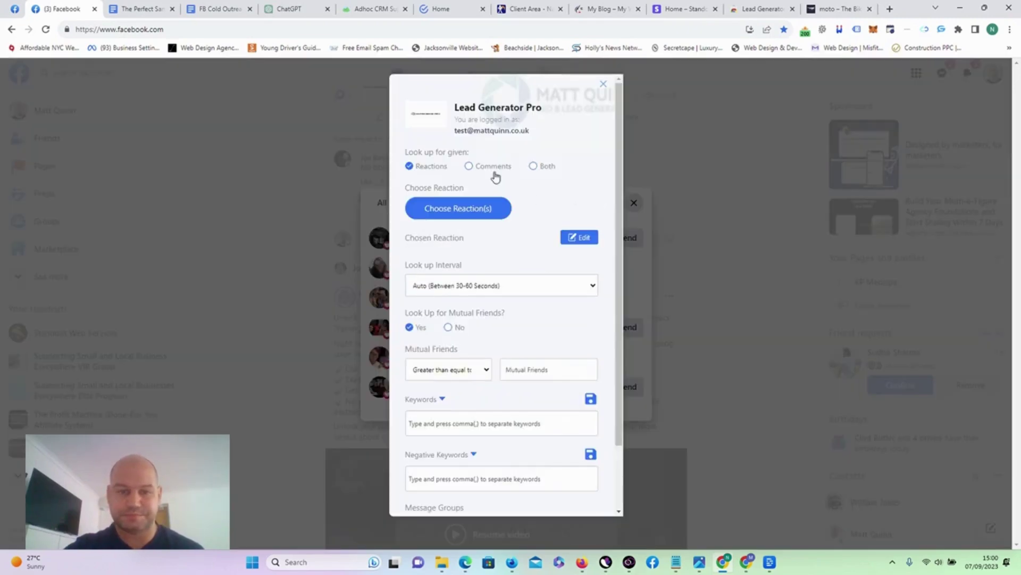
Review the look up interval choices and keep Auto (Between 30-60 Seconds).
scroll(508, 274, "down", 1)
left_click(506, 254)
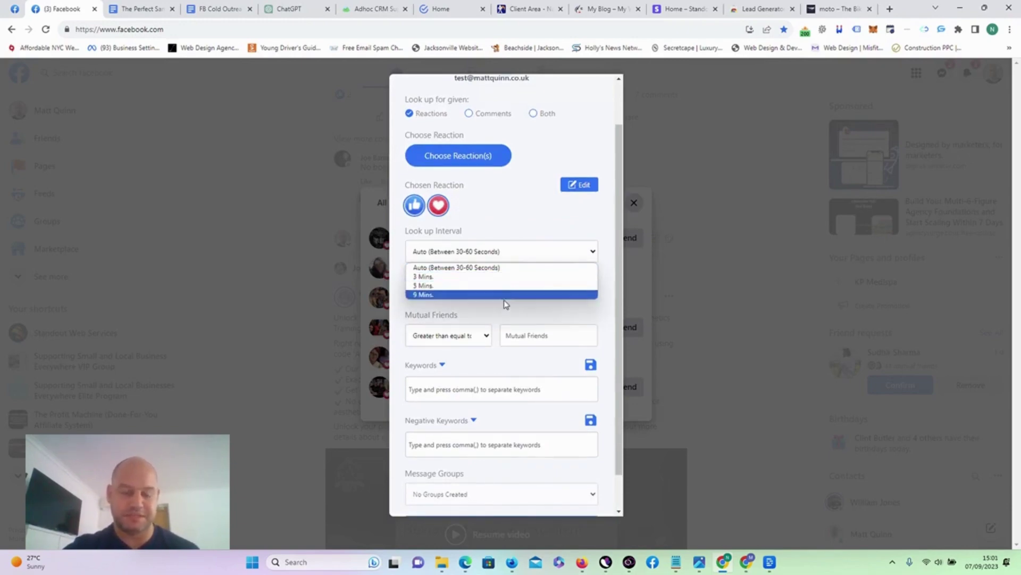
left_click(506, 269)
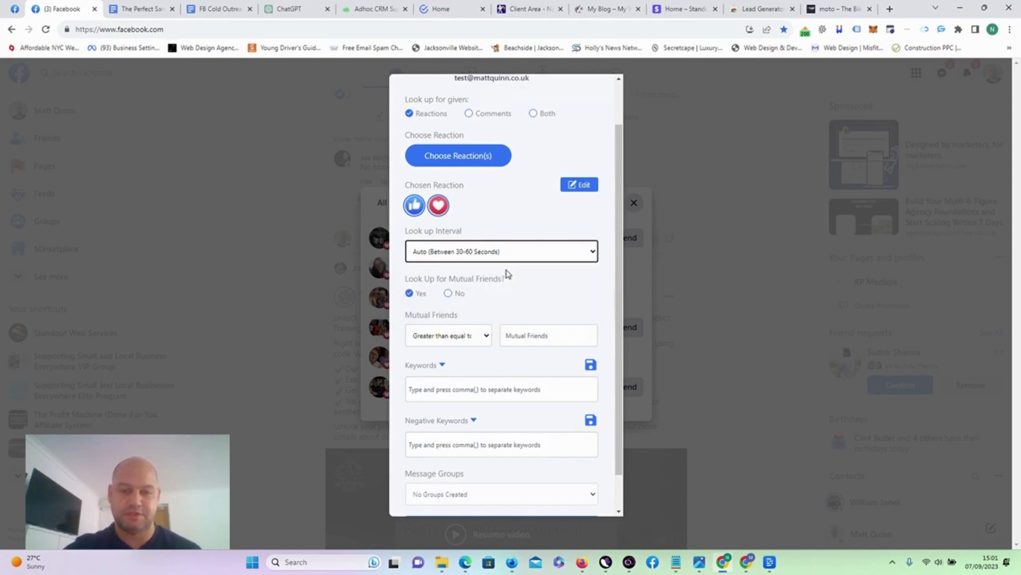
Try a mutual friends filter of greater than or equal to 1 and clear the number again.
scroll(487, 279, "down", 1)
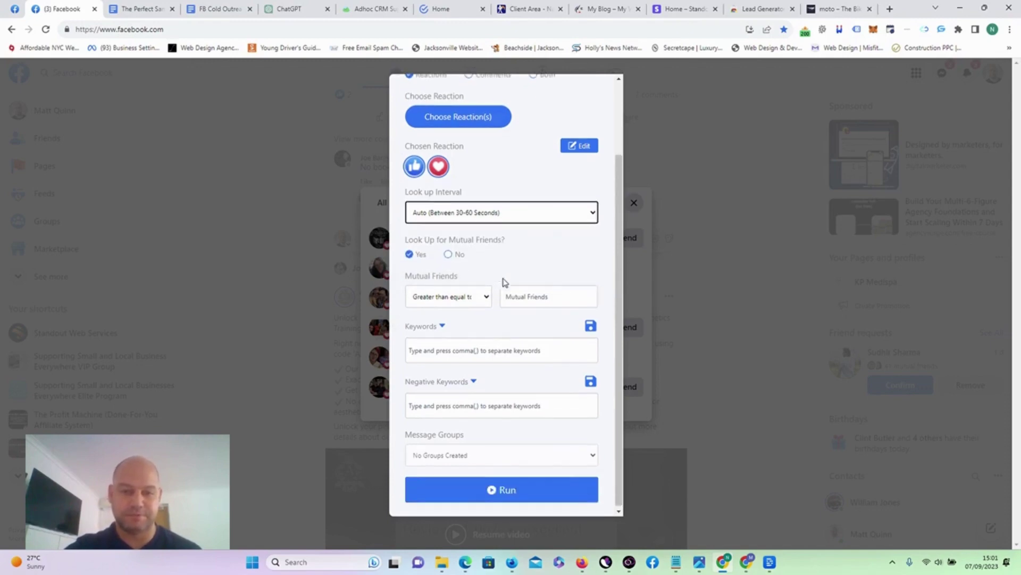
left_click(451, 256)
left_click(415, 299)
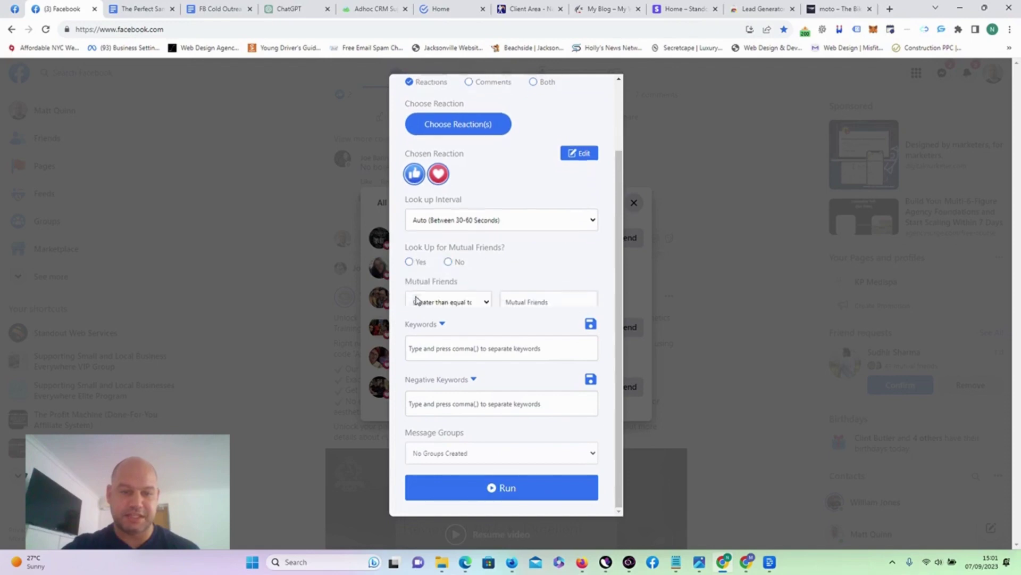
left_click(516, 285)
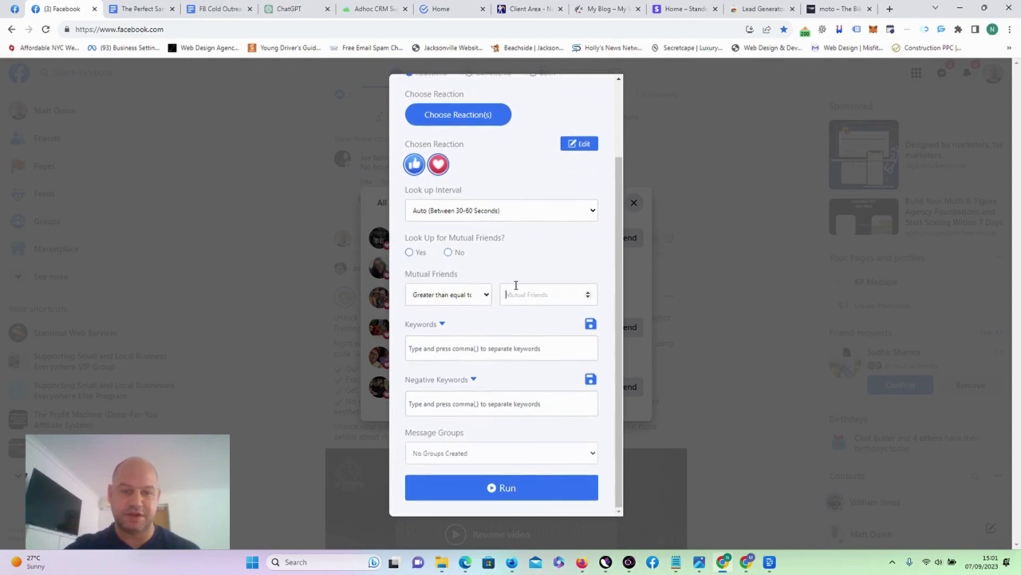
type("1")
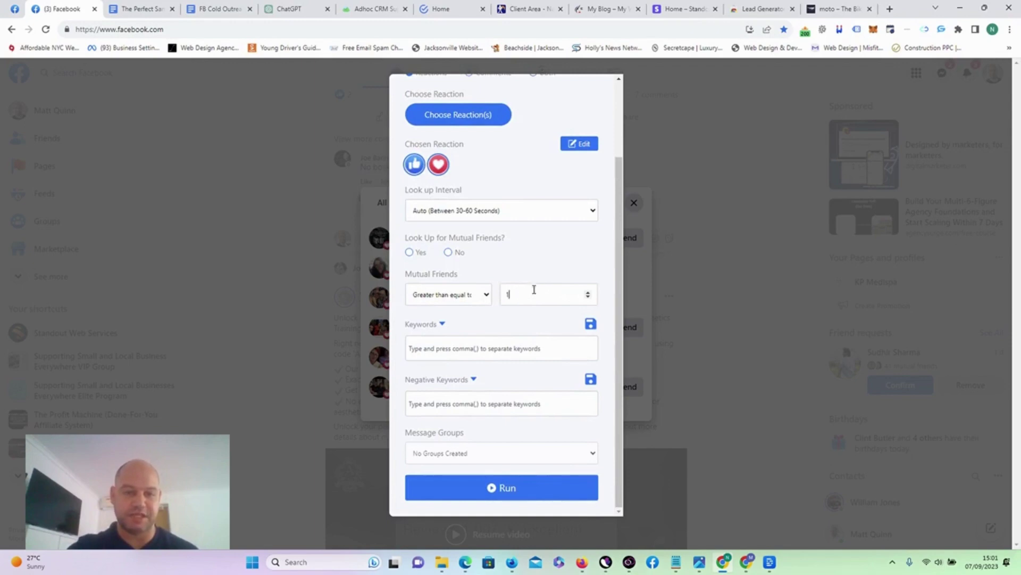
key("BackSpace")
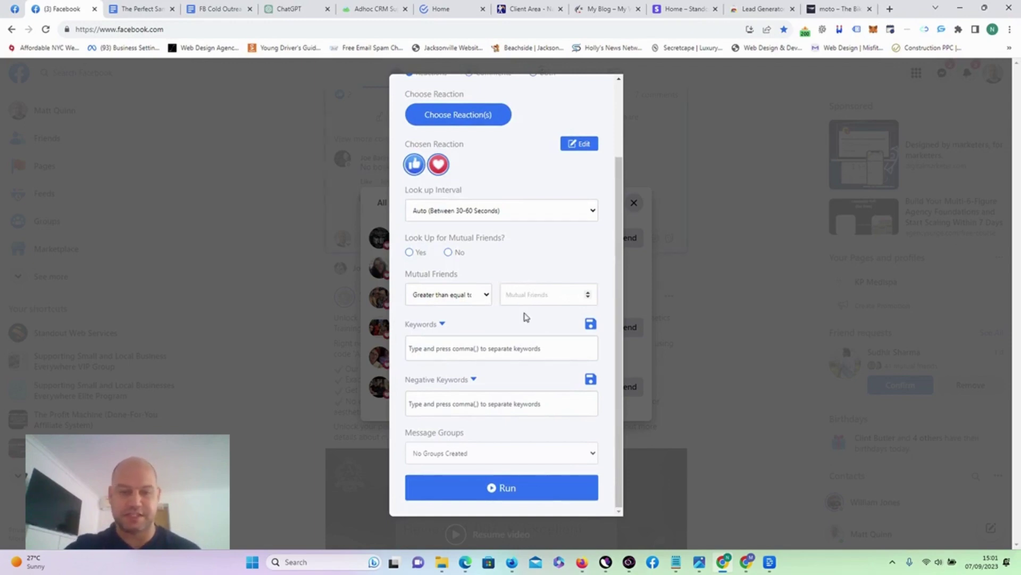
Load the saved "make money online" keyword set and remove all of its keywords again.
left_click(500, 349)
left_click(442, 324)
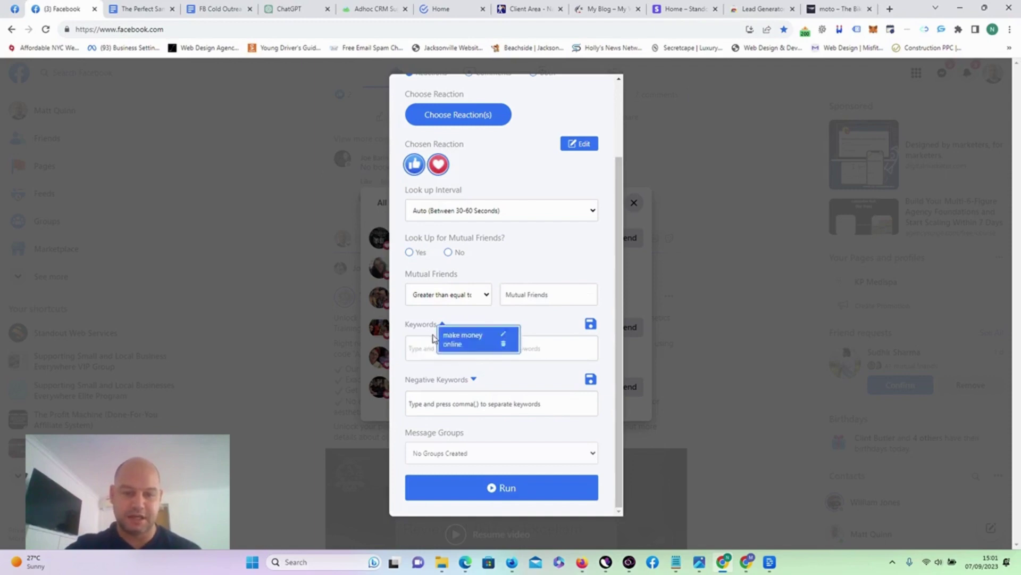
left_click(452, 339)
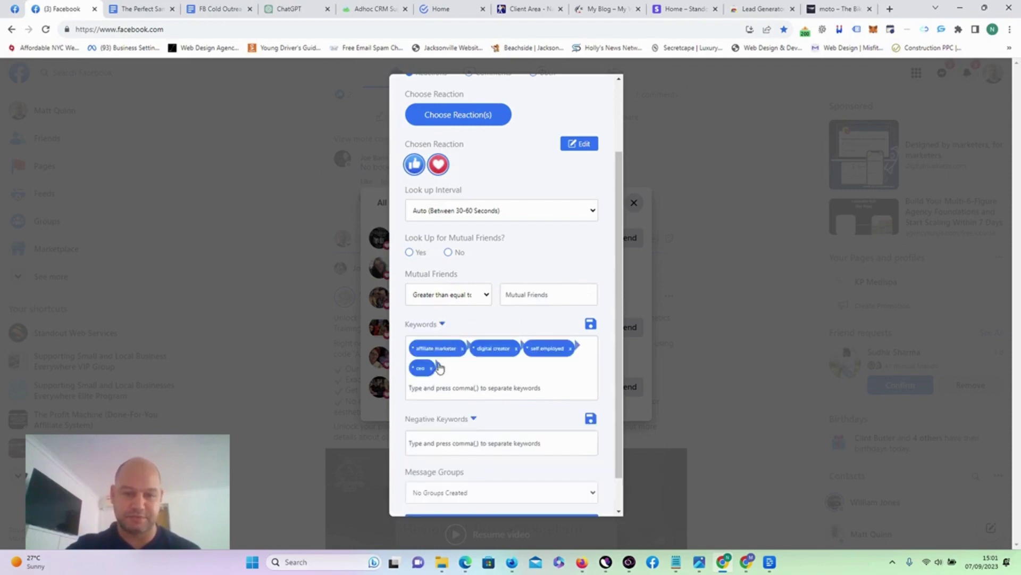
left_click(442, 324)
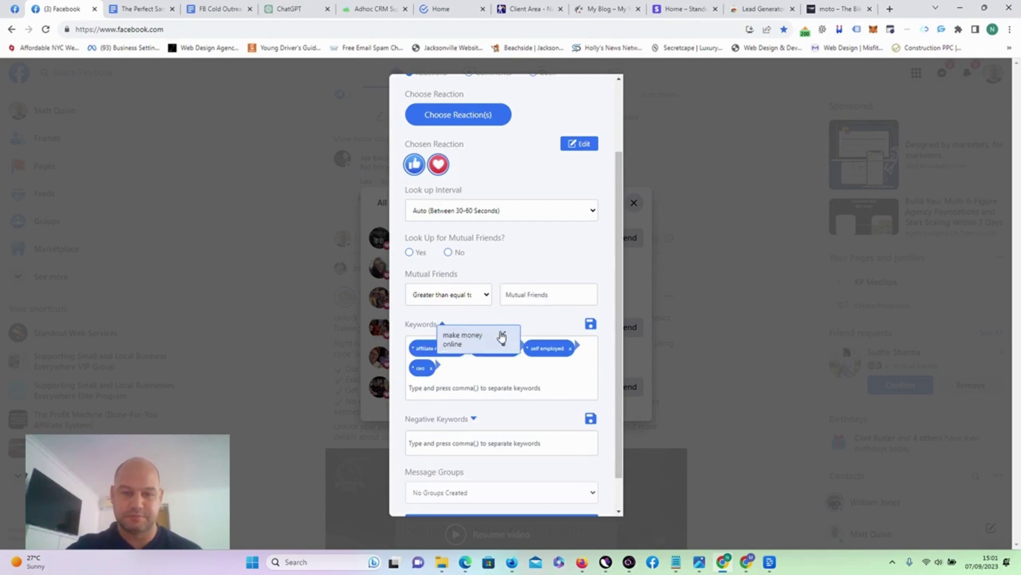
left_click(558, 390)
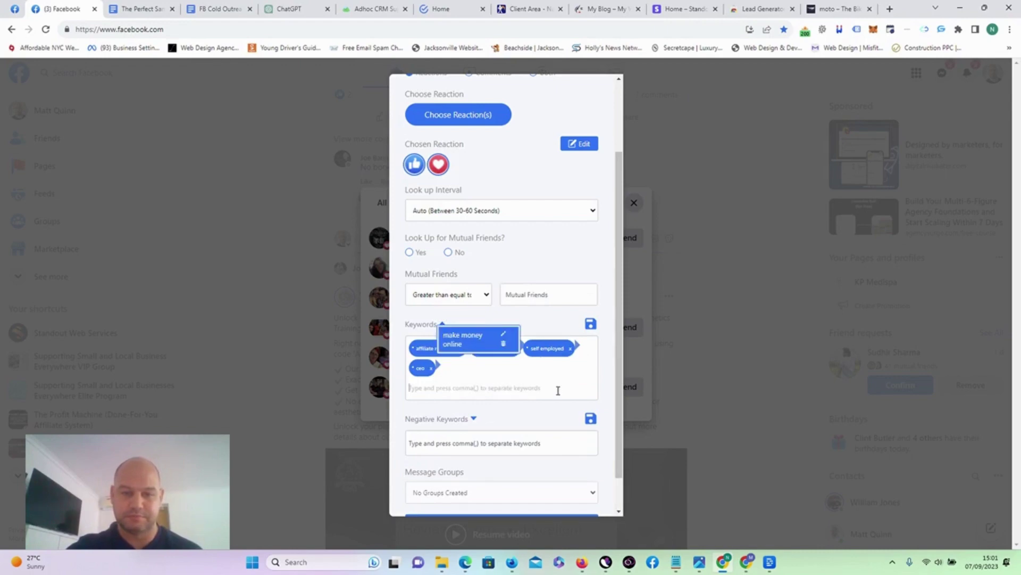
left_click(570, 349)
left_click(545, 350)
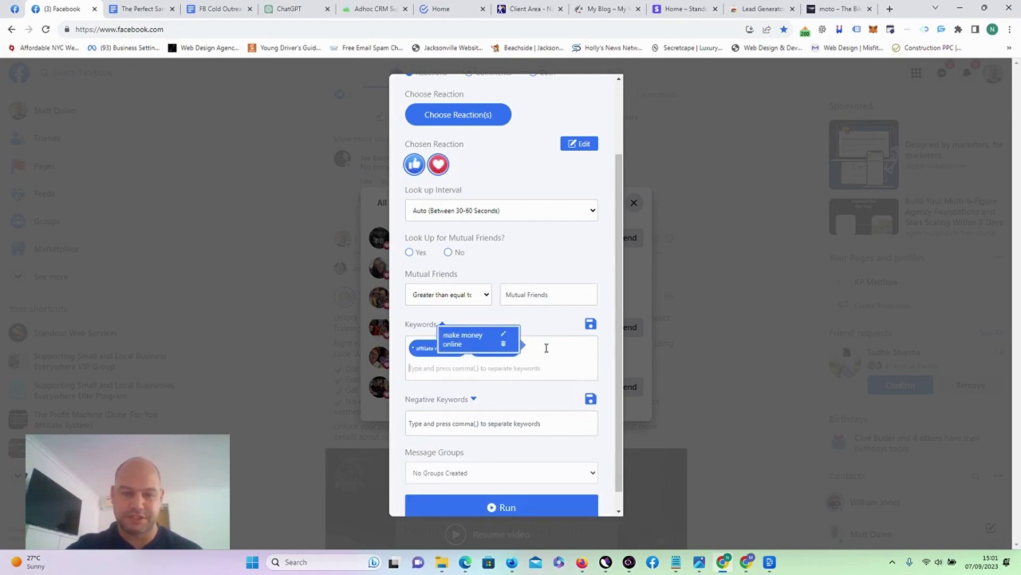
left_click(418, 326)
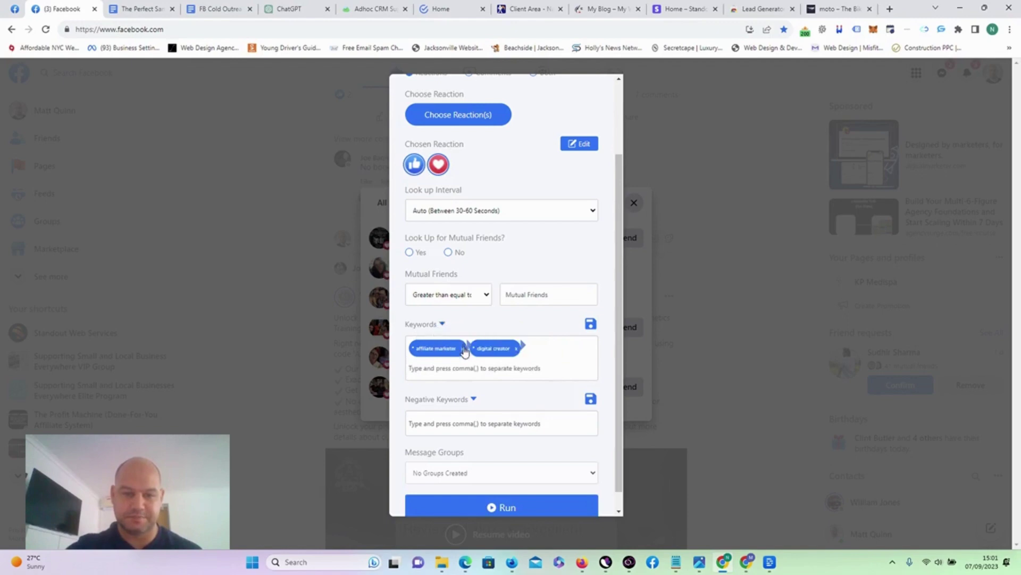
left_click(464, 349)
left_click(456, 350)
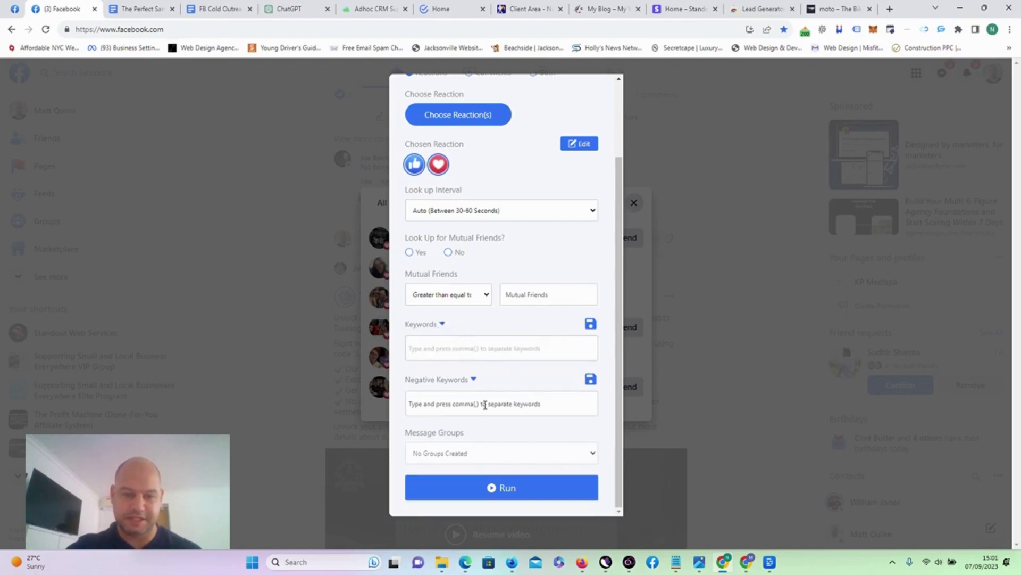
Check the saved negative keyword sets, review the settings, and run the lookup on the ad's reactions.
left_click(473, 379)
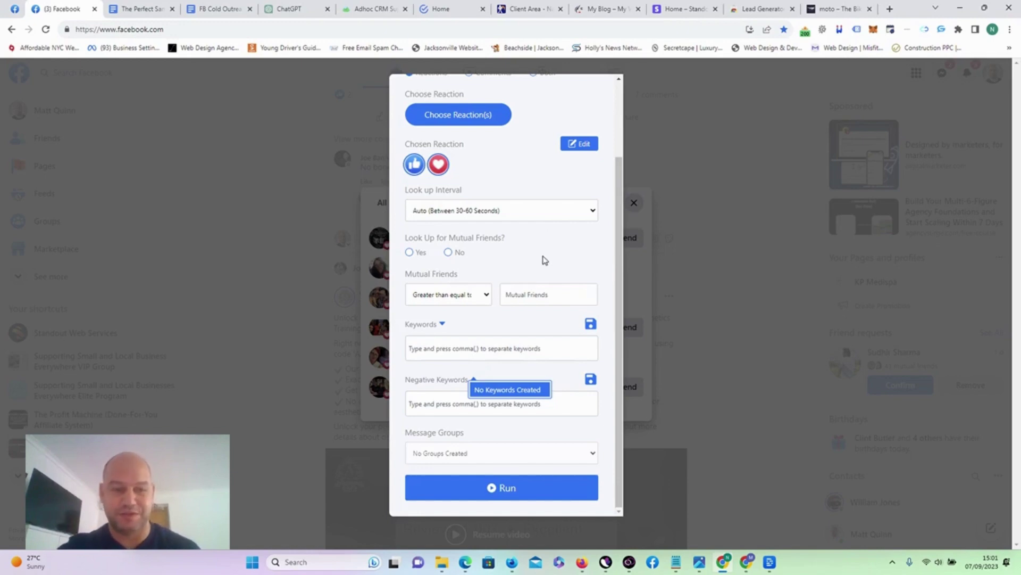
scroll(543, 259, "up", 2)
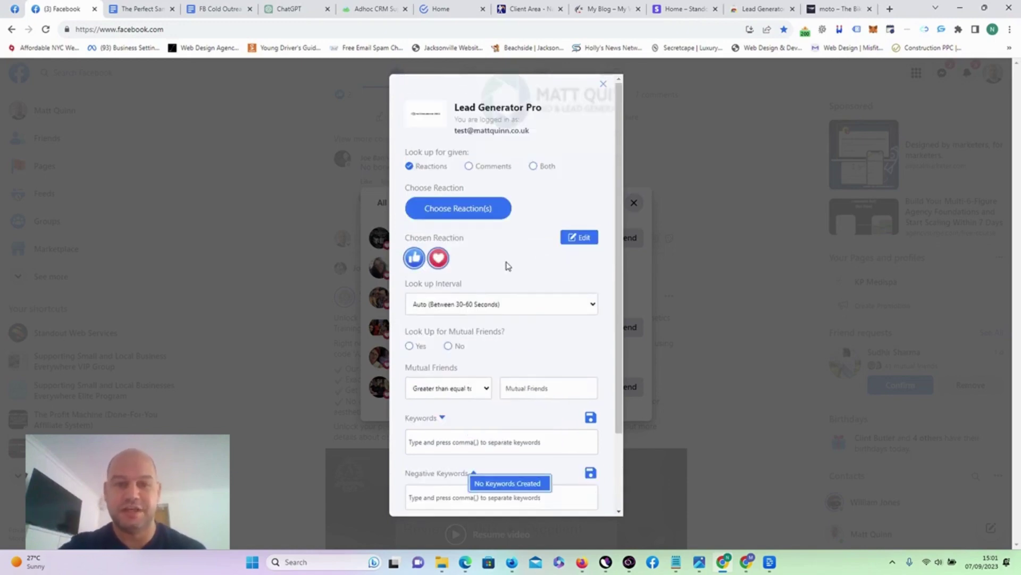
scroll(506, 301, "down", 2)
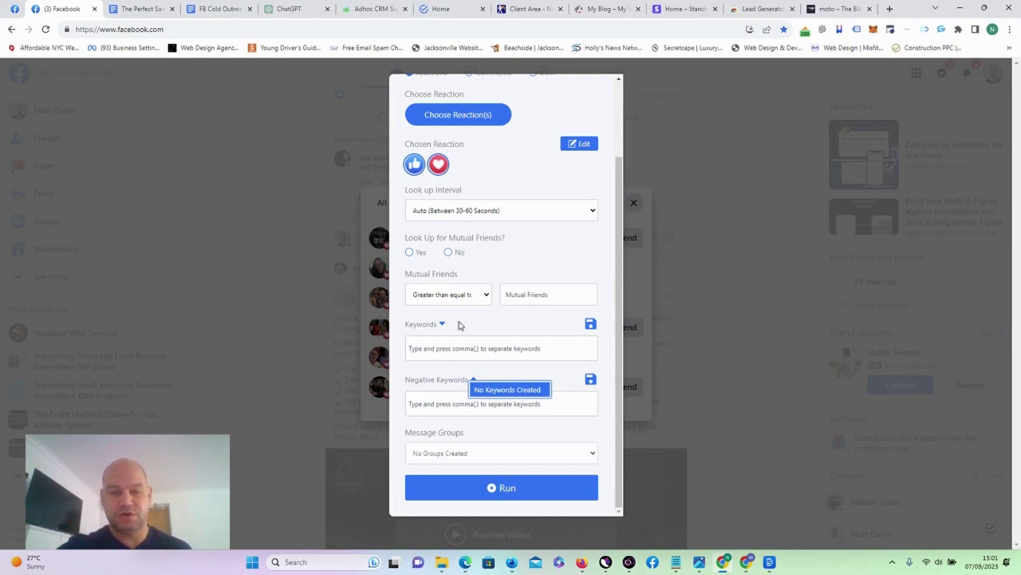
left_click(516, 486)
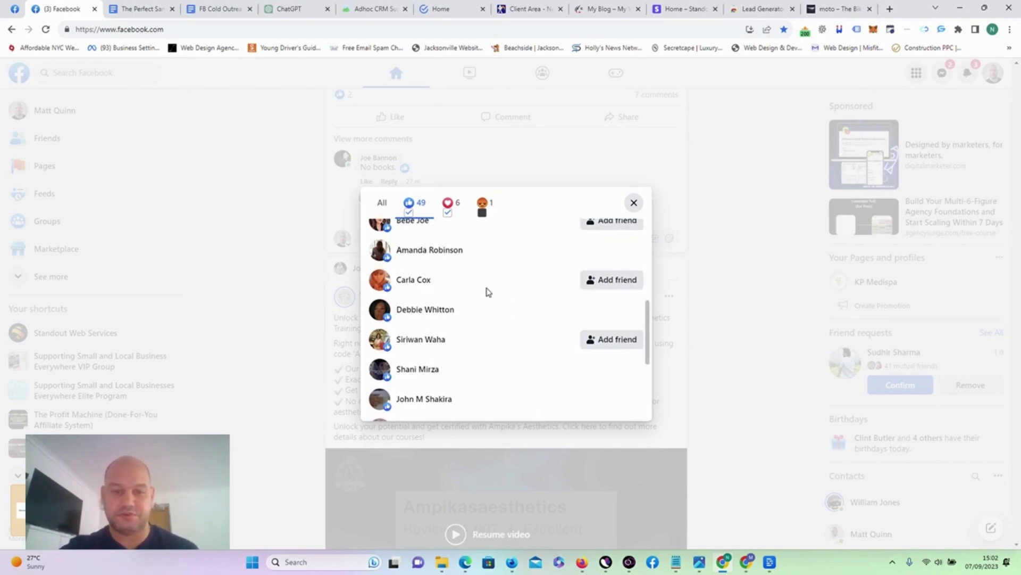
Review the people who reacted to the ad, close the list, and check the extension's Delete Pending Friend Requests page.
scroll(488, 292, "down", 1)
scroll(488, 292, "up", 5)
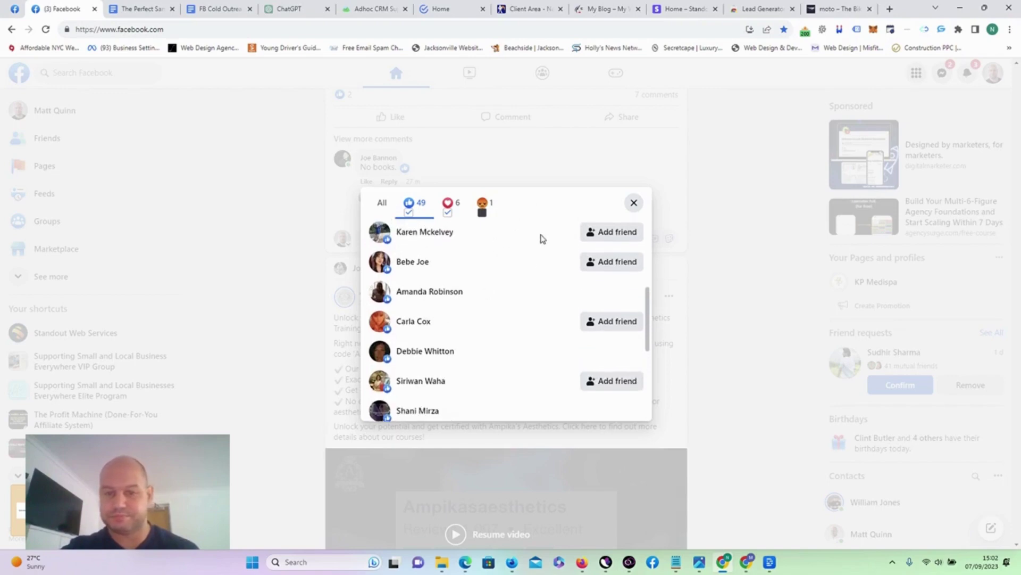
scroll(530, 264, "up", 1)
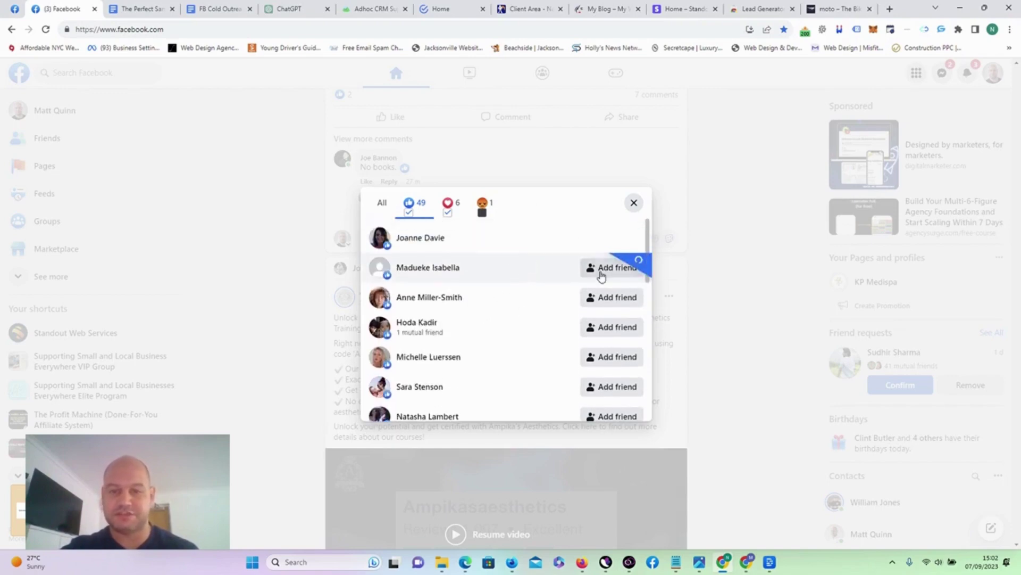
left_click(634, 204)
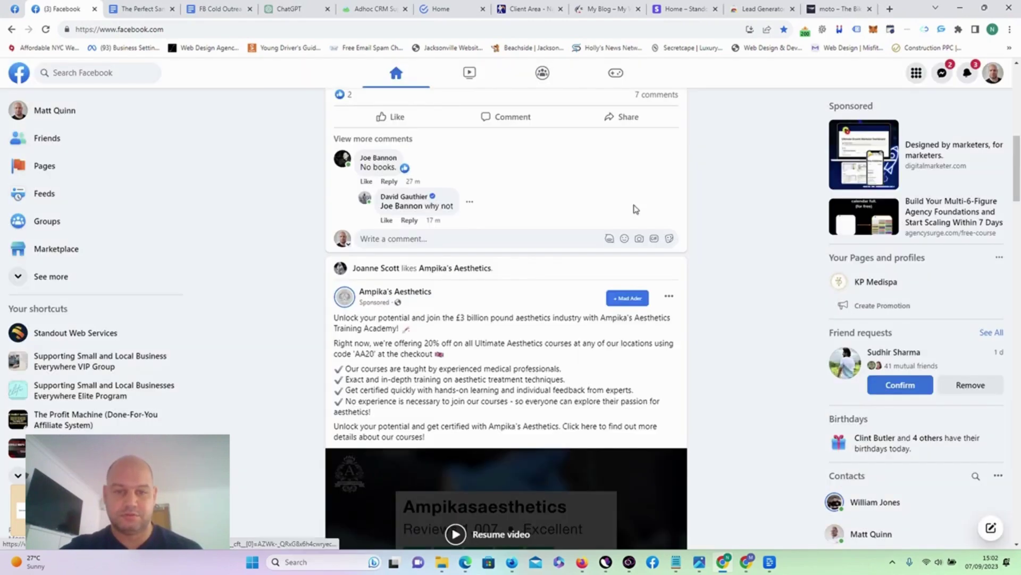
left_click(908, 30)
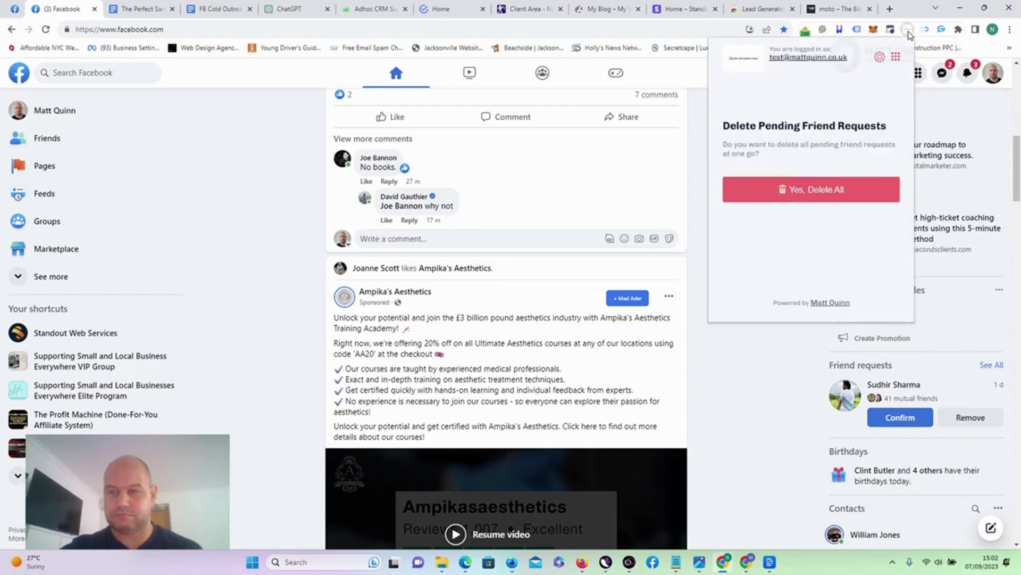
left_click(692, 131)
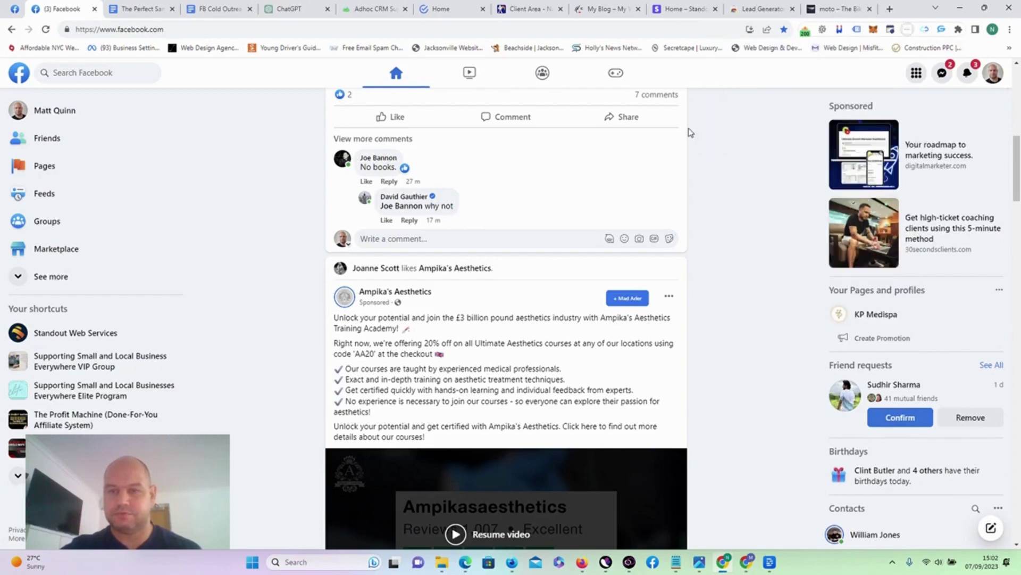
Reload the Facebook home feed and look through its posts and ads for ones with plenty of reactions and comments to target.
left_click(45, 31)
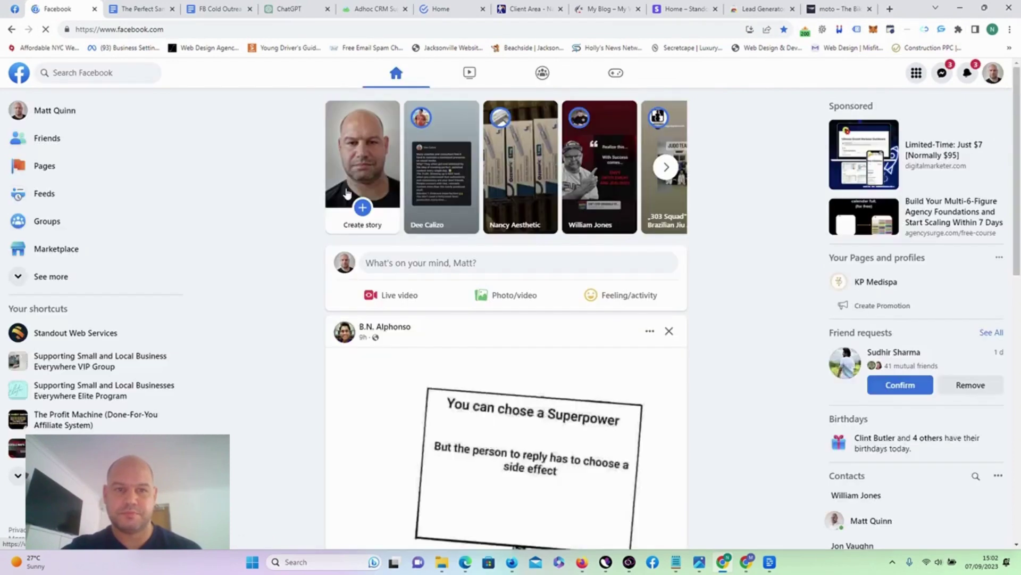
scroll(345, 392, "down", 2)
scroll(344, 393, "down", 8)
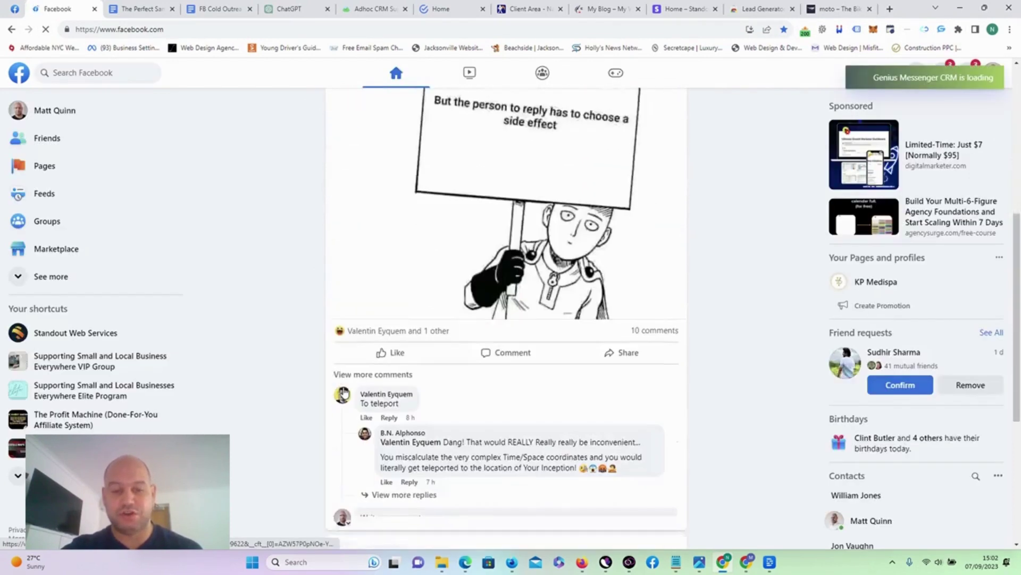
scroll(450, 358, "up", 3)
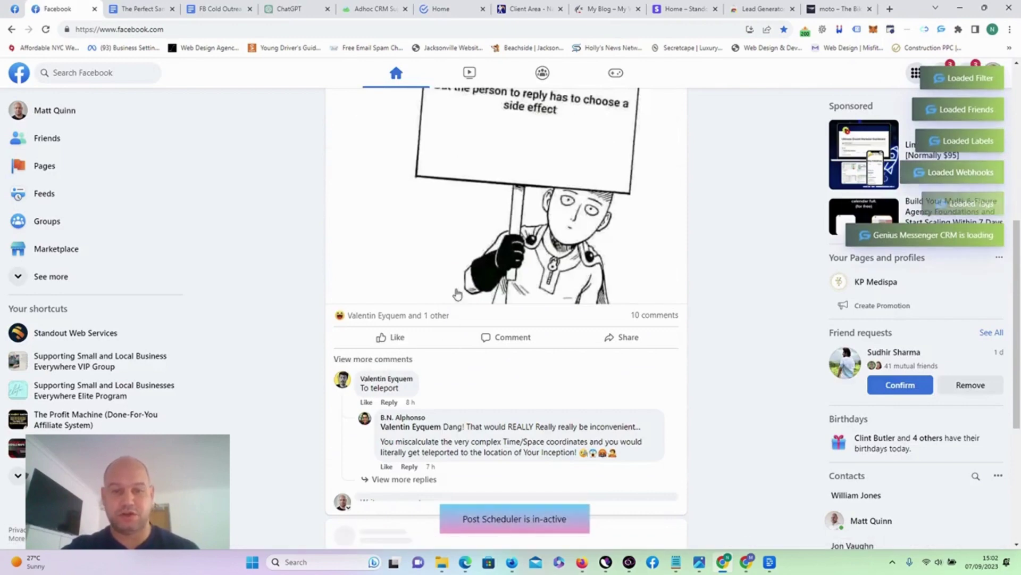
scroll(449, 343, "down", 4)
scroll(451, 343, "down", 7)
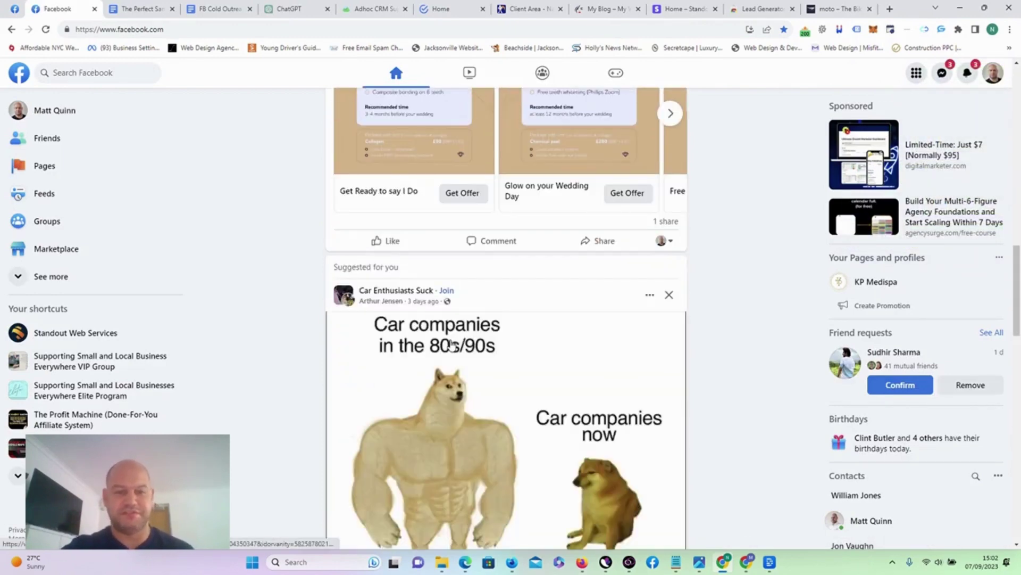
scroll(451, 345, "down", 7)
scroll(452, 345, "down", 2)
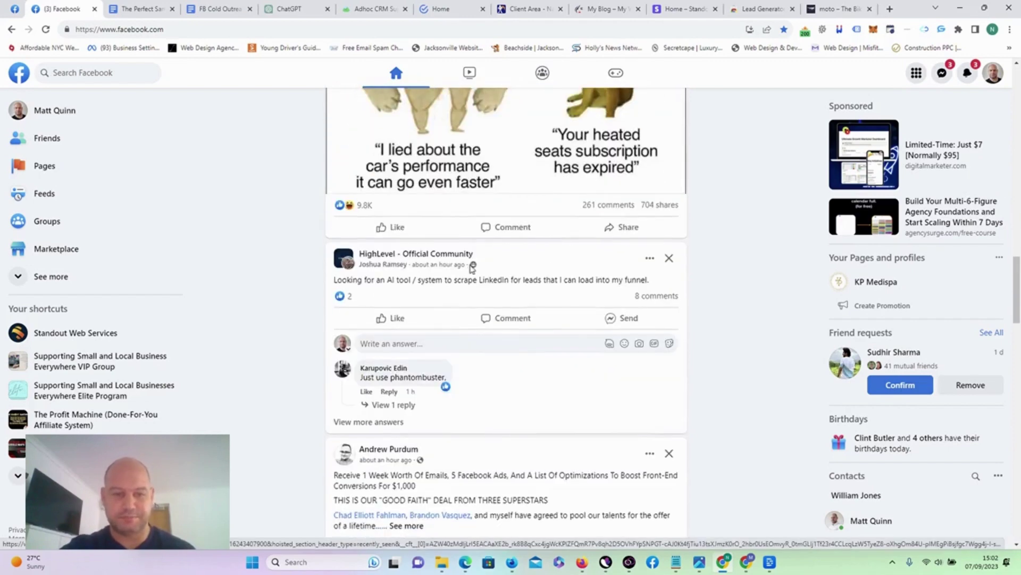
scroll(486, 356, "down", 2)
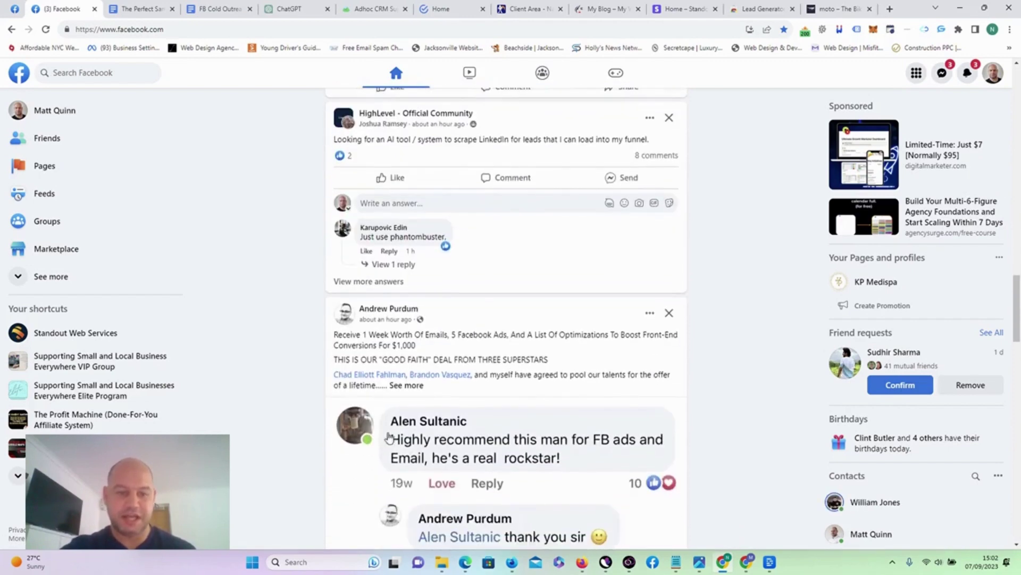
scroll(497, 355, "down", 6)
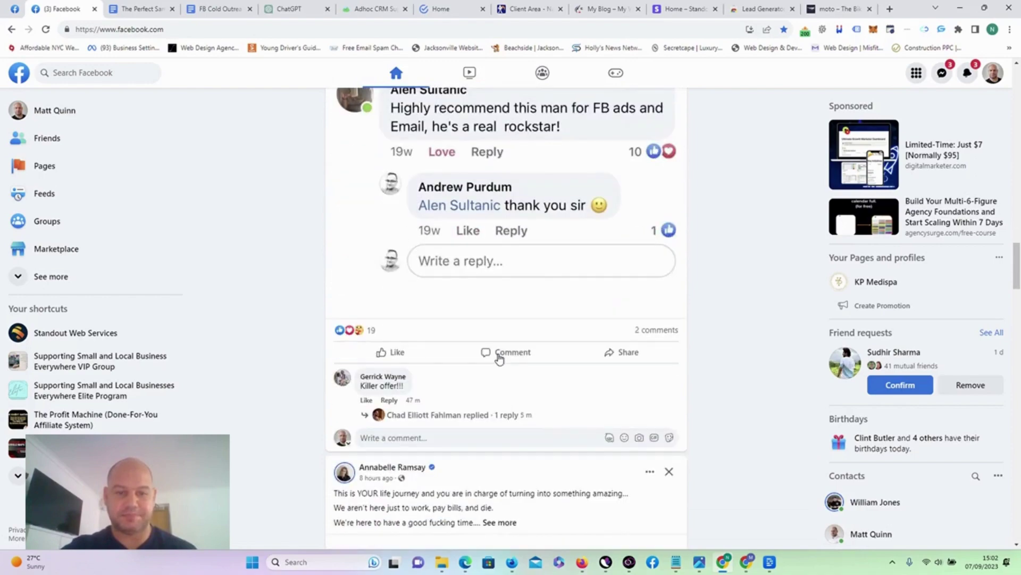
scroll(449, 411, "down", 15)
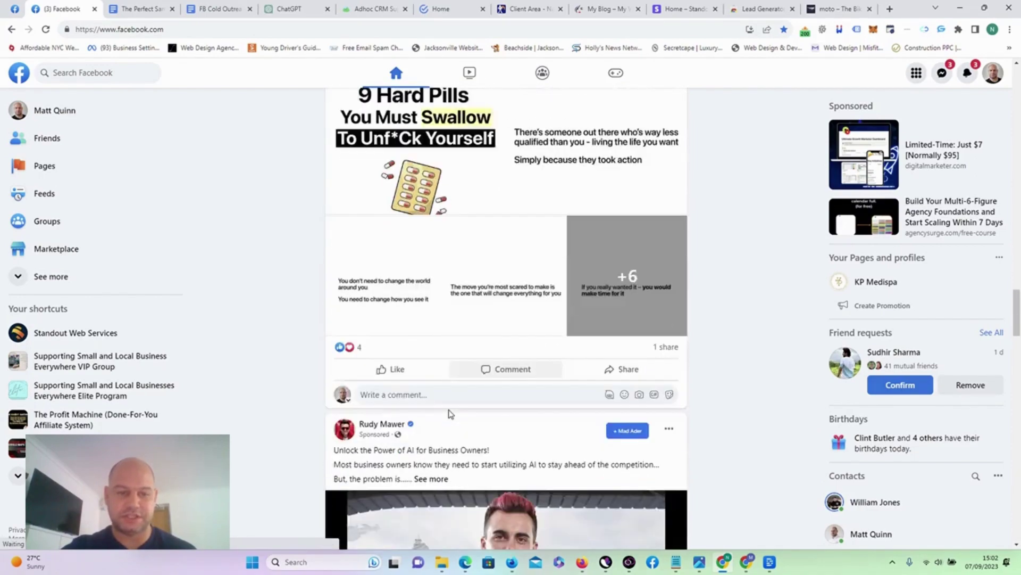
scroll(449, 413, "down", 12)
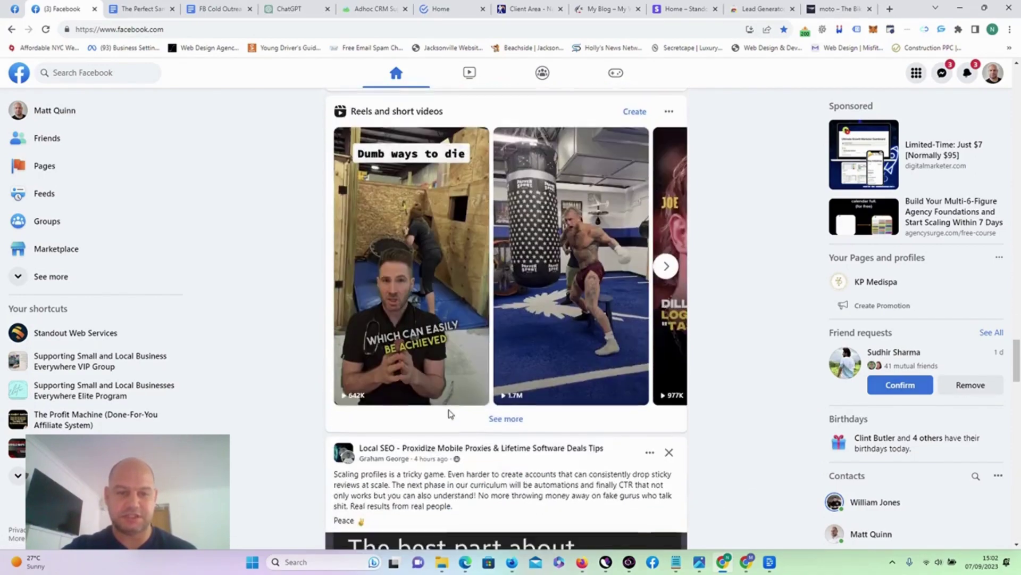
scroll(499, 356, "down", 5)
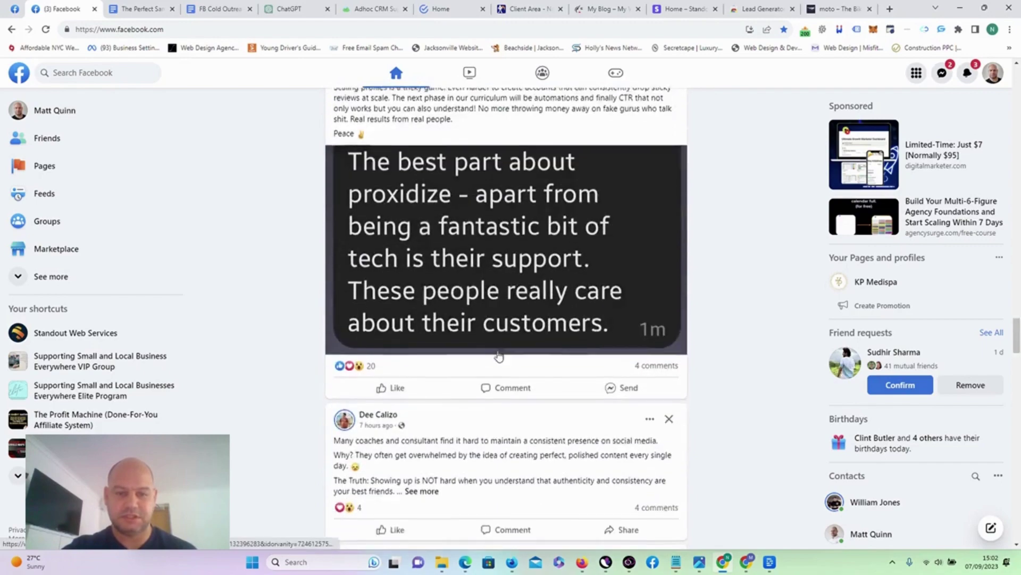
scroll(499, 357, "down", 11)
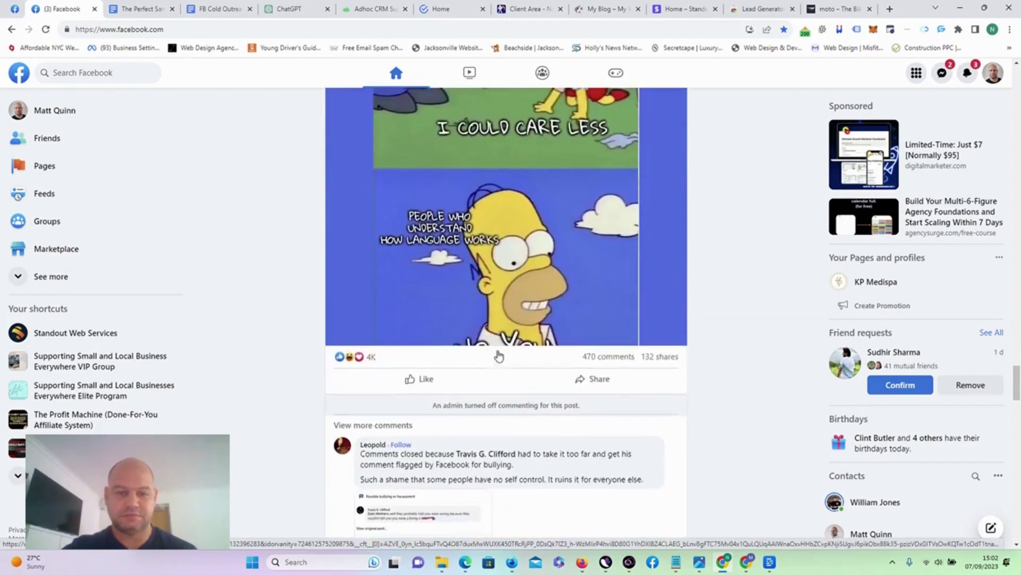
scroll(447, 236, "up", 8)
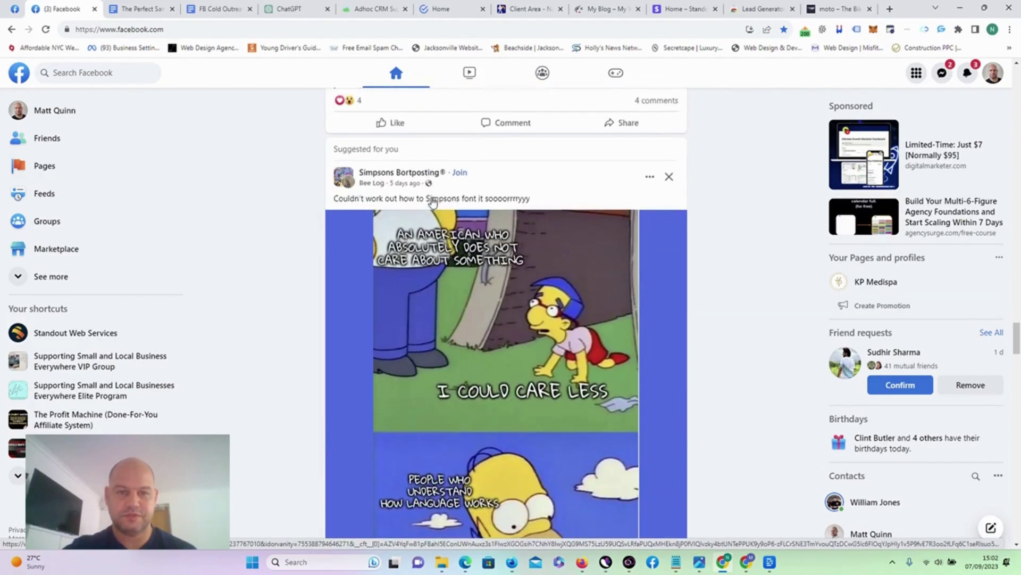
scroll(432, 201, "down", 3)
scroll(432, 201, "down", 7)
scroll(432, 201, "up", 3)
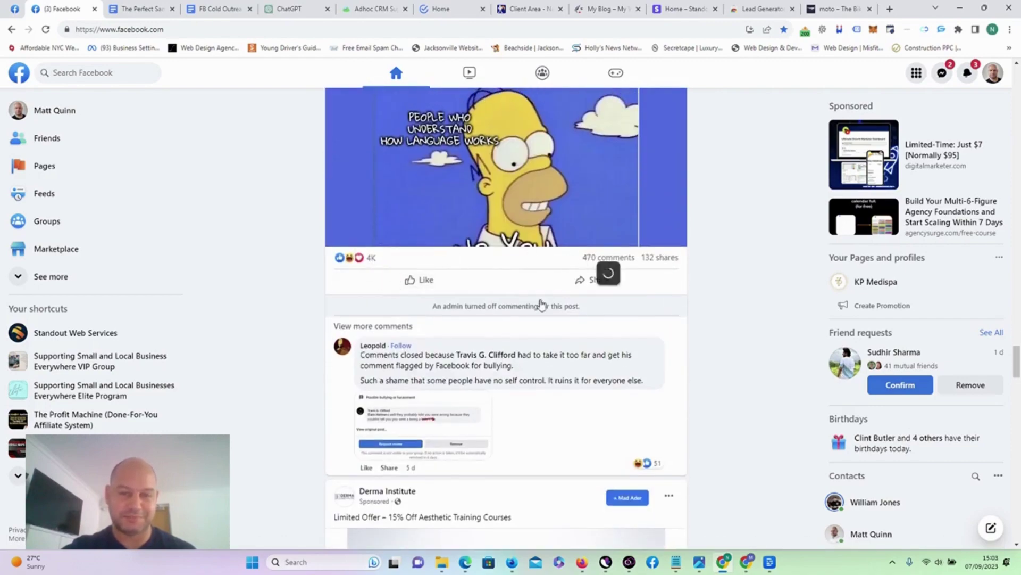
scroll(541, 303, "down", 4)
scroll(464, 338, "down", 7)
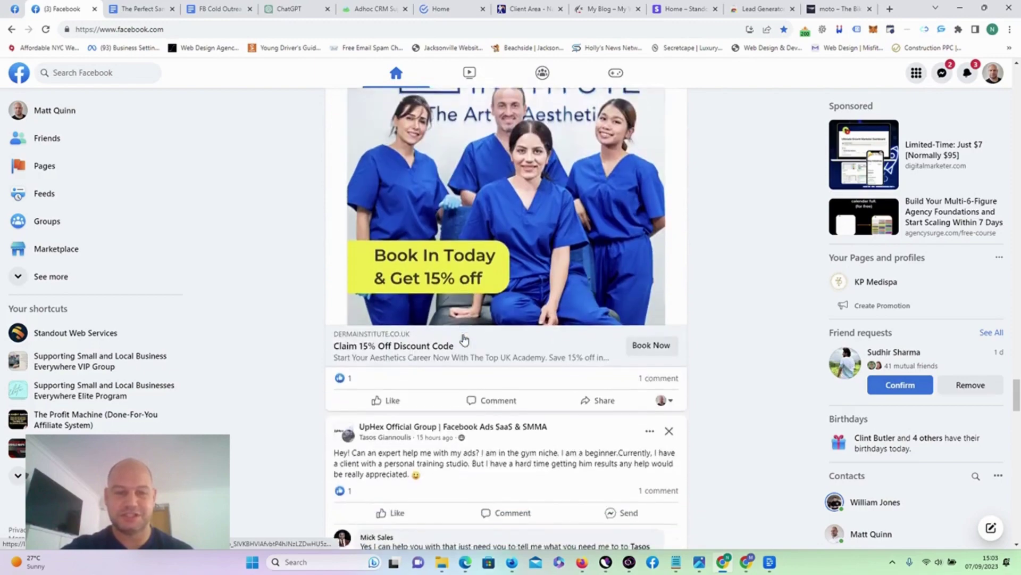
scroll(457, 332, "down", 11)
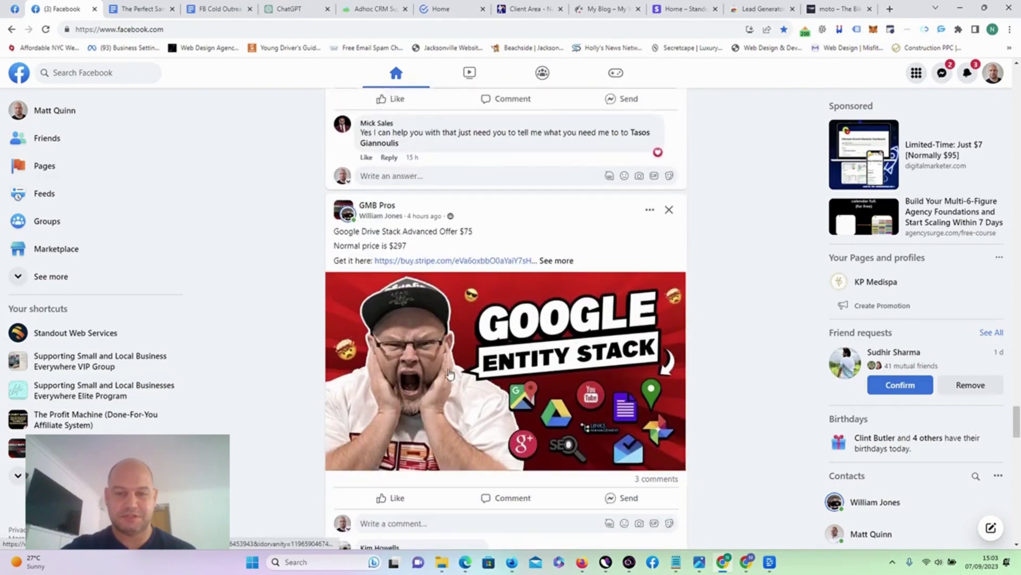
scroll(449, 373, "down", 7)
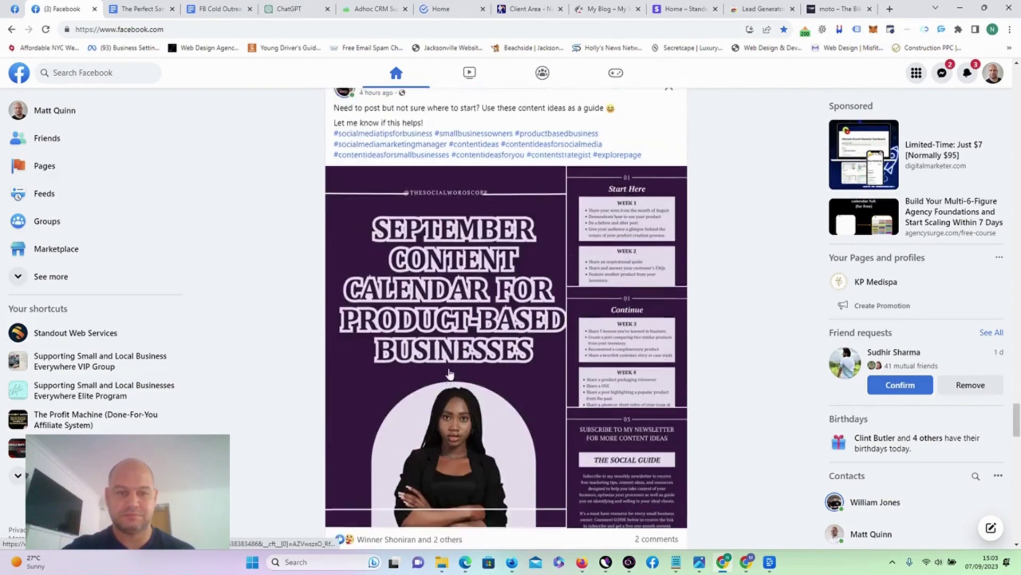
scroll(449, 364, "down", 3)
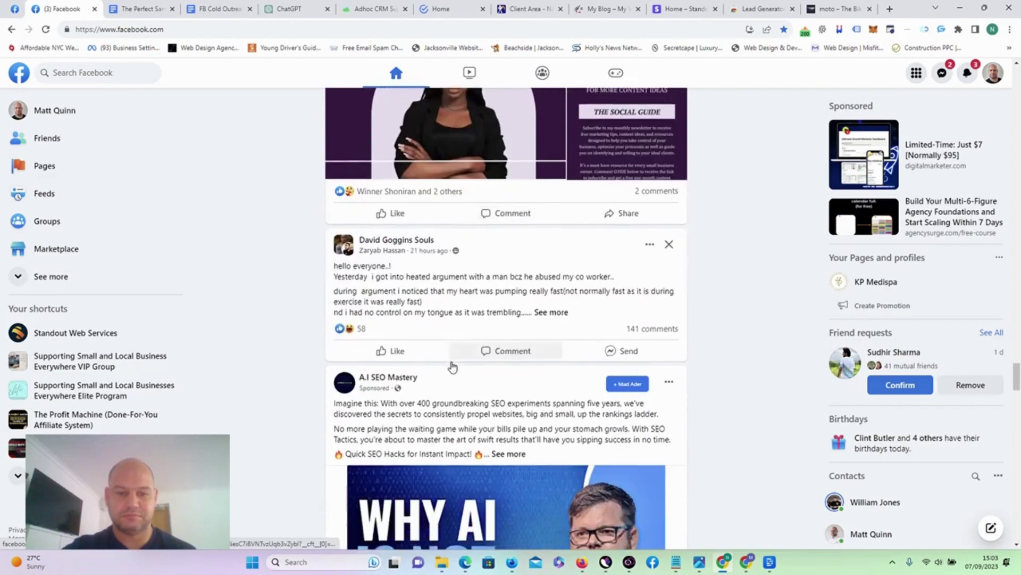
scroll(503, 334, "down", 5)
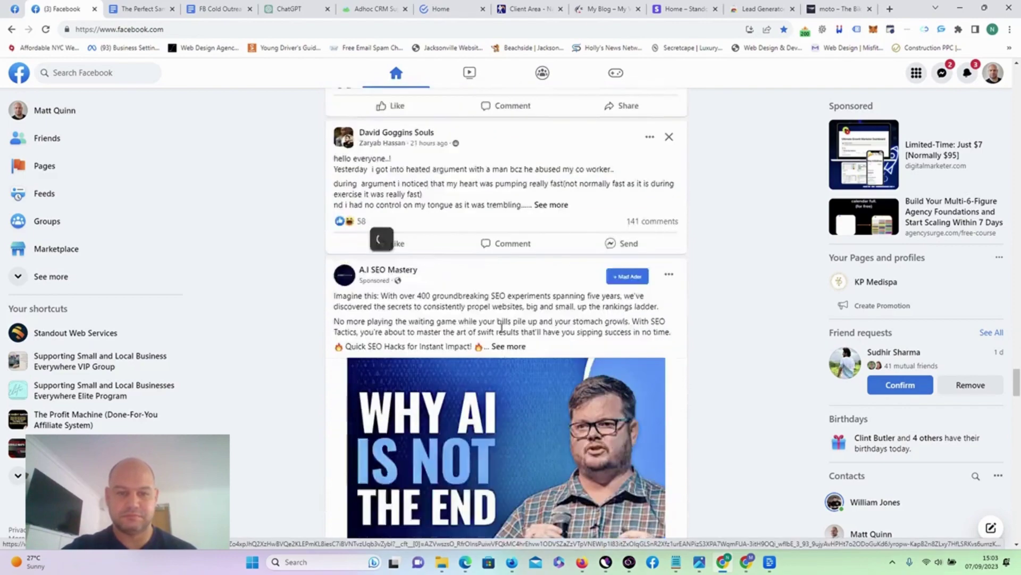
scroll(503, 334, "down", 10)
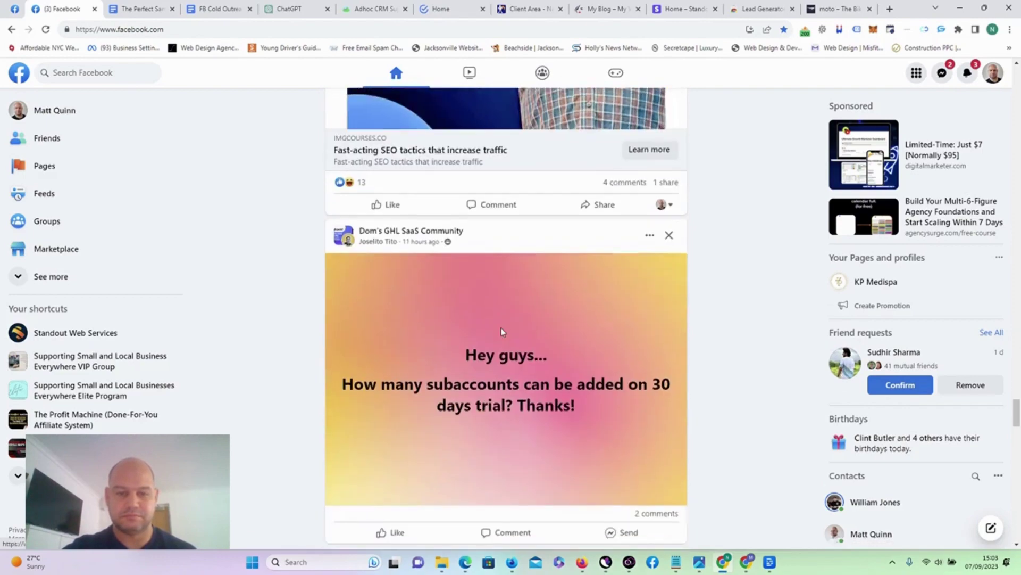
scroll(501, 327, "down", 12)
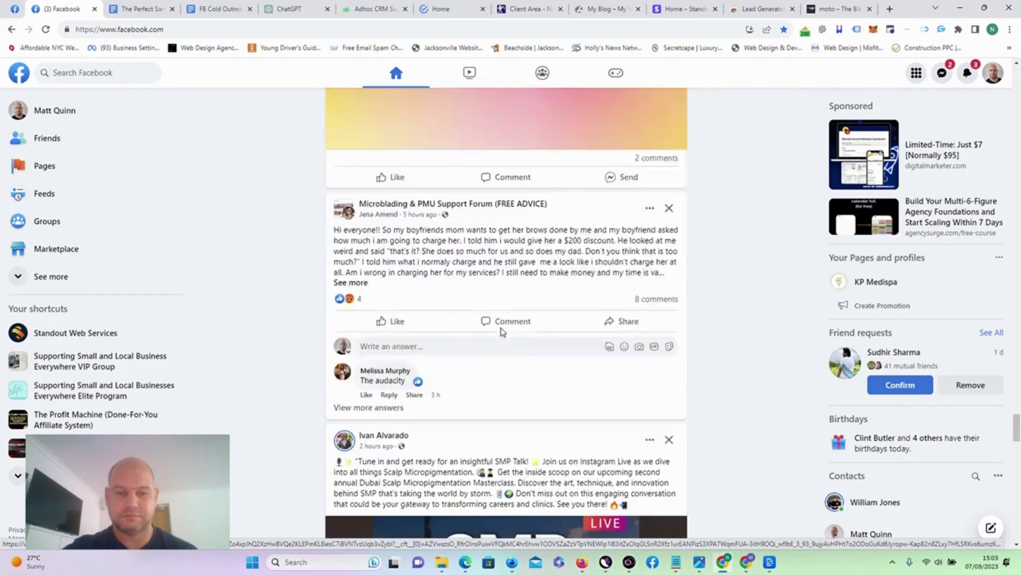
scroll(501, 331, "down", 10)
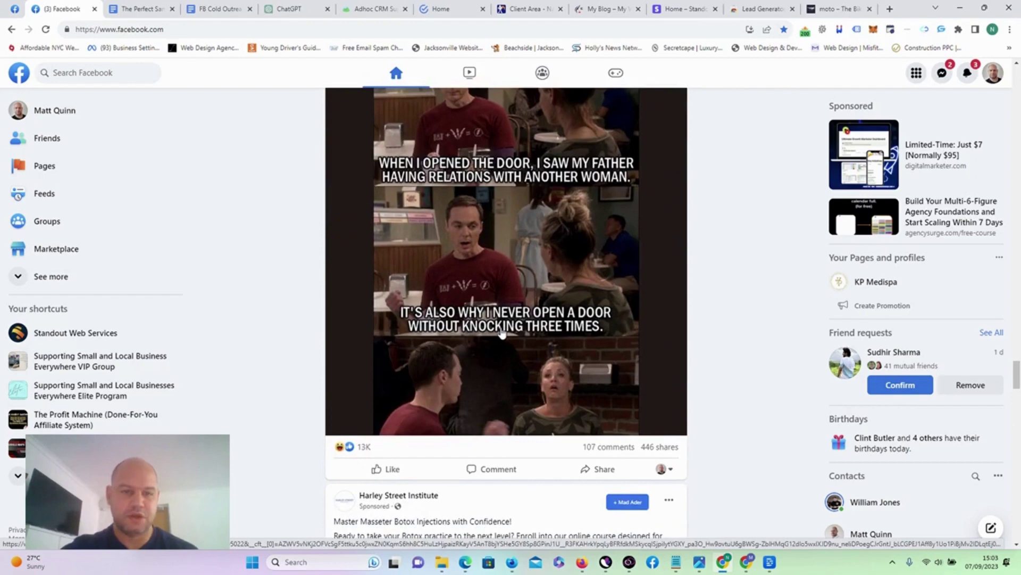
scroll(424, 261, "up", 4)
scroll(425, 262, "up", 1)
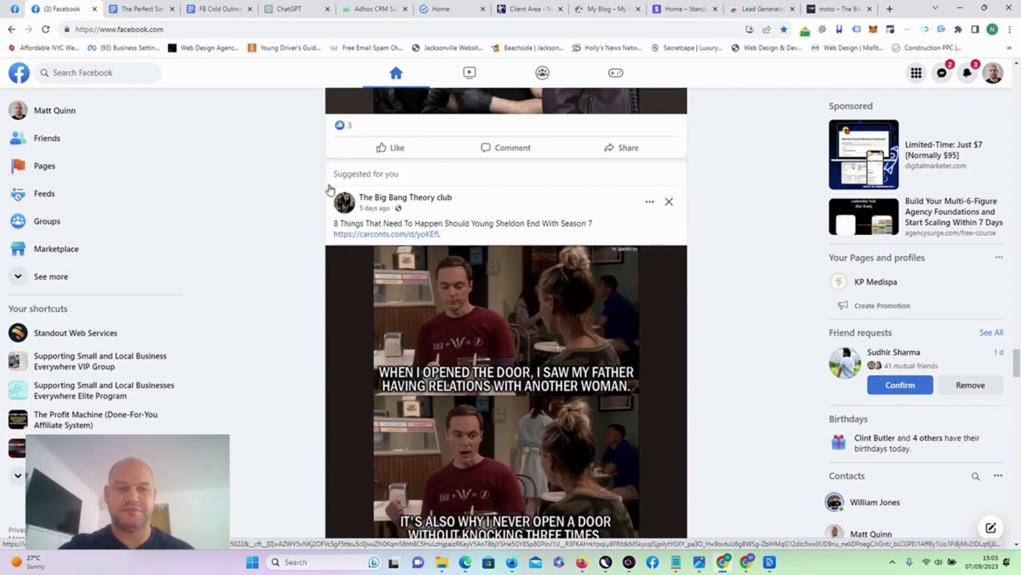
Search Facebook for the well-known online business entrepreneur by first name and open the matching profile.
left_click(139, 76)
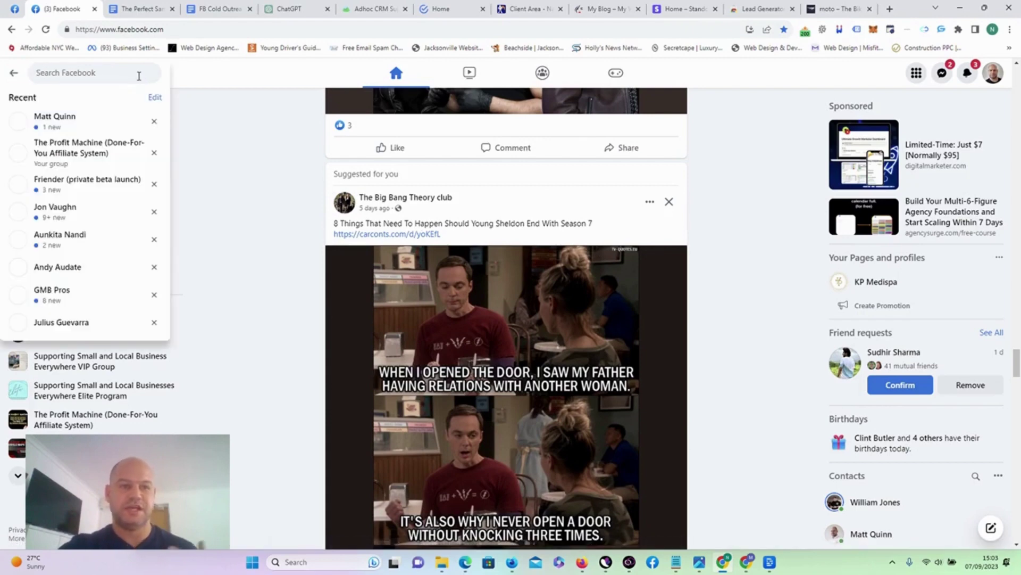
type("tann")
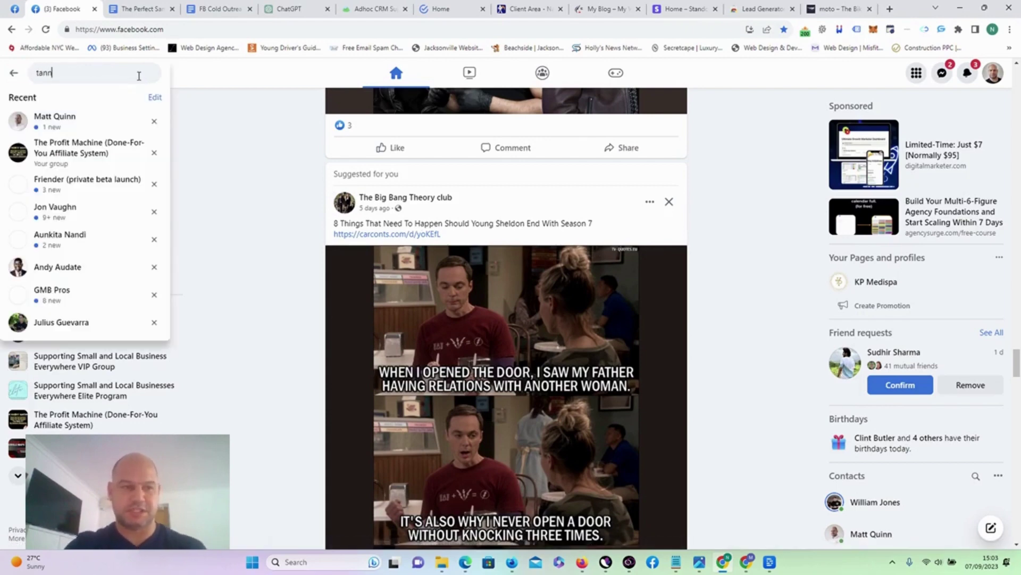
type("er")
left_click(85, 102)
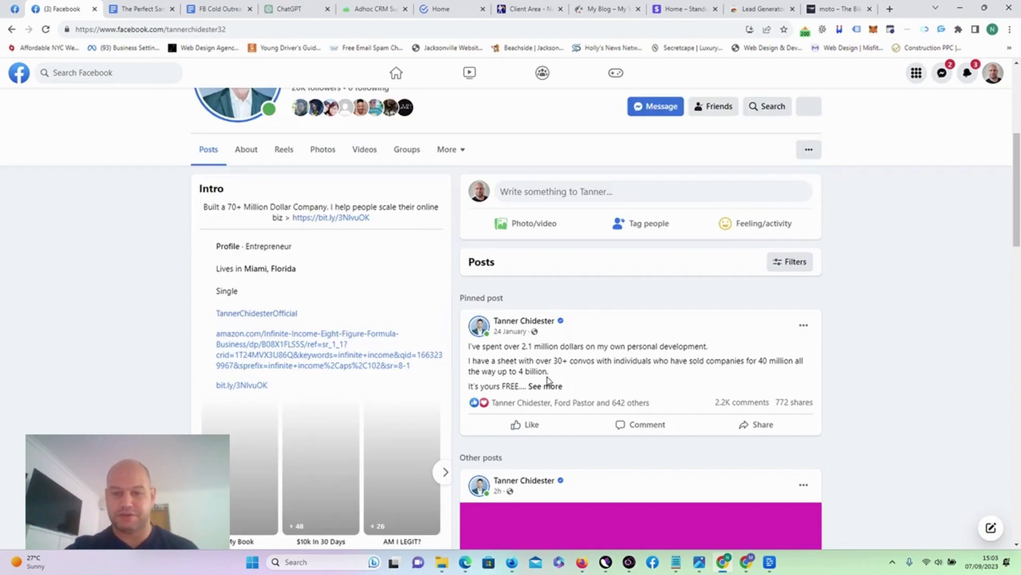
Look through the entrepreneur's profile posts for ones with plenty of reactions and comments to target.
scroll(772, 362, "down", 1)
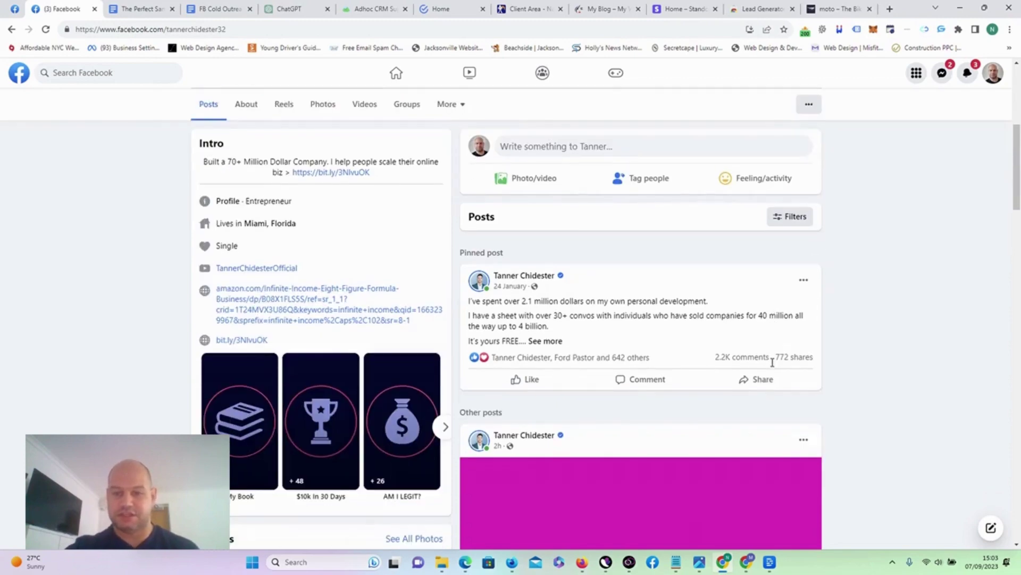
scroll(772, 363, "down", 7)
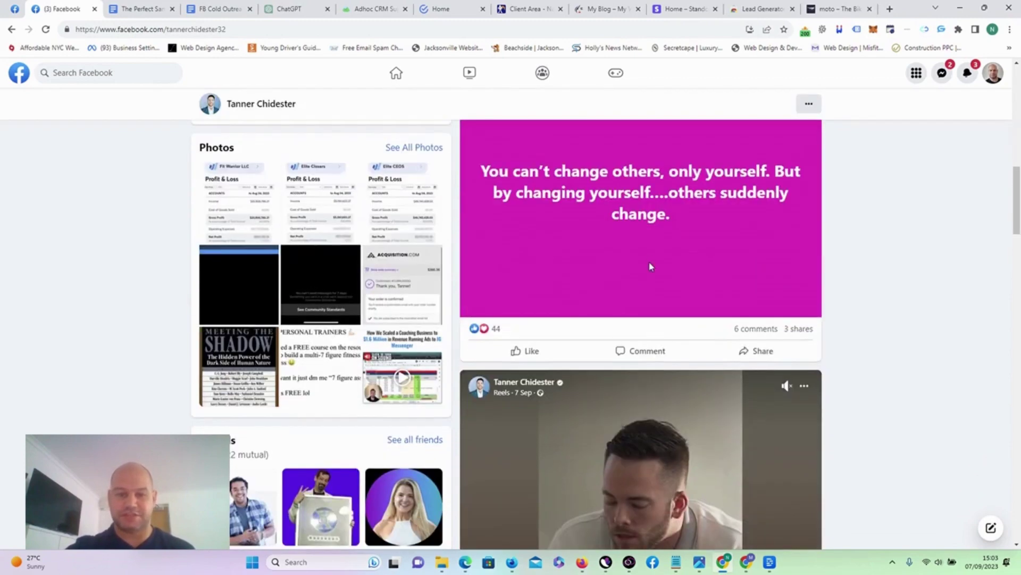
scroll(650, 266, "up", 5)
scroll(652, 266, "up", 2)
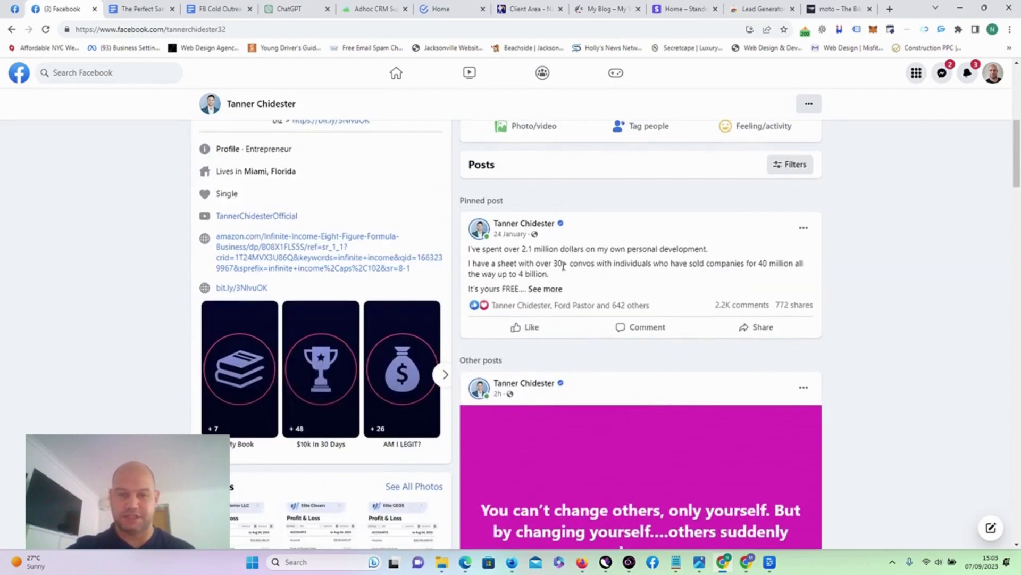
scroll(597, 341, "down", 1)
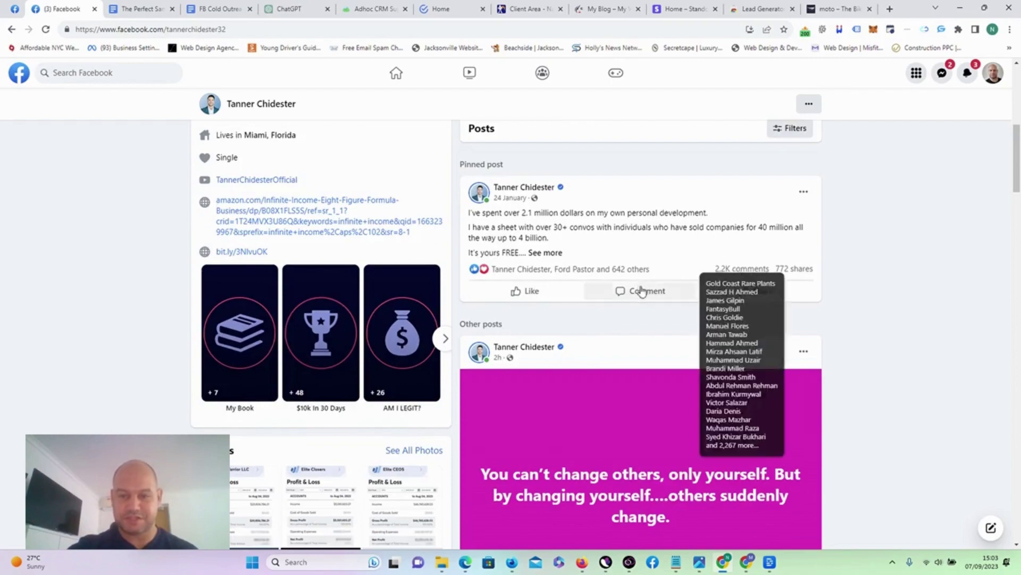
scroll(641, 292, "down", 14)
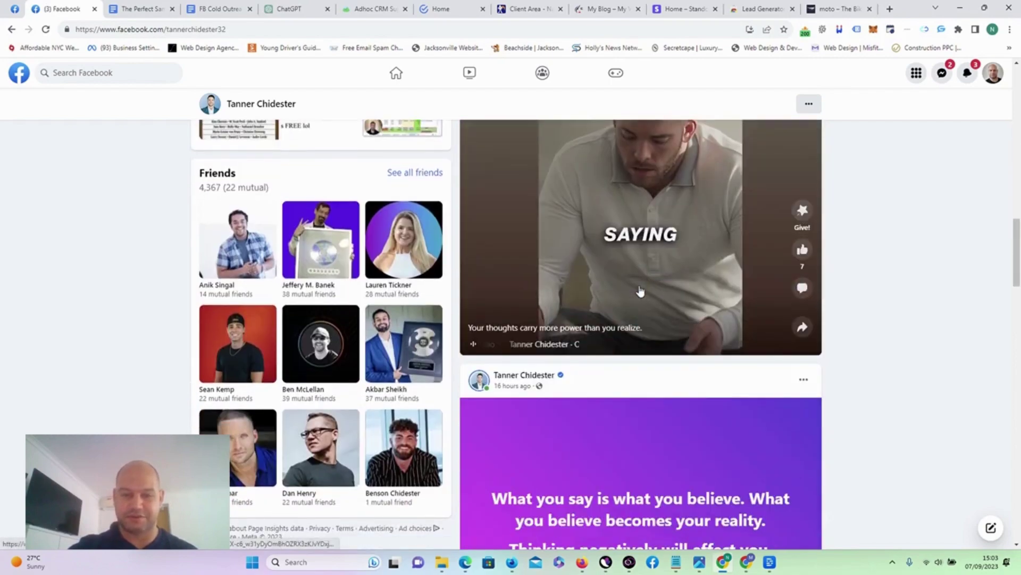
scroll(640, 292, "down", 4)
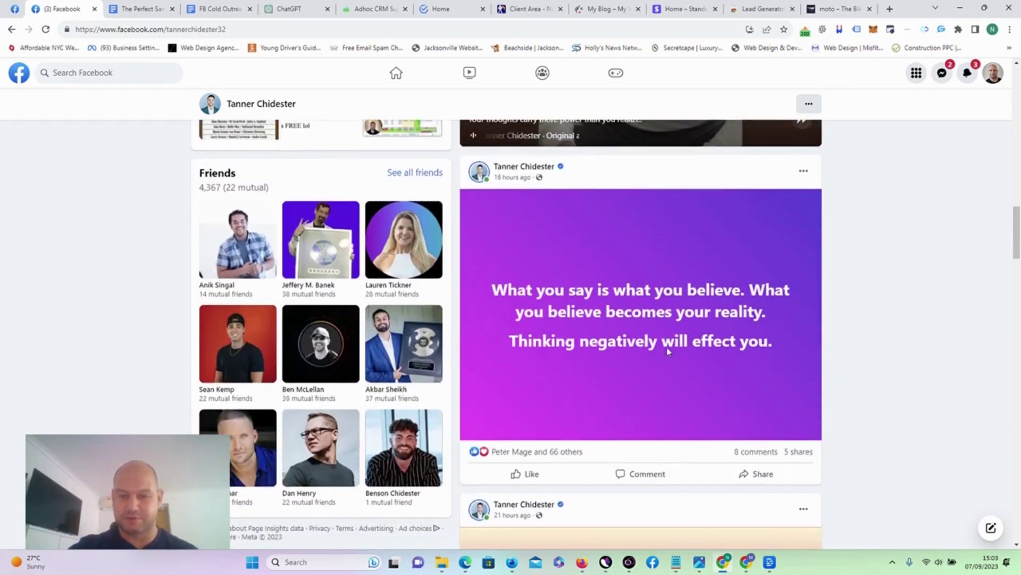
scroll(716, 318, "down", 2)
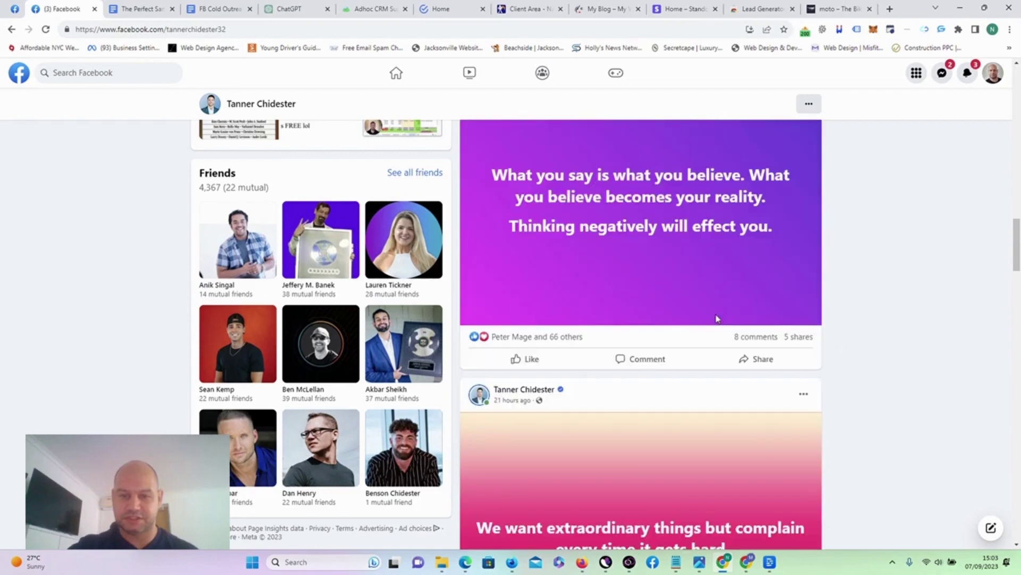
scroll(606, 420, "down", 7)
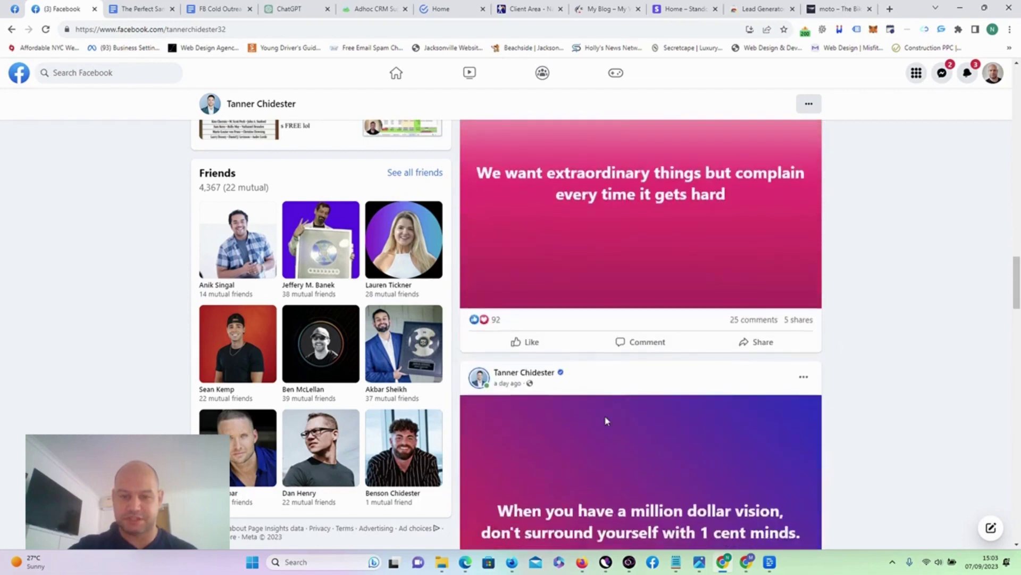
scroll(607, 420, "down", 8)
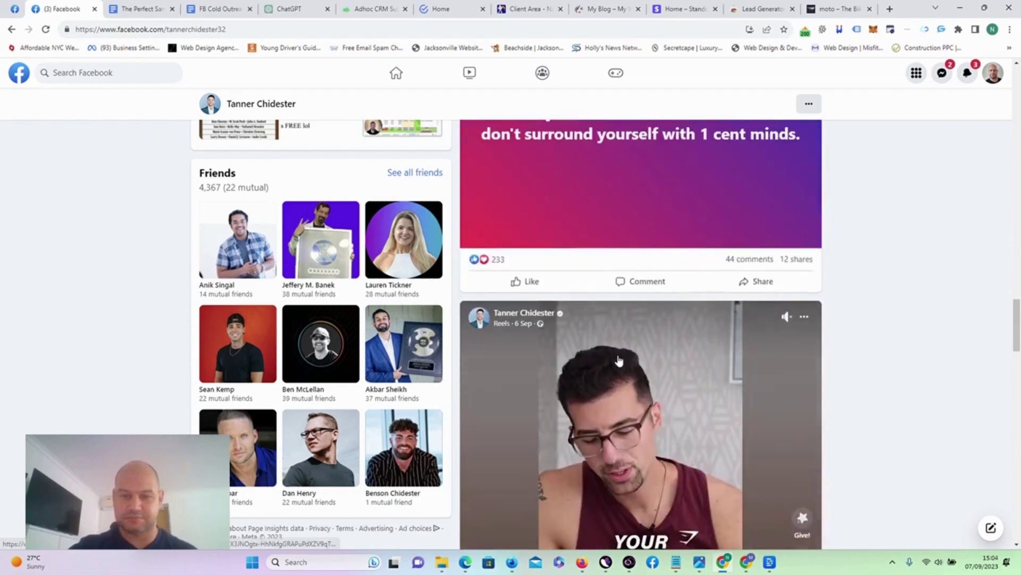
scroll(619, 361, "down", 4)
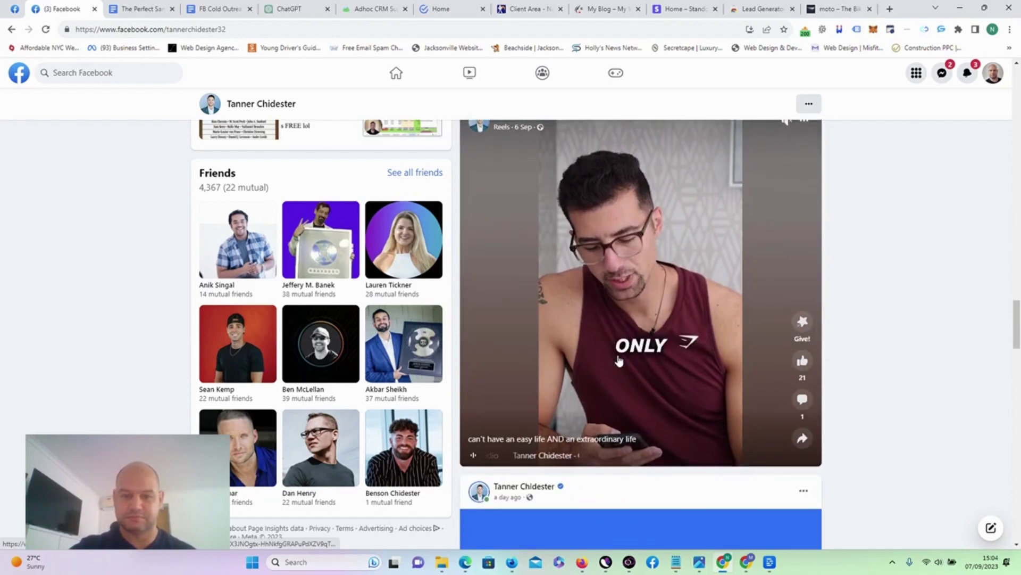
scroll(618, 360, "down", 1)
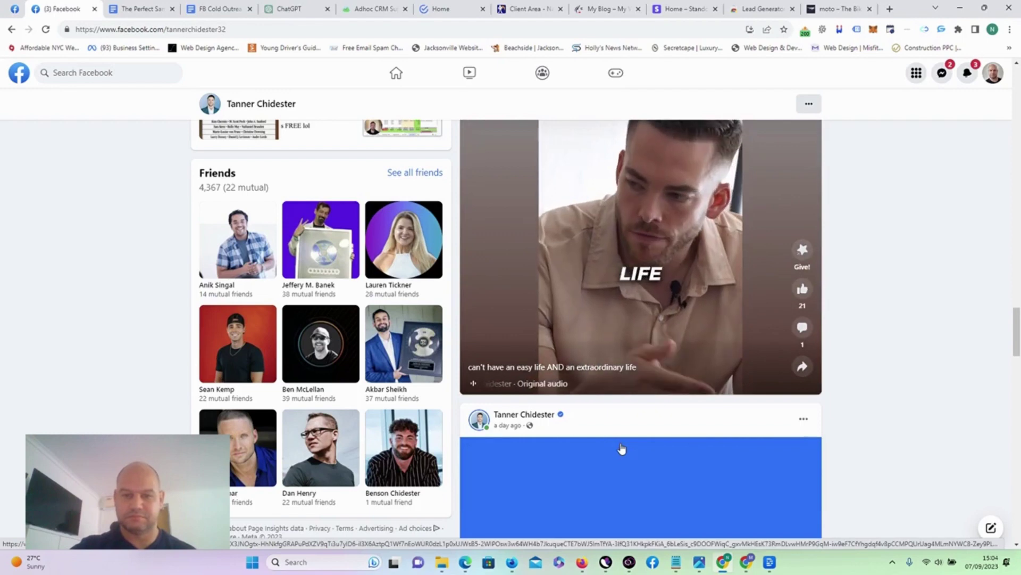
right_click(621, 442)
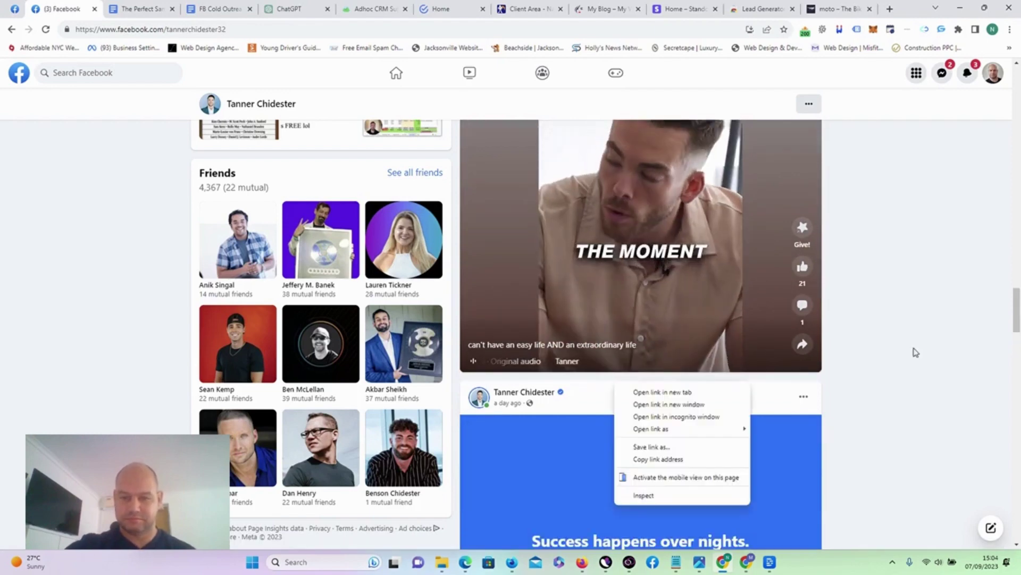
left_click(878, 433)
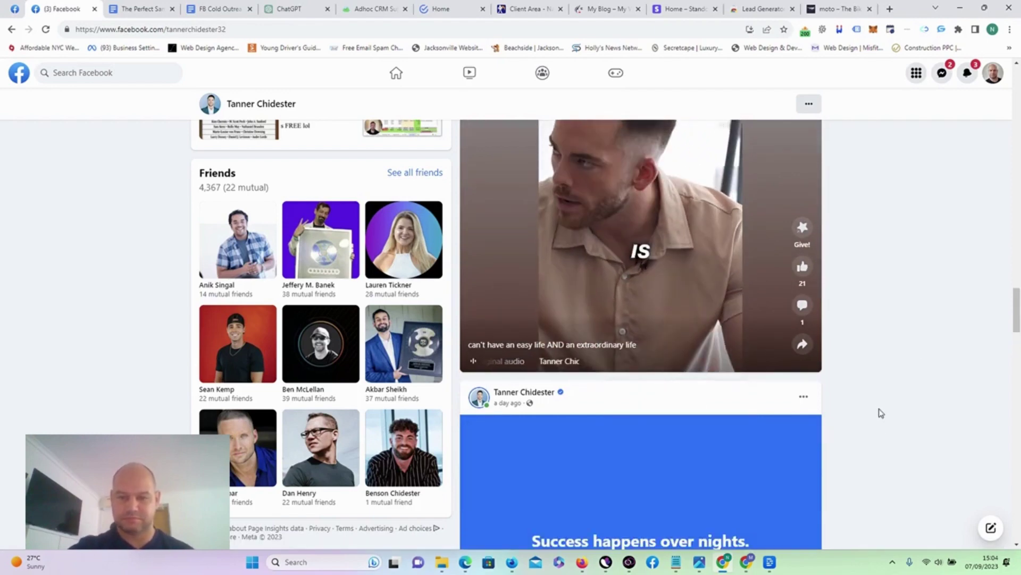
scroll(751, 343, "up", 1)
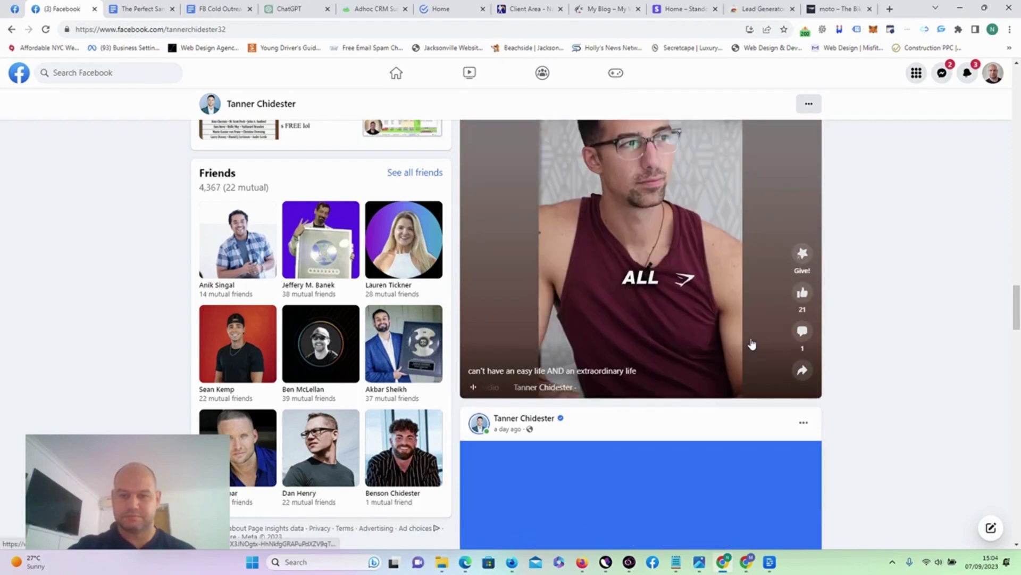
scroll(752, 343, "up", 5)
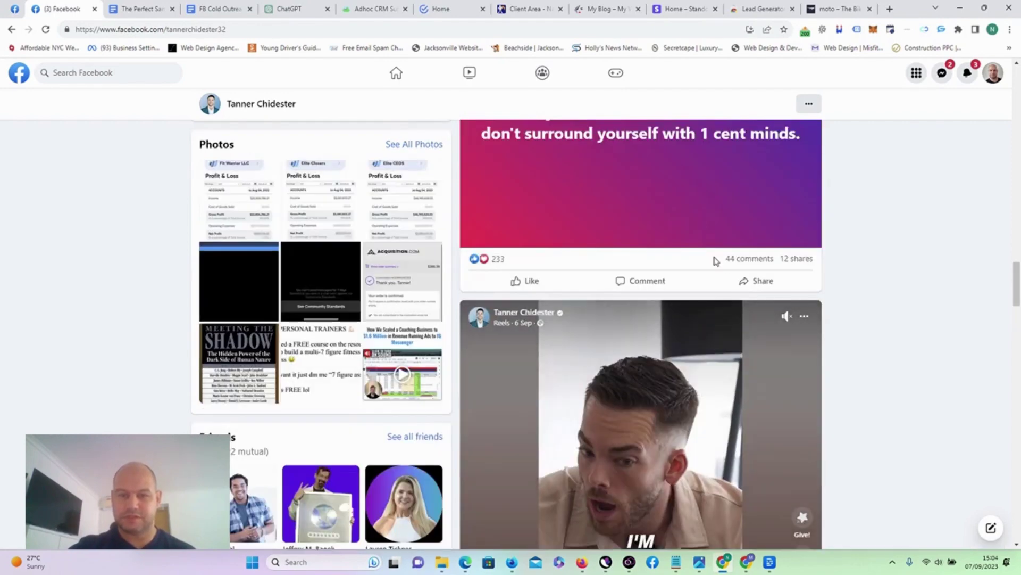
Open the Lead Generator Pro form for the "When you have a million dollar vision" post, review its lookup settings, and close it.
scroll(699, 267, "up", 2)
scroll(601, 309, "up", 2)
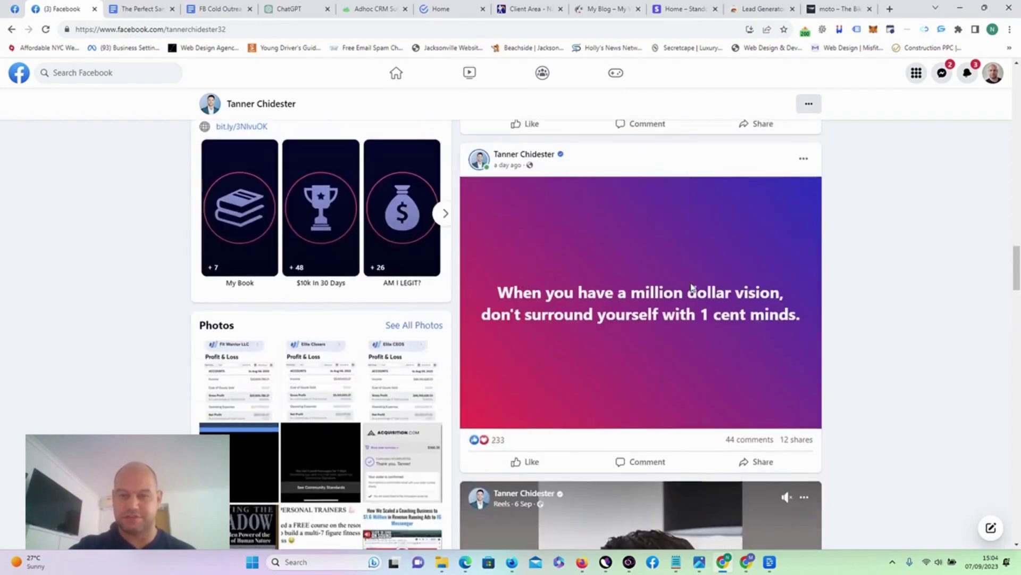
left_click(805, 160)
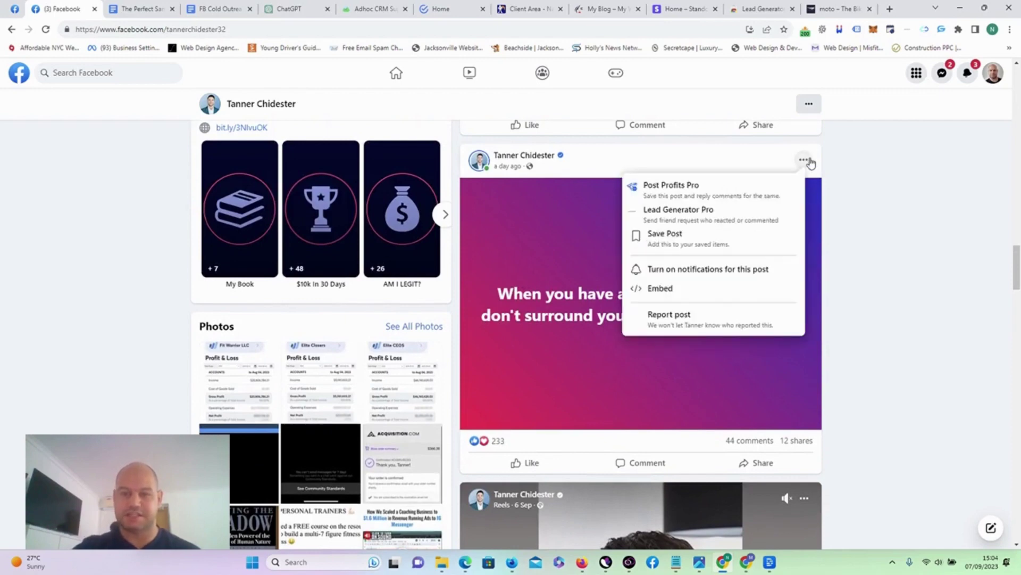
left_click(701, 219)
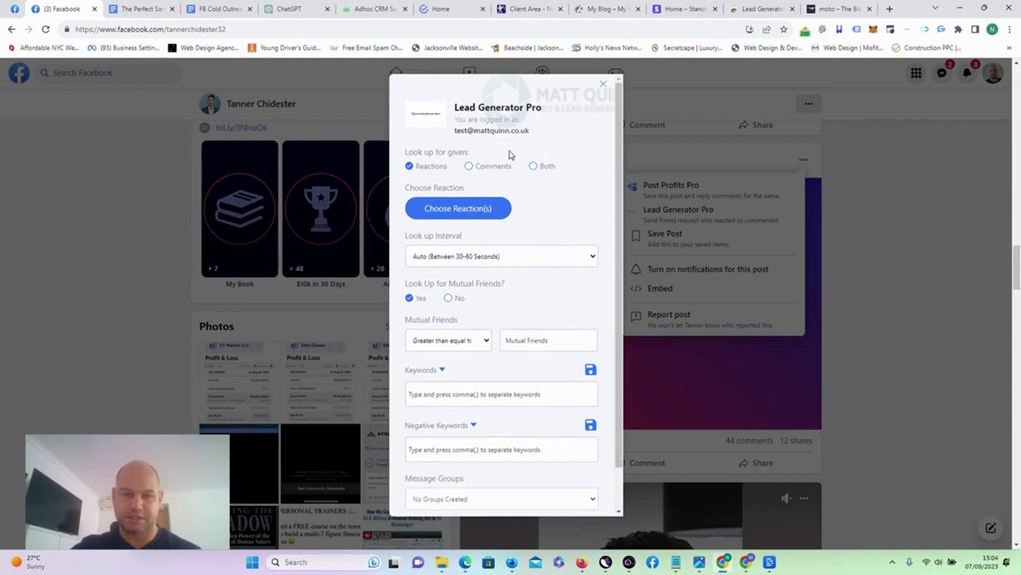
scroll(494, 287, "down", 3)
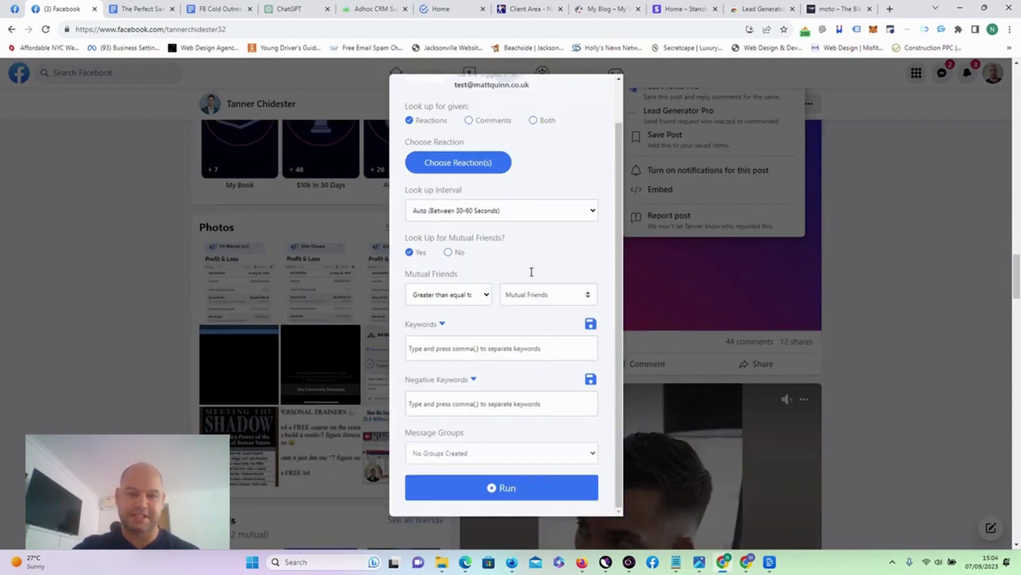
scroll(530, 263, "up", 1)
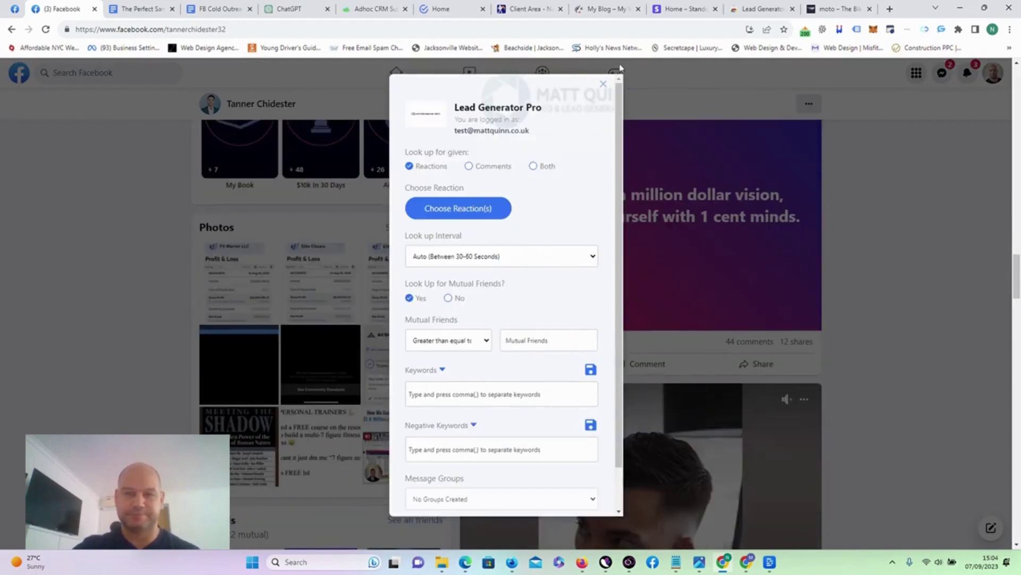
left_click(604, 85)
Return to the profile header, open the entrepreneur's followers list, and switch it to all of their friends.
scroll(550, 163, "up", 7)
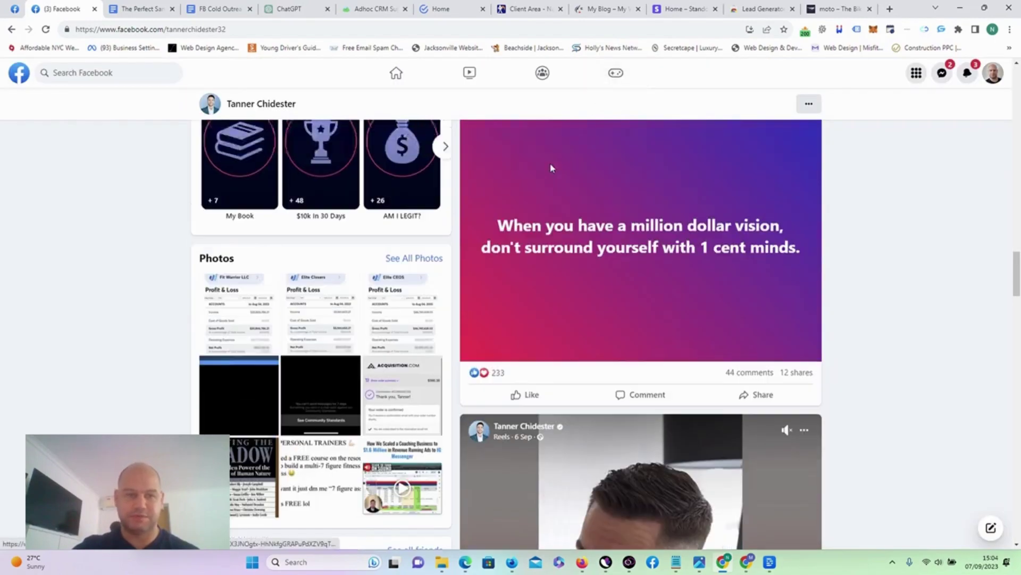
scroll(551, 168, "up", 10)
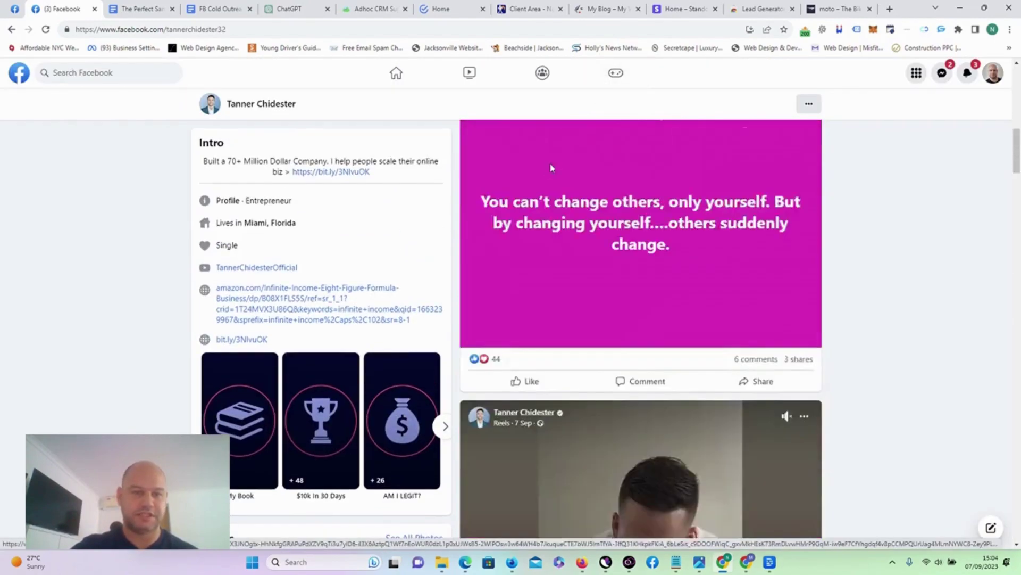
scroll(519, 394, "down", 2)
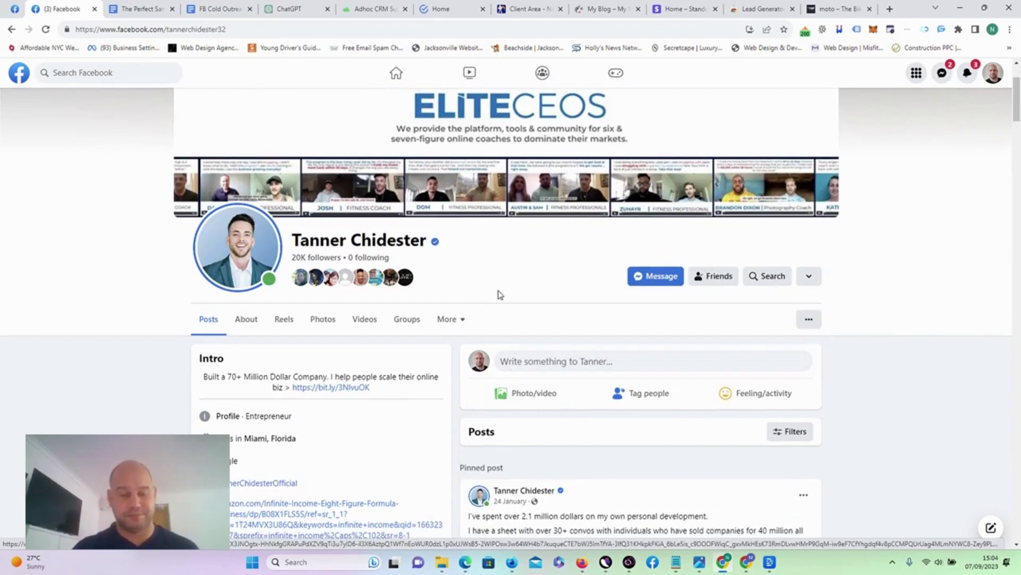
scroll(500, 294, "down", 1)
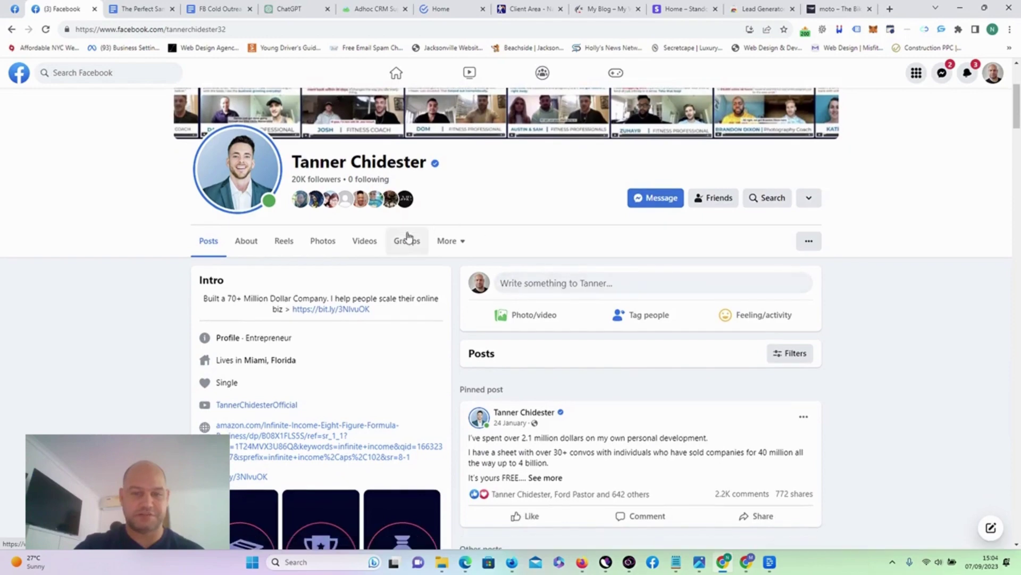
left_click(327, 180)
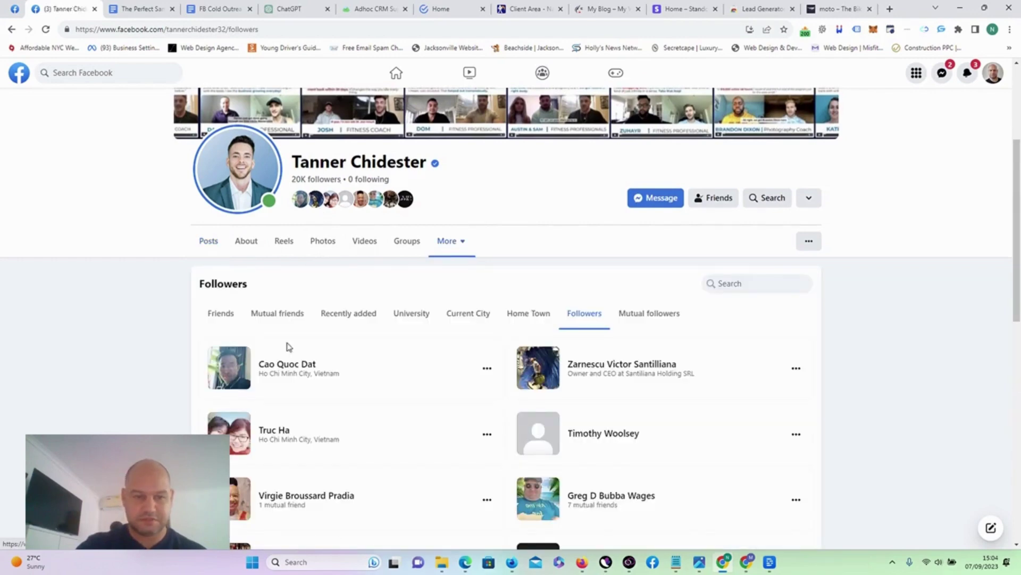
left_click(220, 313)
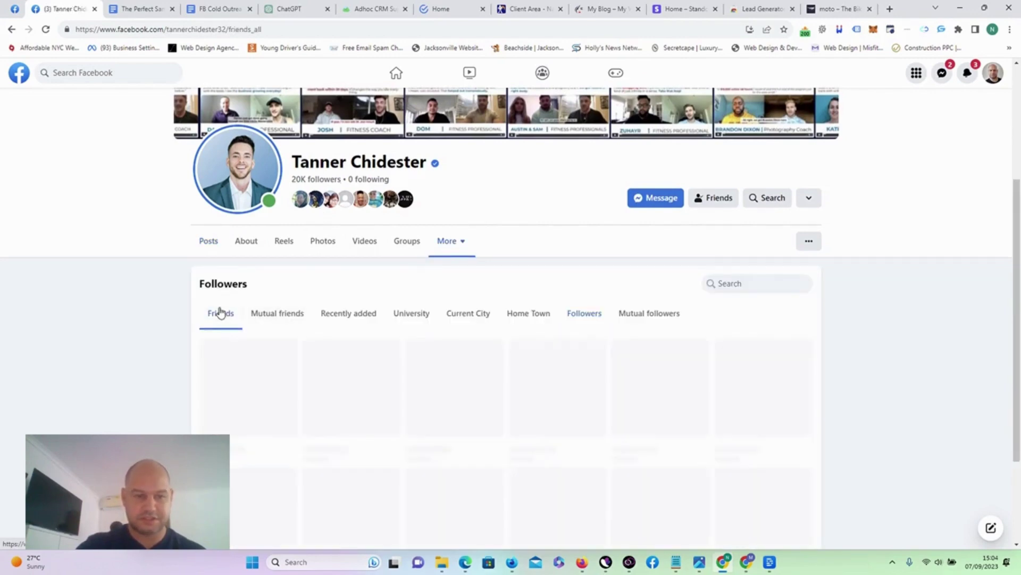
scroll(610, 395, "down", 3)
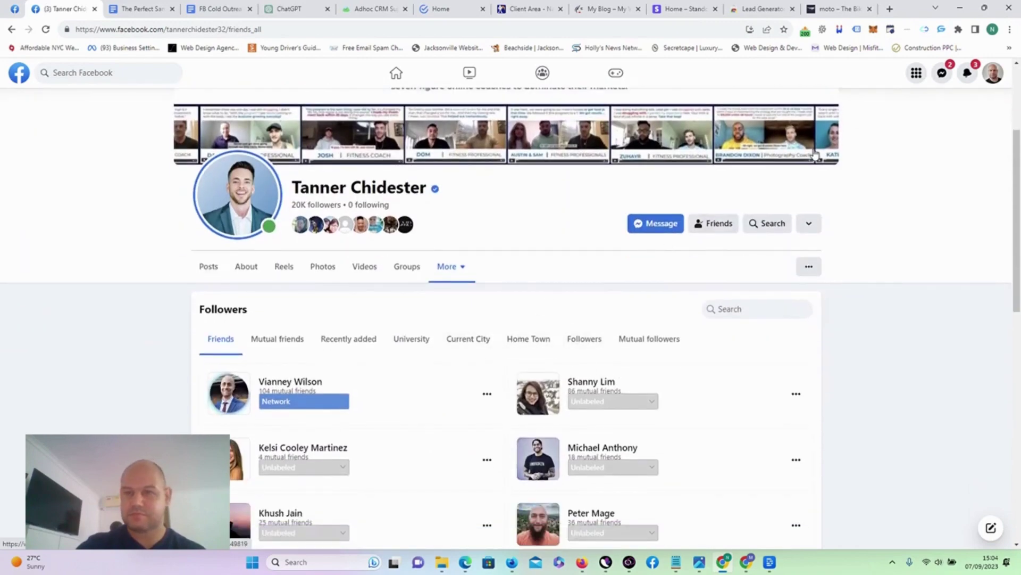
scroll(820, 156, "down", 1)
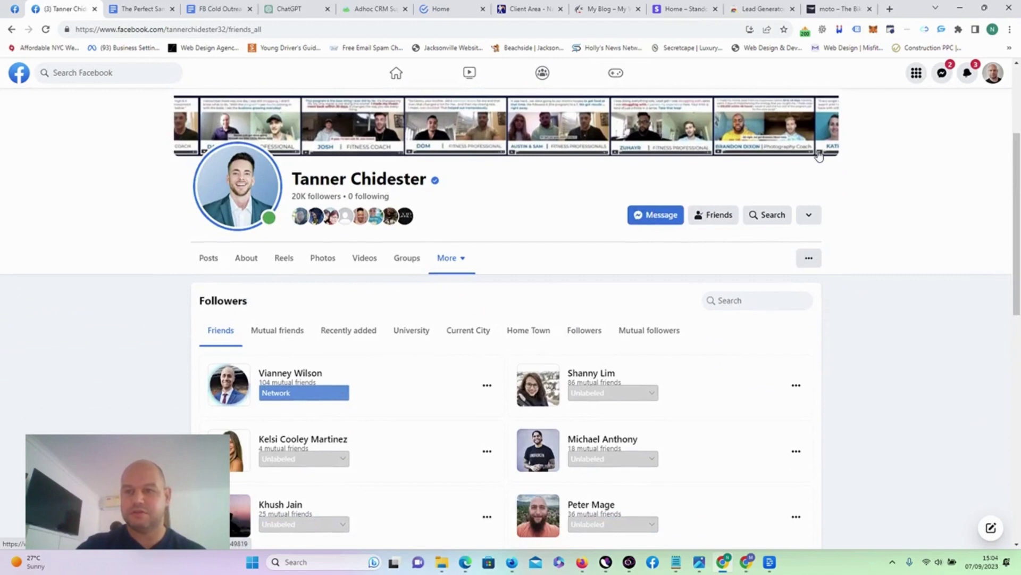
Open the Lead Generator Pro extension on the friends list and review its request limit, keyword and mutual friend settings.
scroll(819, 157, "down", 1)
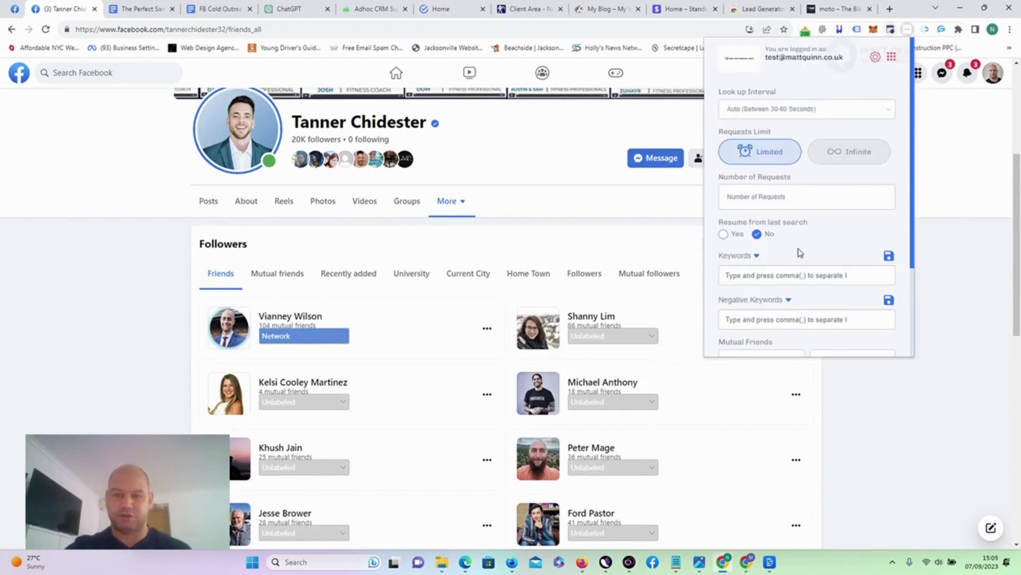
scroll(798, 253, "down", 3)
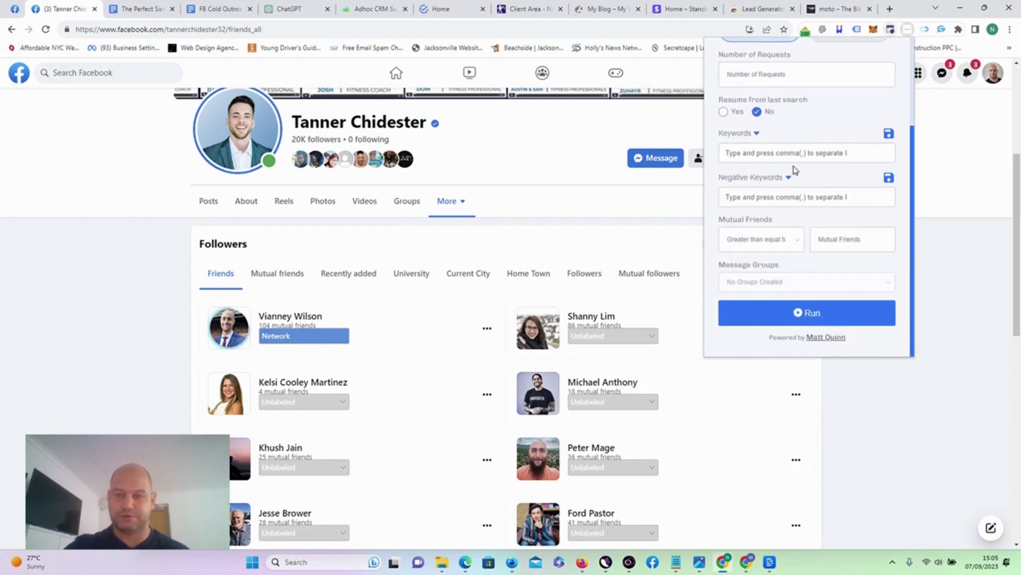
scroll(795, 170, "up", 3)
scroll(795, 269, "down", 3)
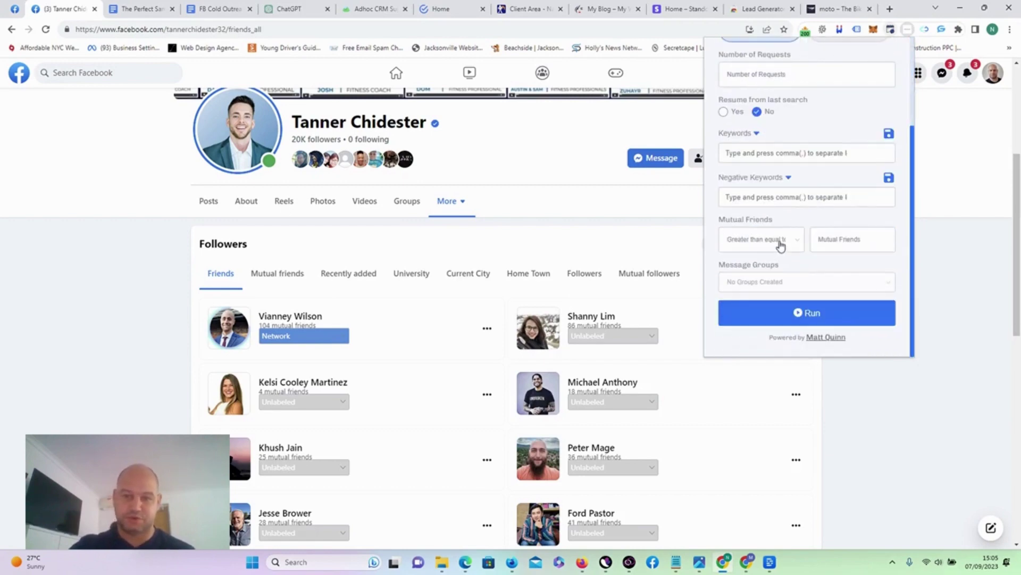
Set the mutual friends filter to greater than or equal to 2.
left_click(780, 244)
left_click(781, 245)
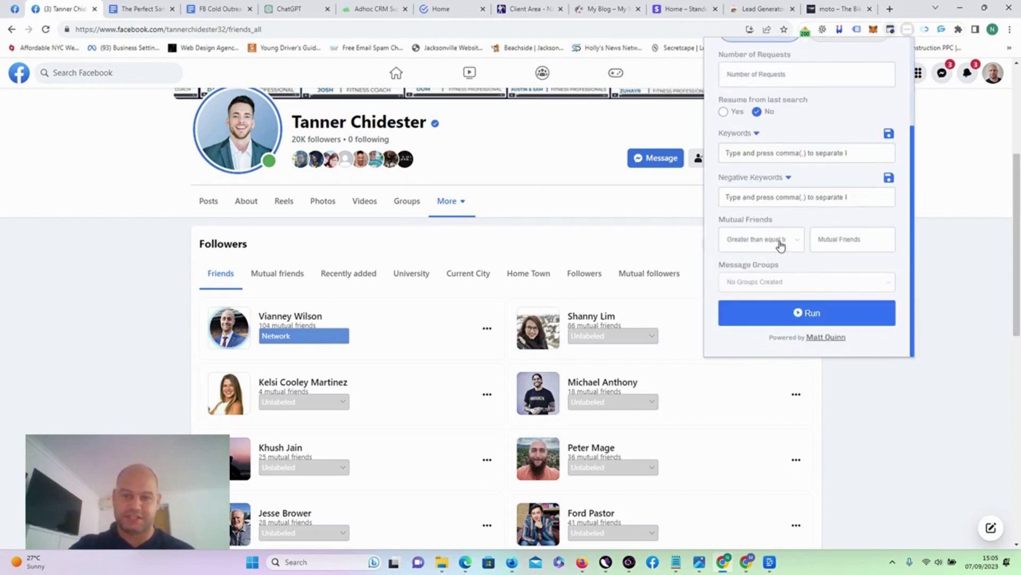
left_click(829, 239)
type("2")
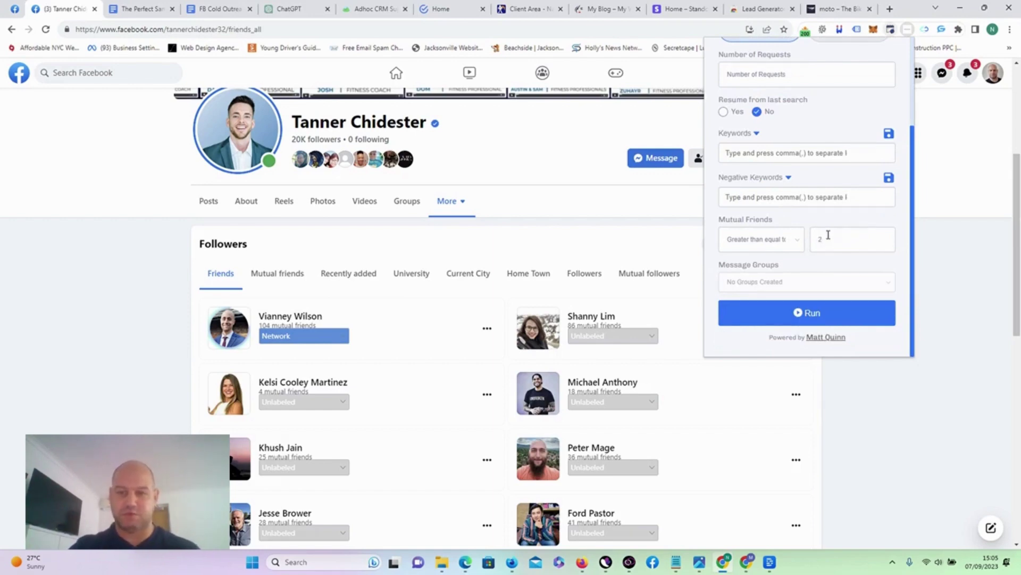
Keep the look up interval on Auto (Between 30-60 Seconds) and set the number of requests to 50.
scroll(822, 213, "up", 3)
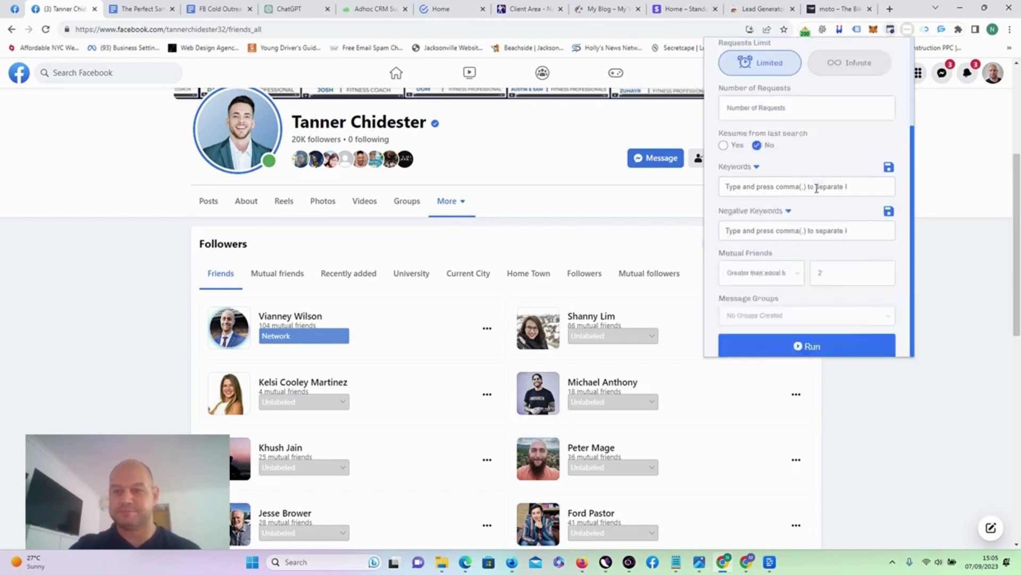
left_click(799, 112)
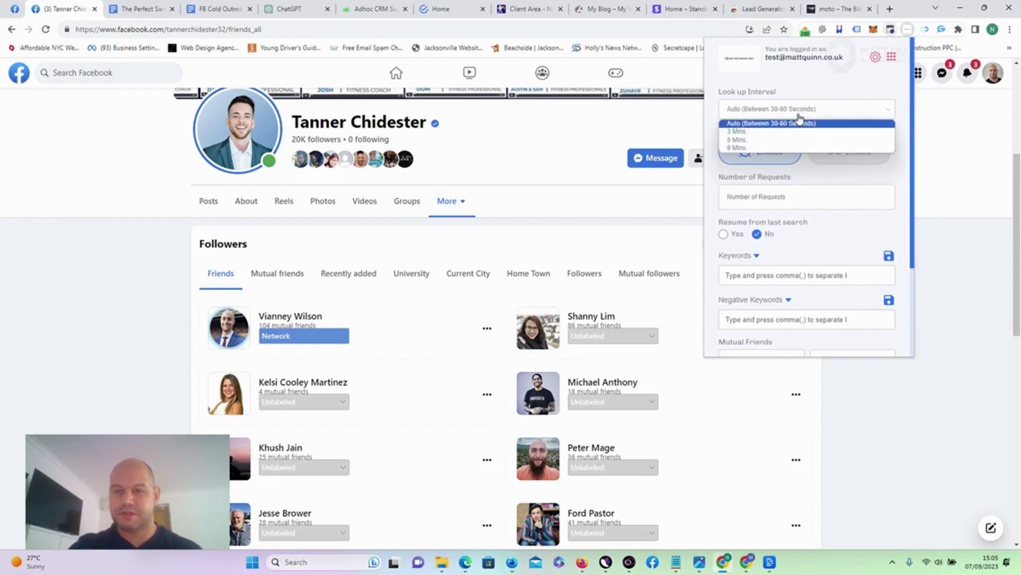
left_click(800, 112)
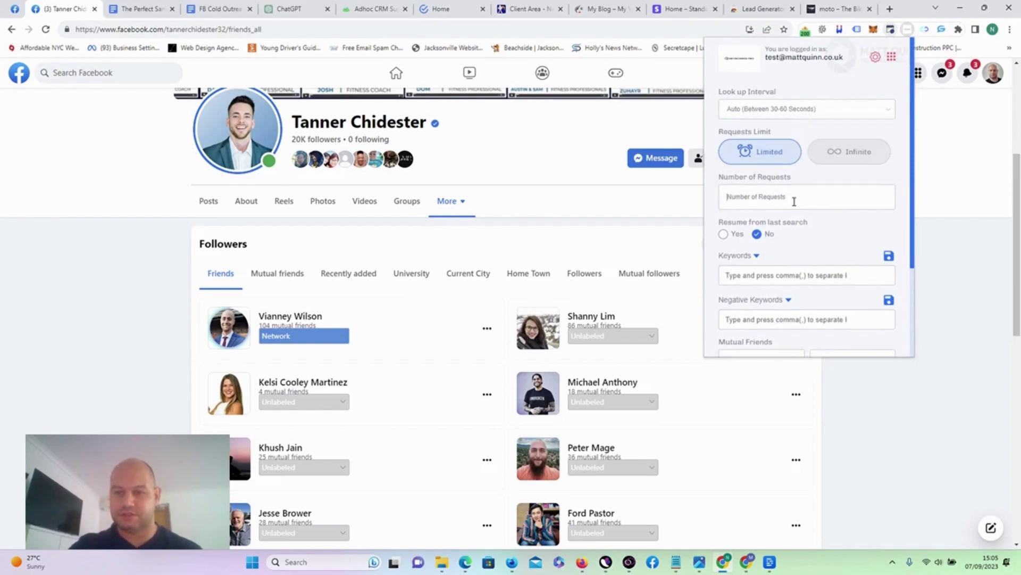
type("50")
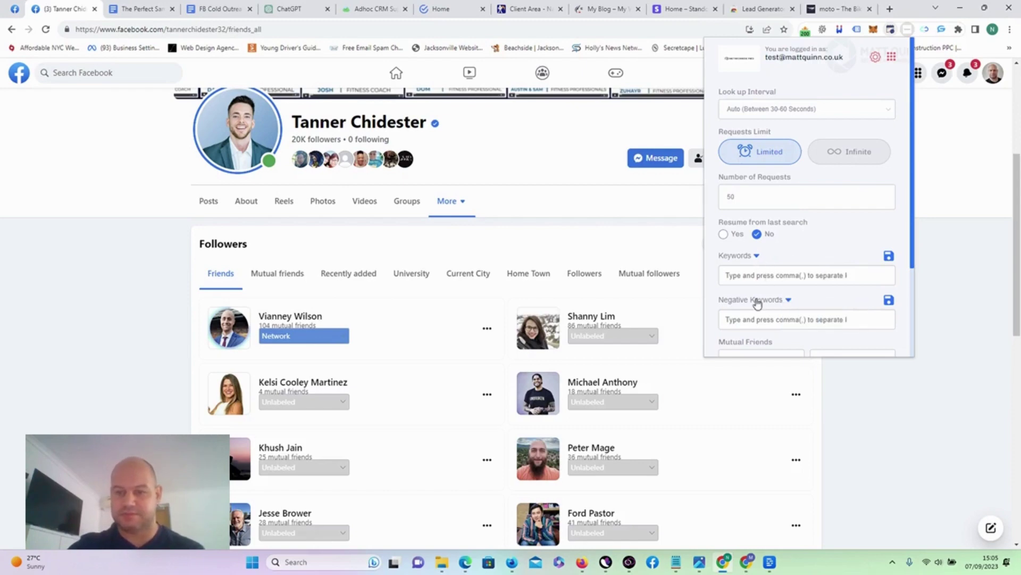
Try to run the friend requests, dismiss the extension's alert, and reload the friends list page.
scroll(759, 312, "down", 3)
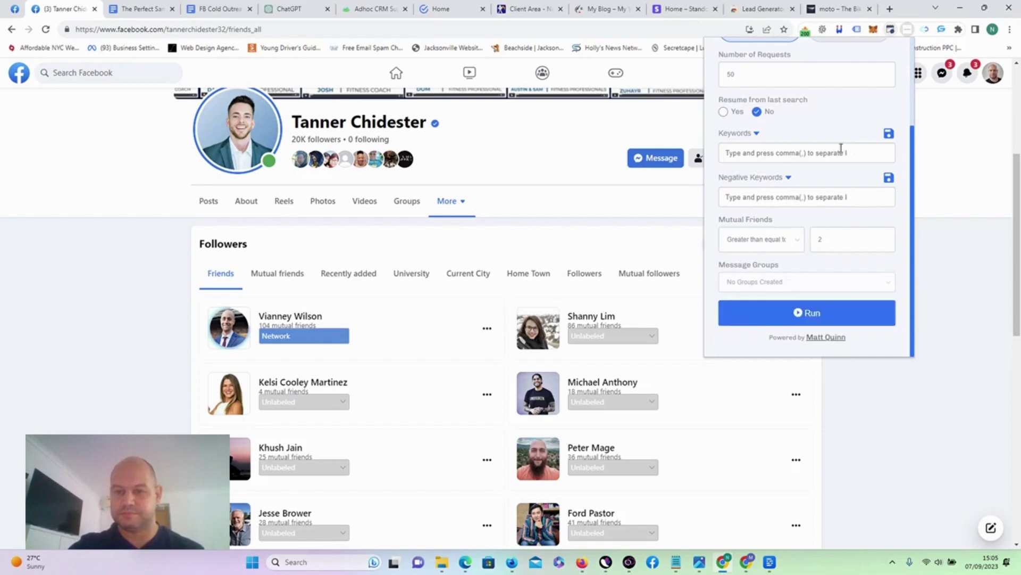
left_click(783, 311)
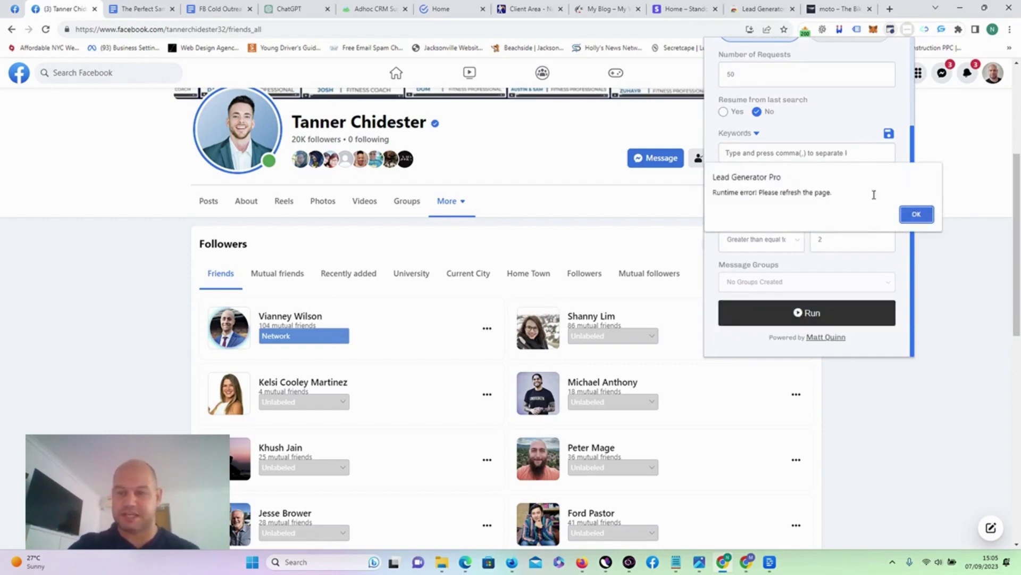
left_click(924, 212)
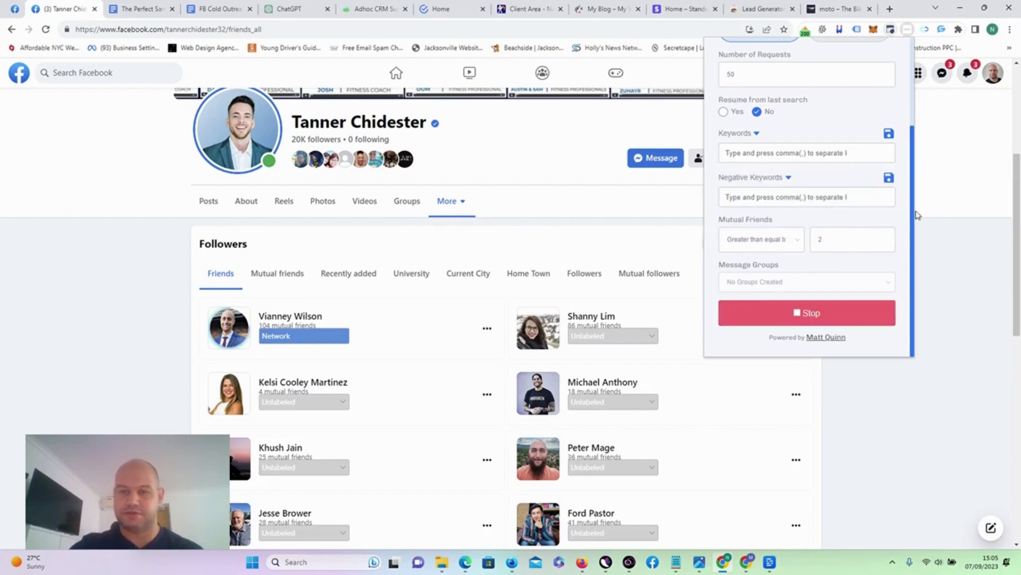
left_click(529, 141)
left_click(47, 31)
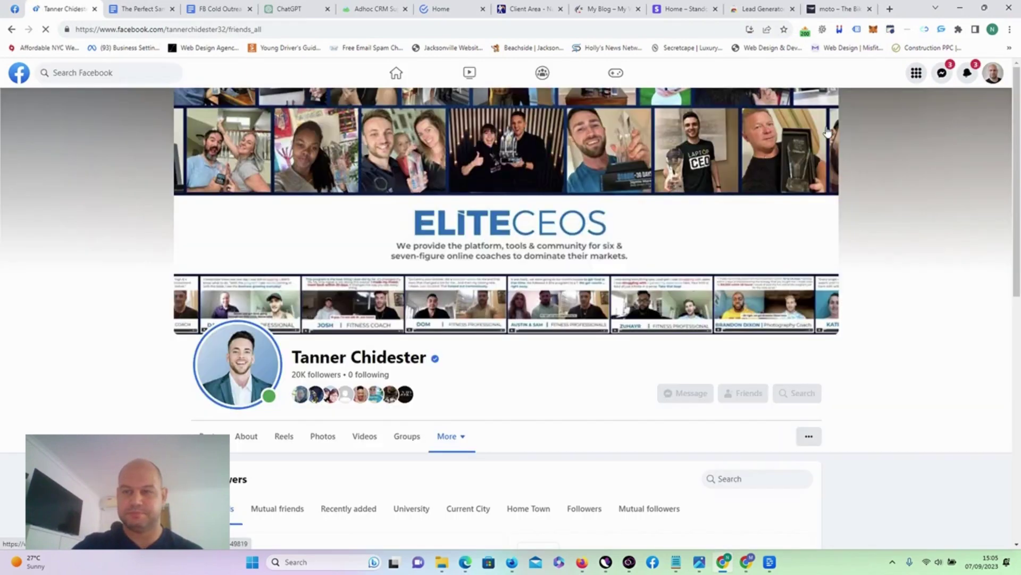
Reopen the Lead Generator Pro form on the reloaded friends list and run the friend requests.
left_click(907, 29)
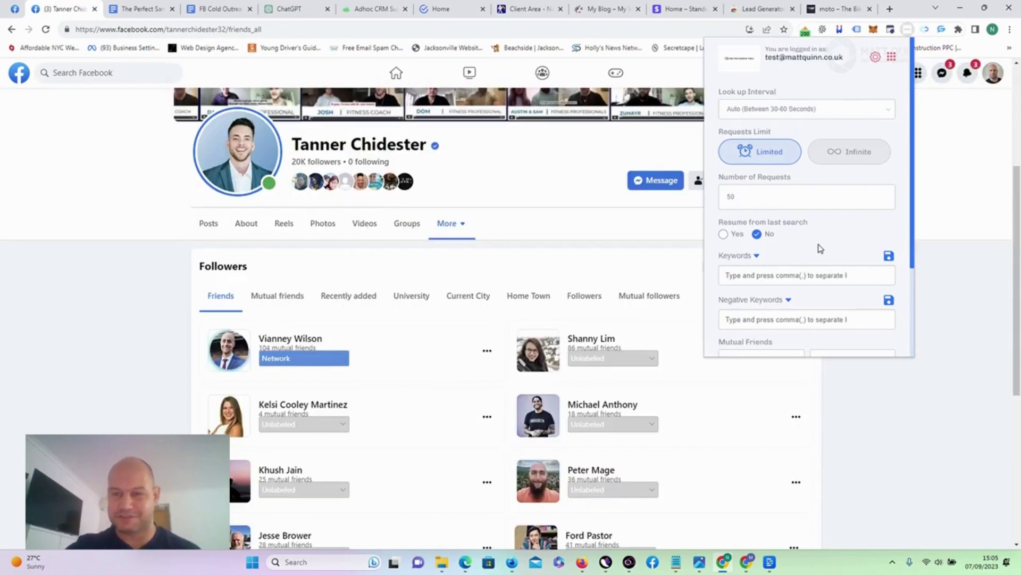
scroll(804, 224, "down", 3)
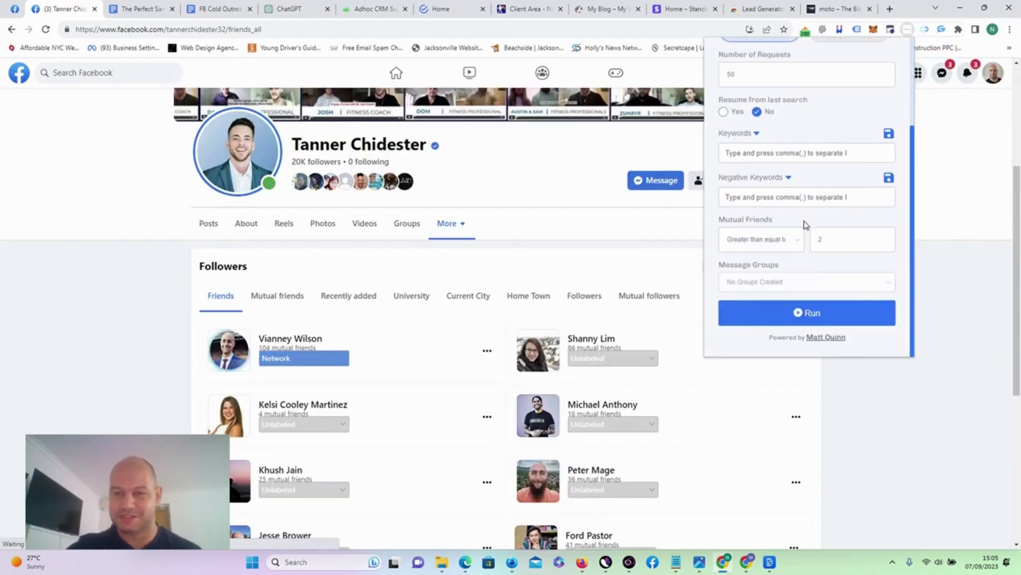
left_click(803, 314)
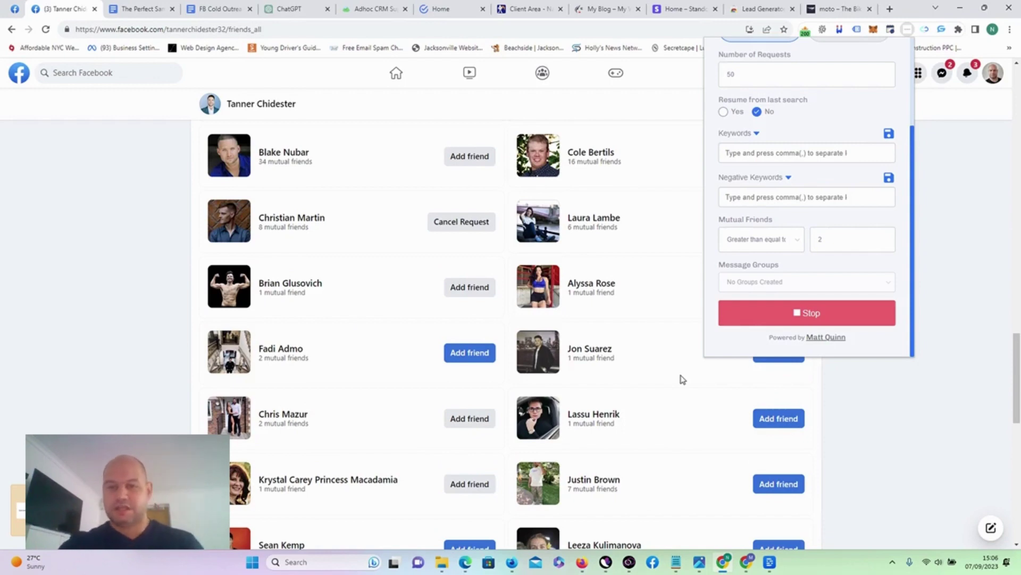
Stop the running friend requests on the entrepreneur's friends list and close the Lead Generator Pro form.
scroll(779, 225, "up", 3)
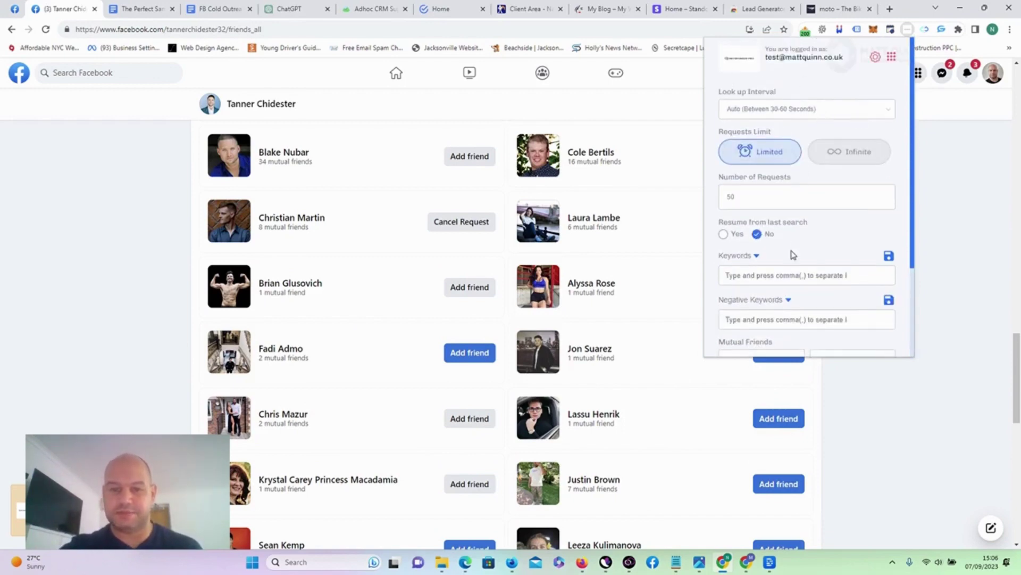
scroll(793, 255, "down", 3)
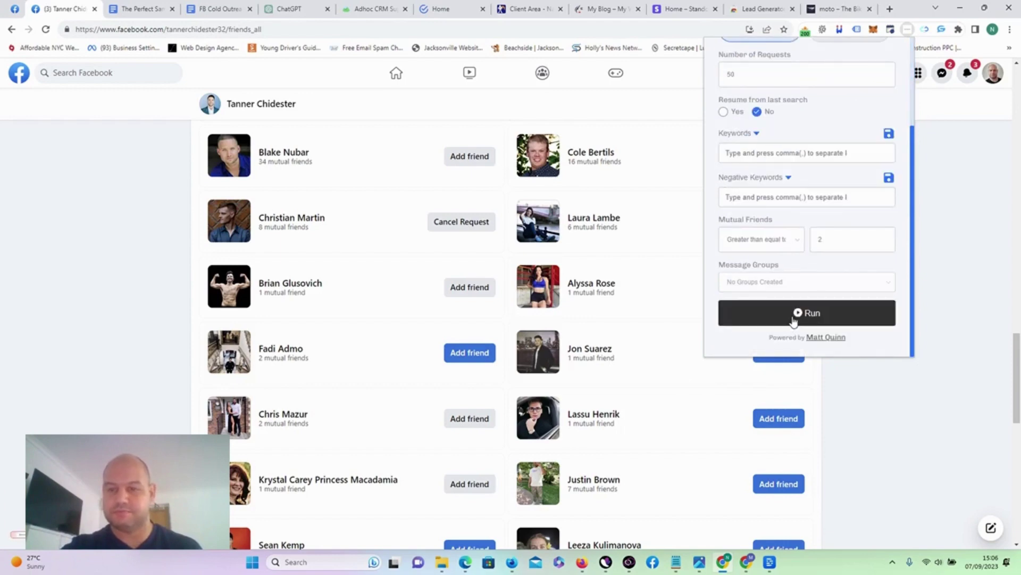
left_click(795, 316)
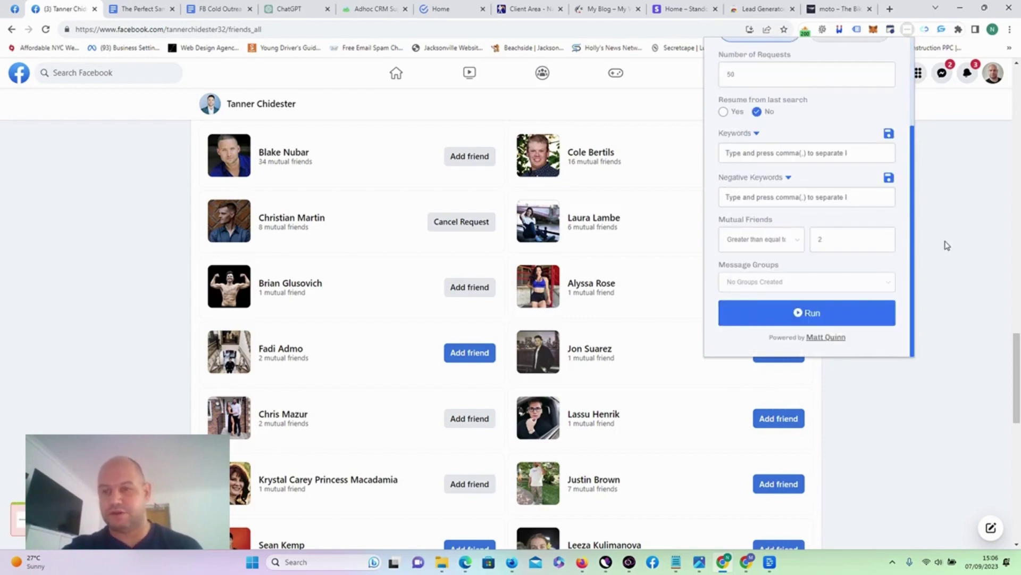
left_click(947, 245)
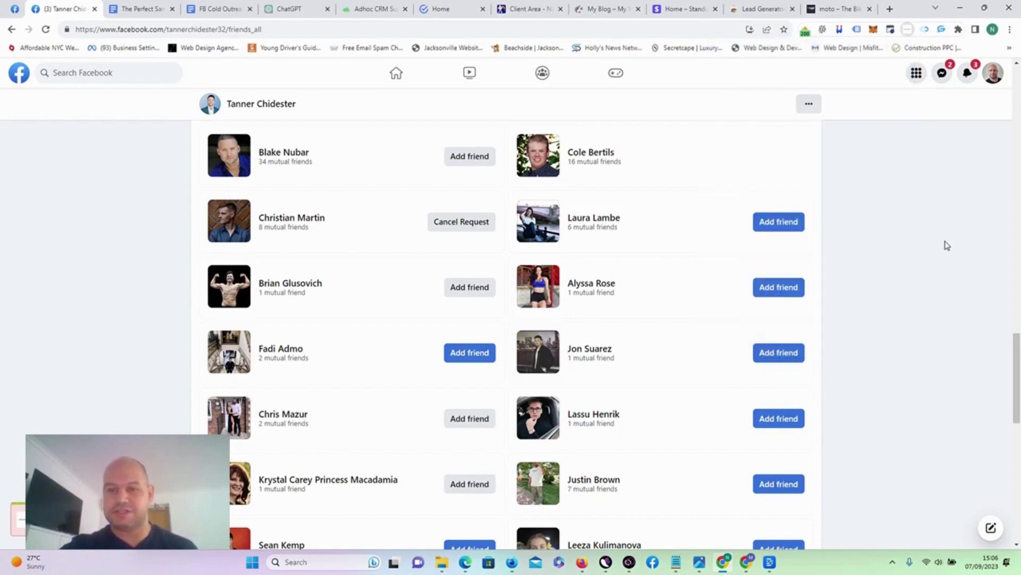
Open your own Facebook profile from the home feed and examine its cover image, intro, website links and posts.
left_click(399, 87)
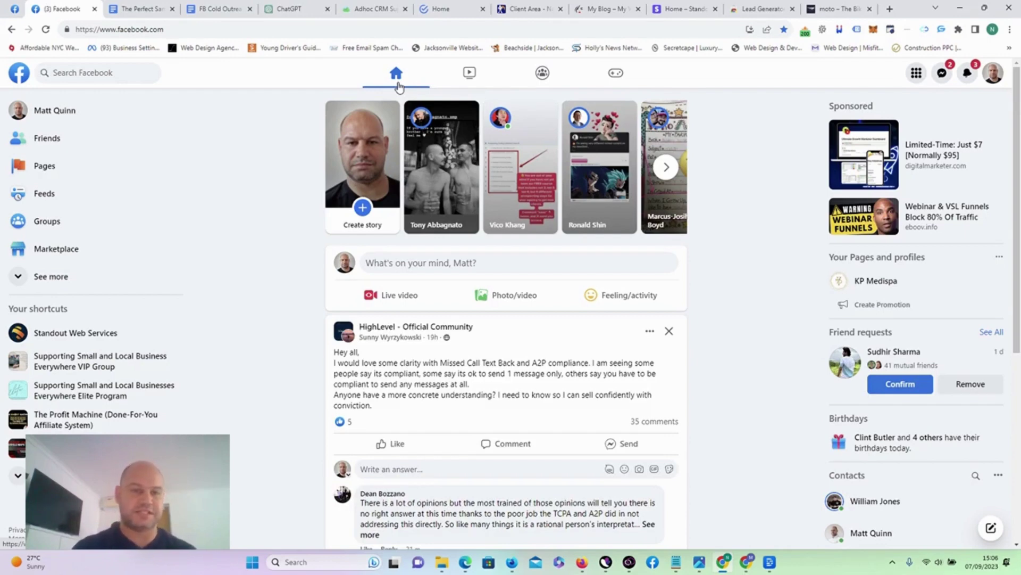
left_click(88, 113)
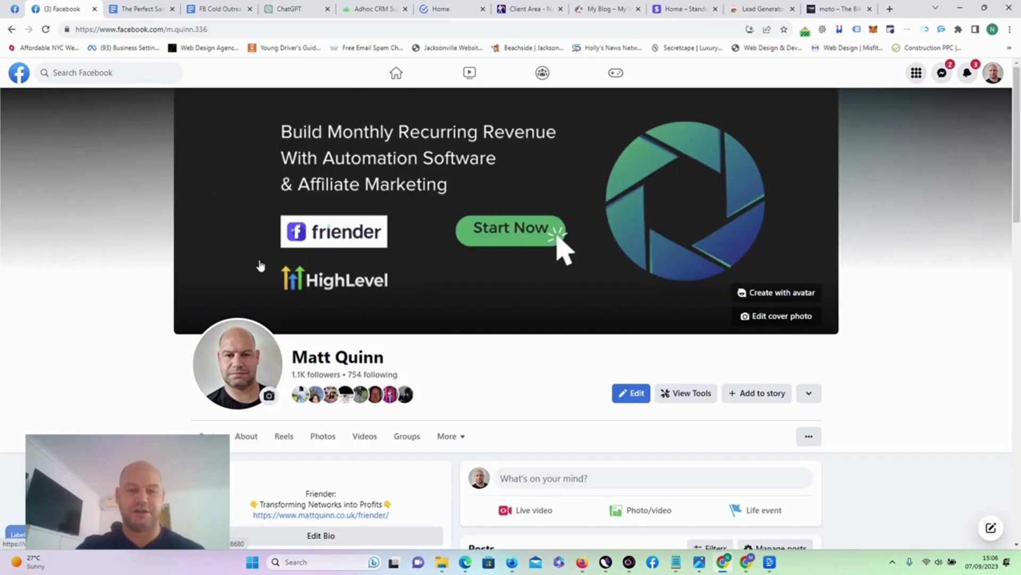
scroll(502, 362, "down", 3)
scroll(326, 429, "down", 5)
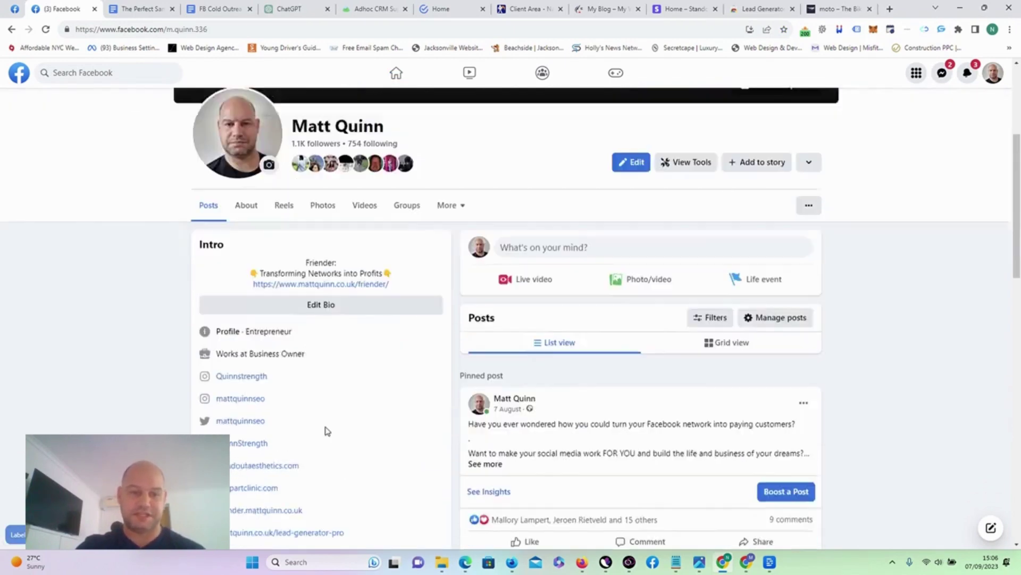
scroll(292, 274, "up", 5)
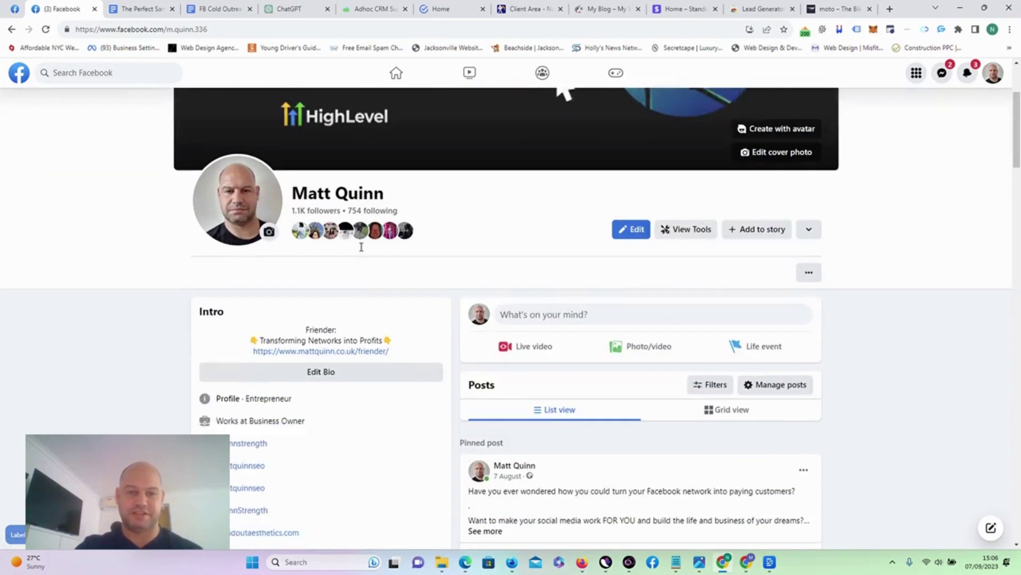
scroll(363, 247, "down", 2)
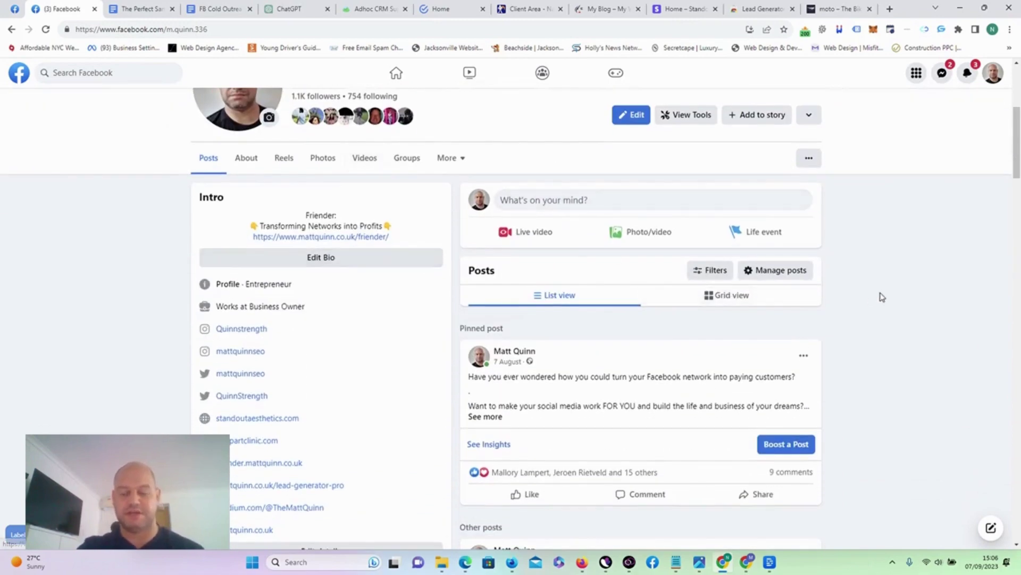
scroll(880, 295, "down", 1)
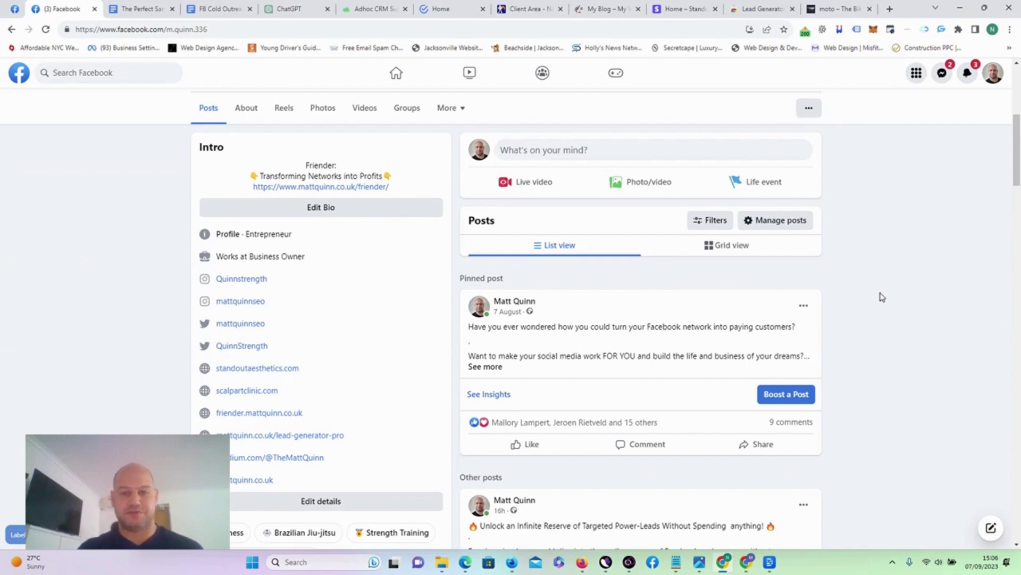
scroll(878, 297, "down", 9)
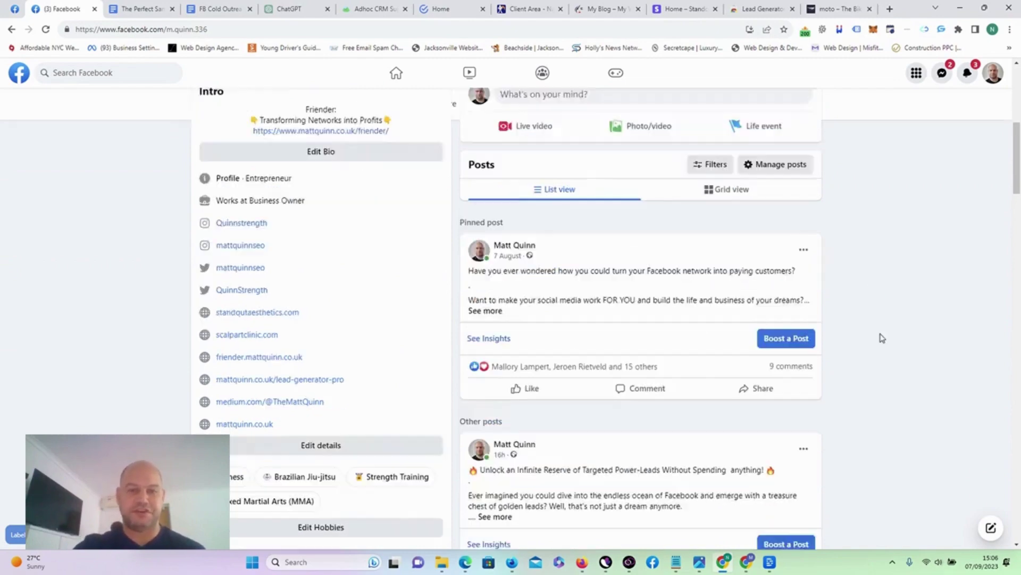
scroll(881, 338, "down", 5)
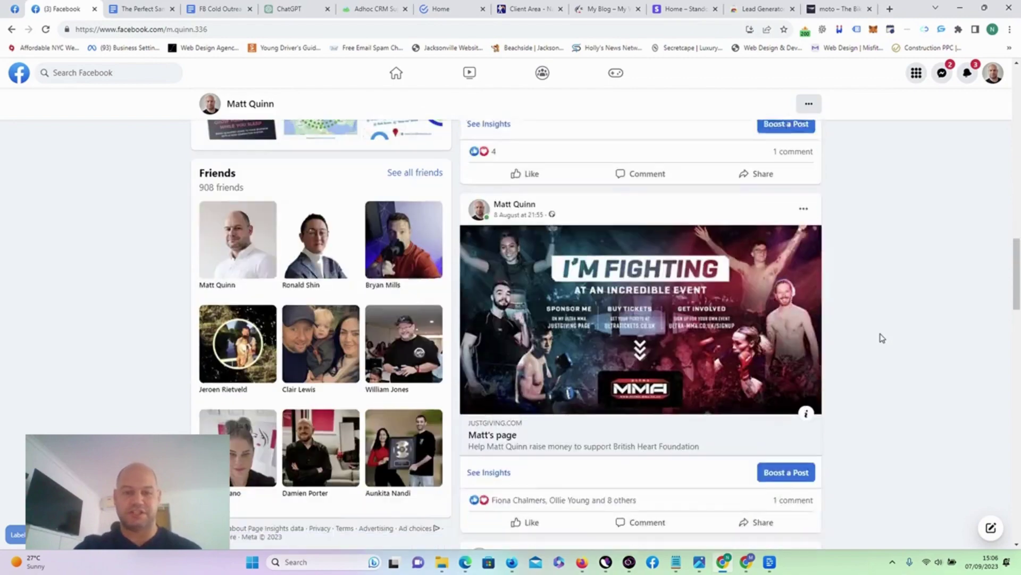
scroll(882, 338, "up", 16)
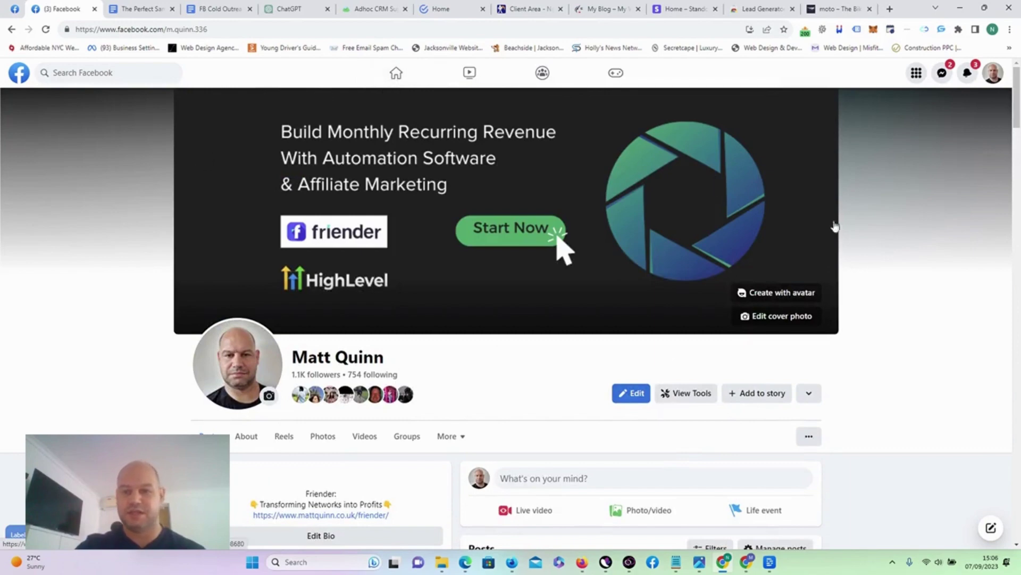
scroll(531, 330, "down", 4)
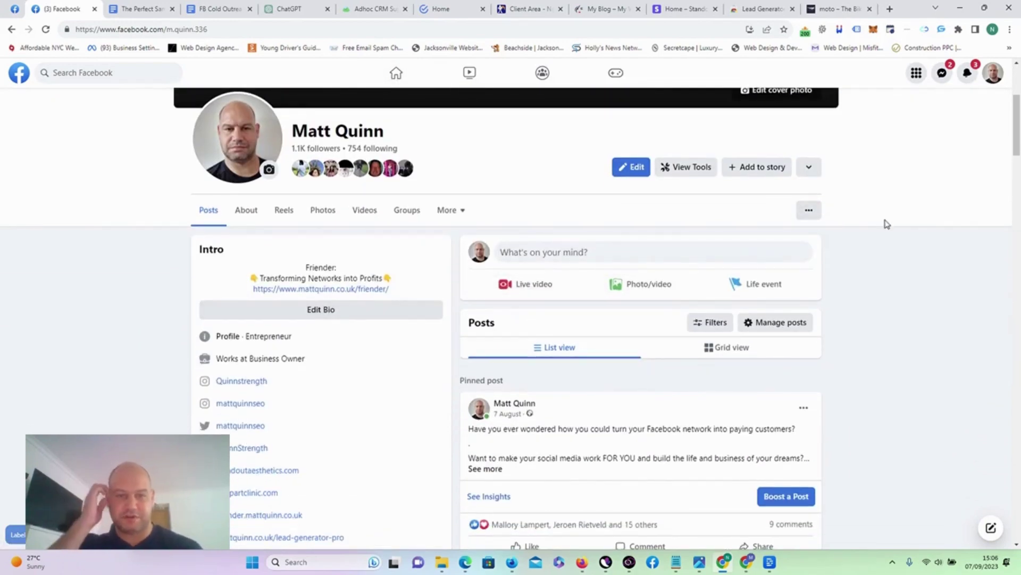
scroll(887, 223, "down", 3)
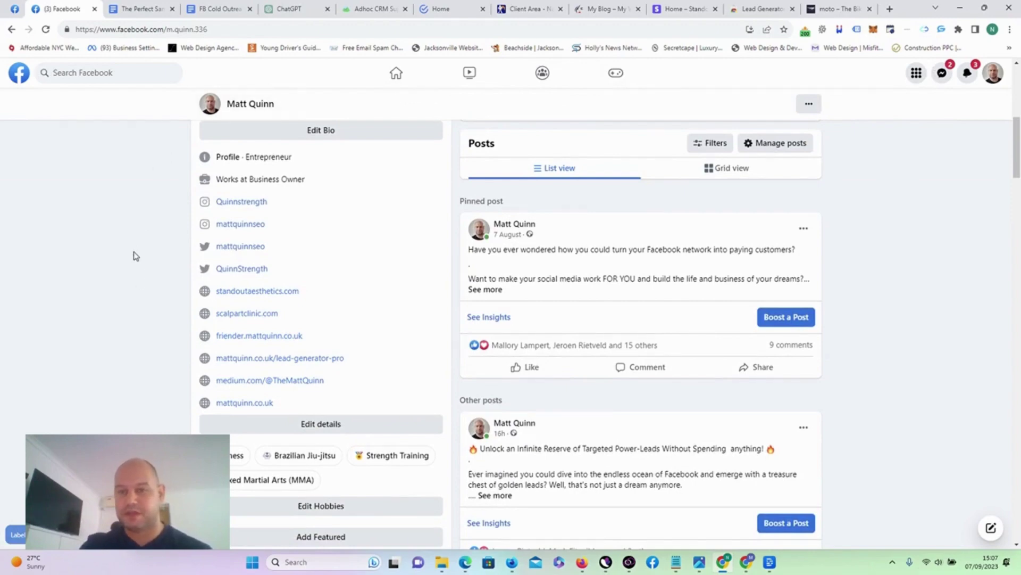
scroll(136, 255, "down", 1)
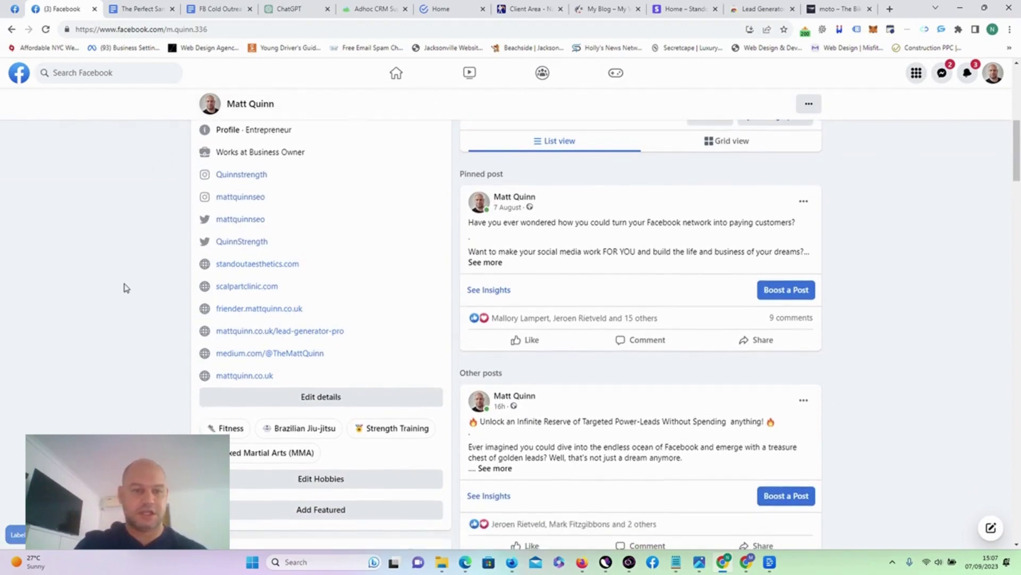